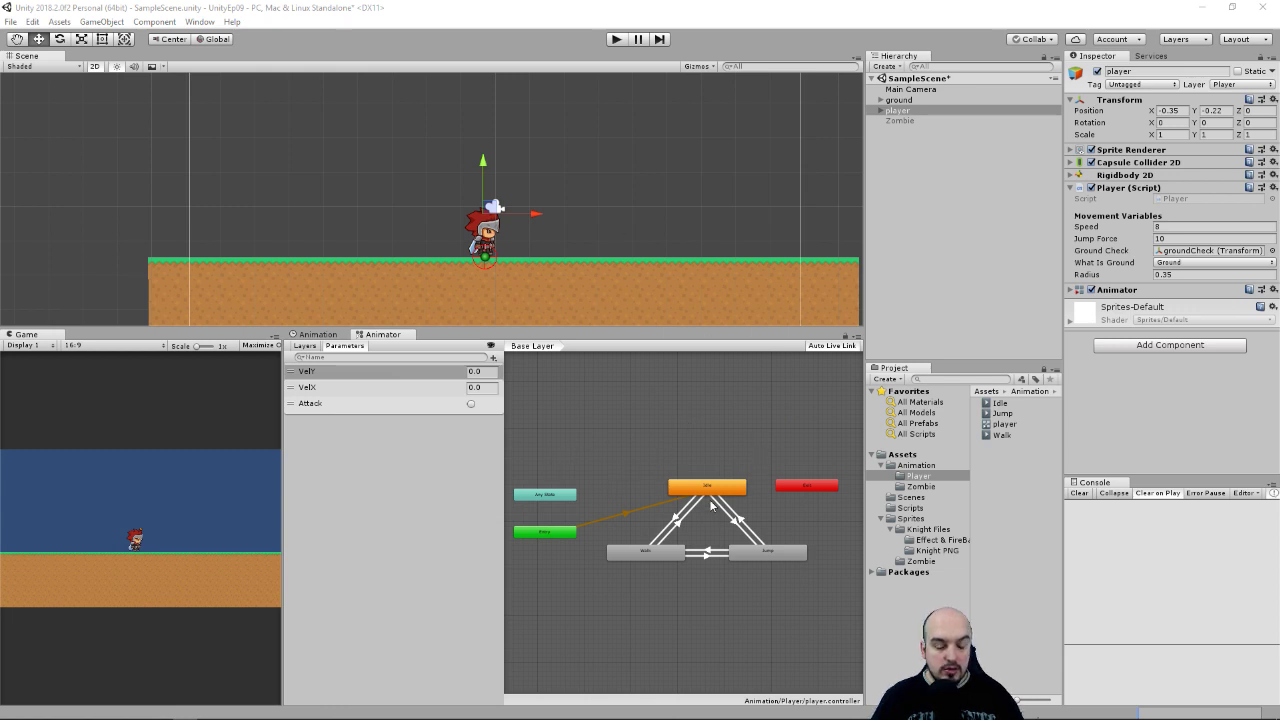
Step: Delete the Attack parameter but keep VelY, then pan the graph to show Idle, Walk and Jump
{"action": "right_click", "coordinate": [336, 410]}
{"action": "left_click", "coordinate": [376, 418]}
{"action": "left_click", "coordinate": [732, 406]}
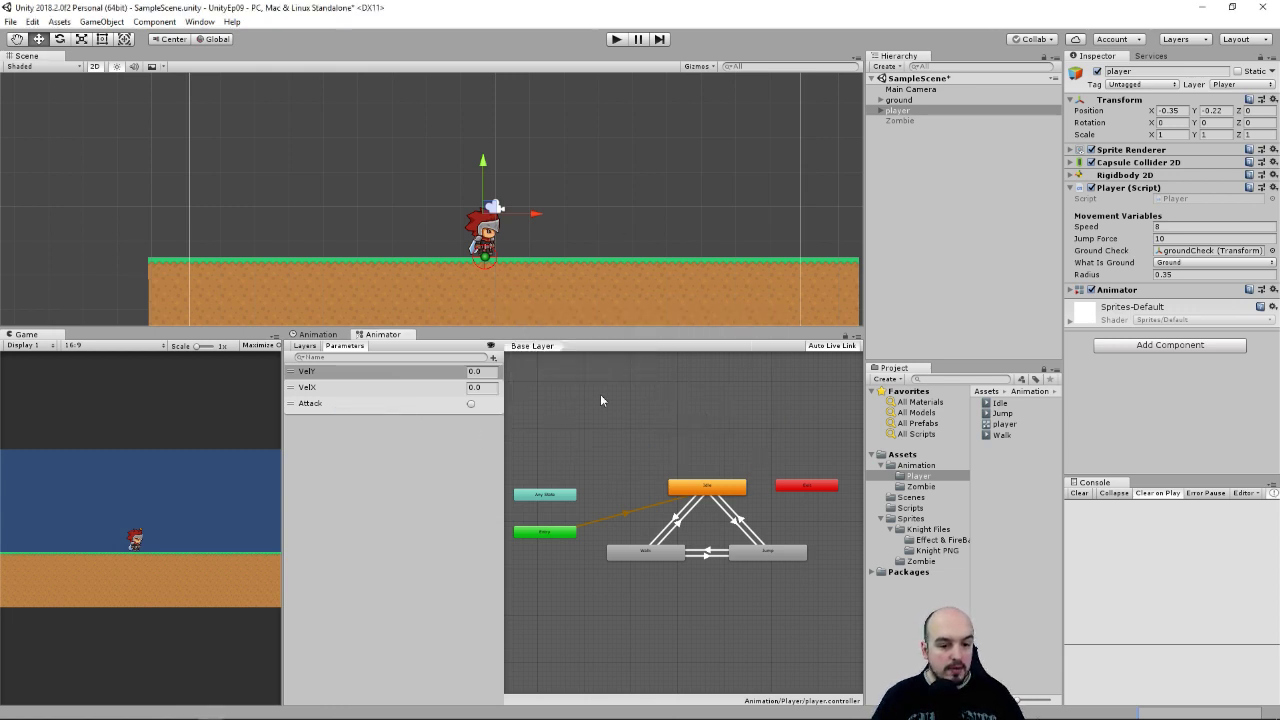
{"action": "left_click", "coordinate": [378, 403]}
{"action": "right_click", "coordinate": [374, 404]}
{"action": "left_click", "coordinate": [402, 418]}
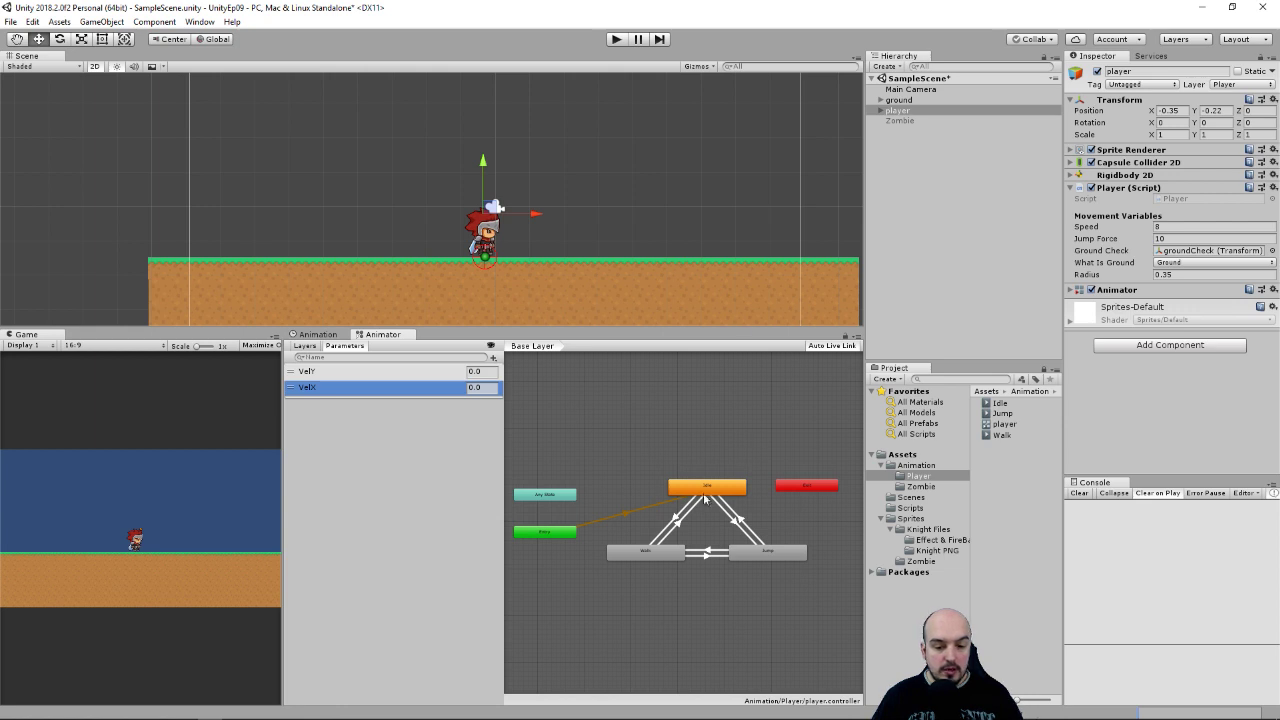
{"action": "scroll", "coordinate": [664, 507], "scroll_direction": "up", "scroll_amount": 2}
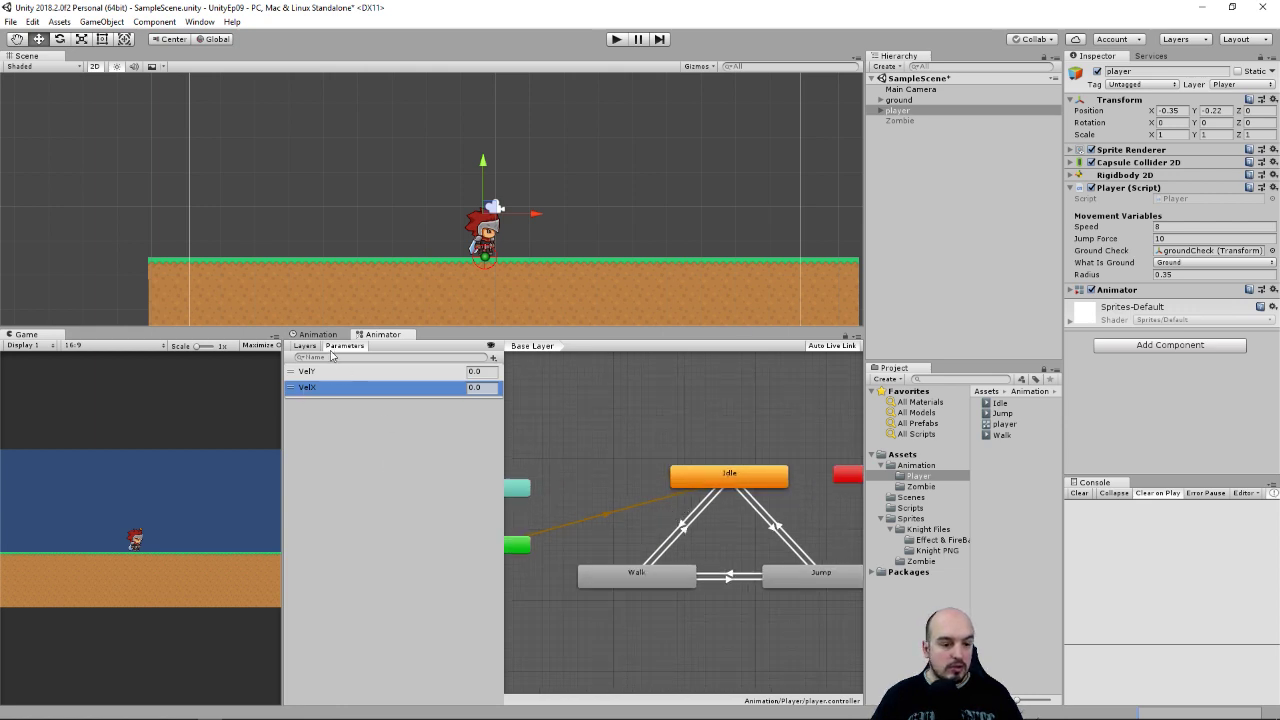
{"action": "middle_click_drag", "start_coordinate": [730, 463], "coordinate": [679, 447]}
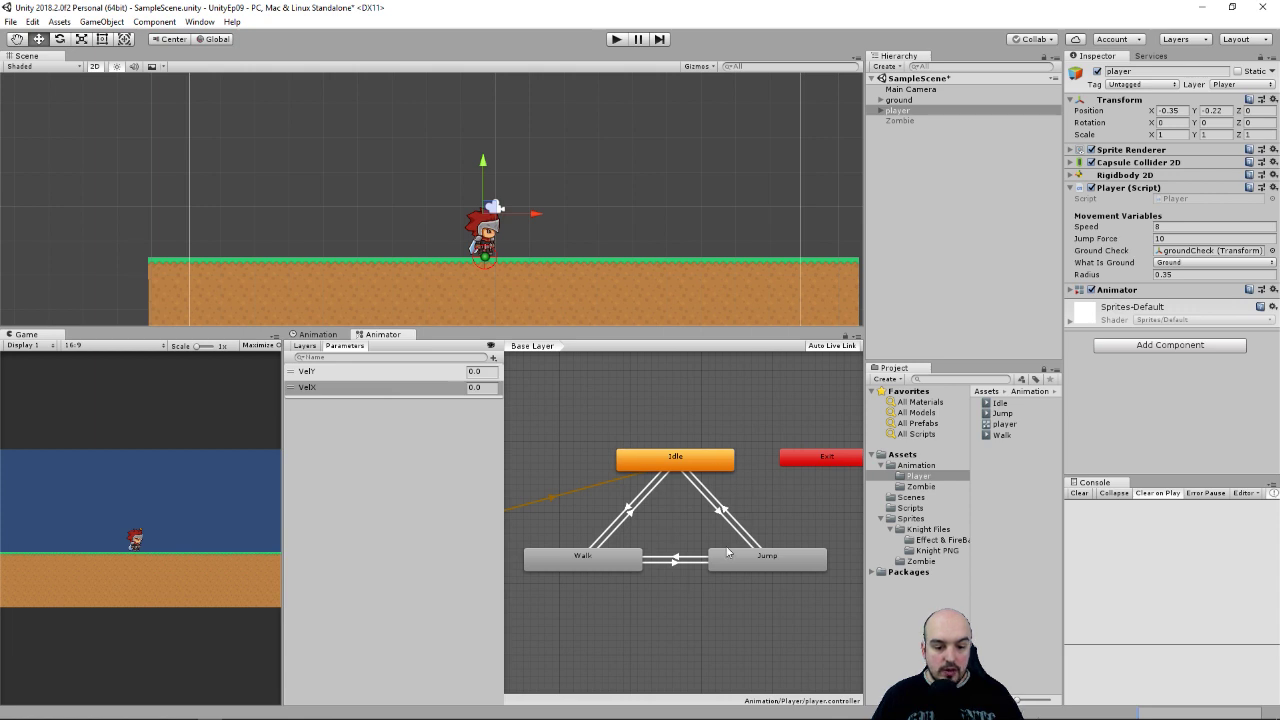
{"action": "middle_click_drag", "start_coordinate": [652, 477], "coordinate": [666, 508]}
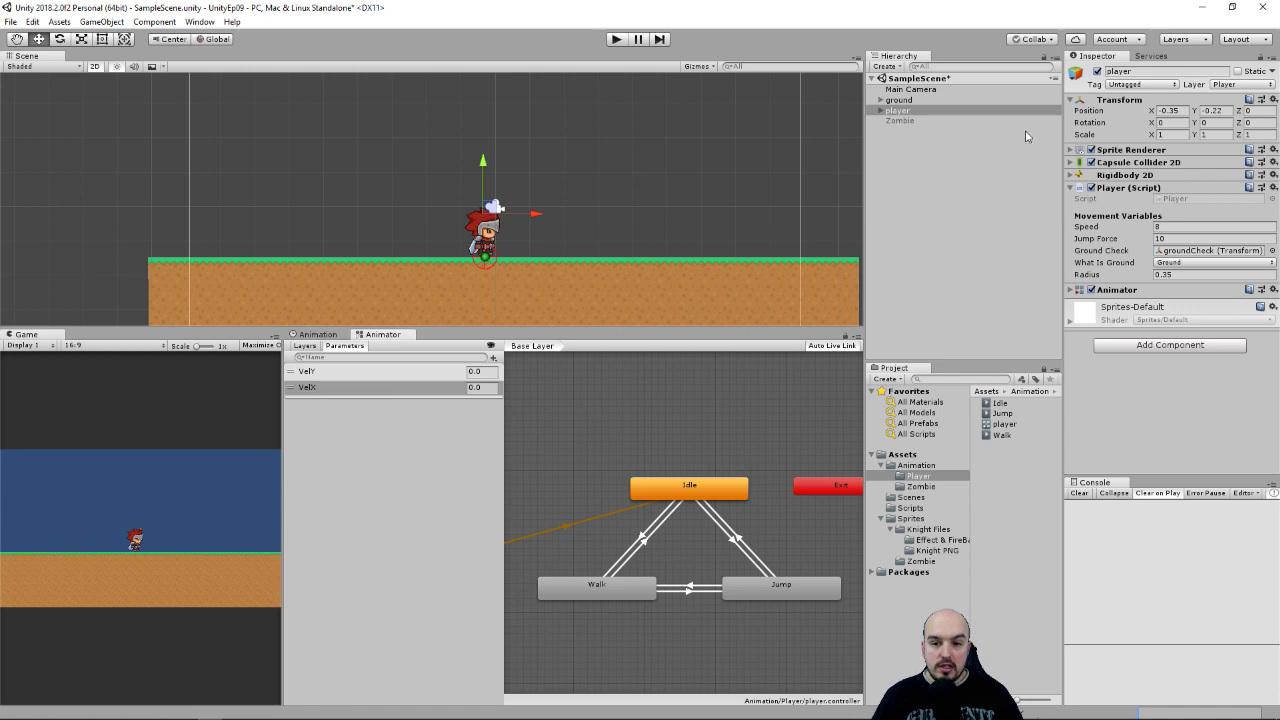
Step: Select the player and show its Animation timeline, widening the timeline area
{"action": "left_click", "coordinate": [898, 110]}
{"action": "left_click", "coordinate": [320, 335]}
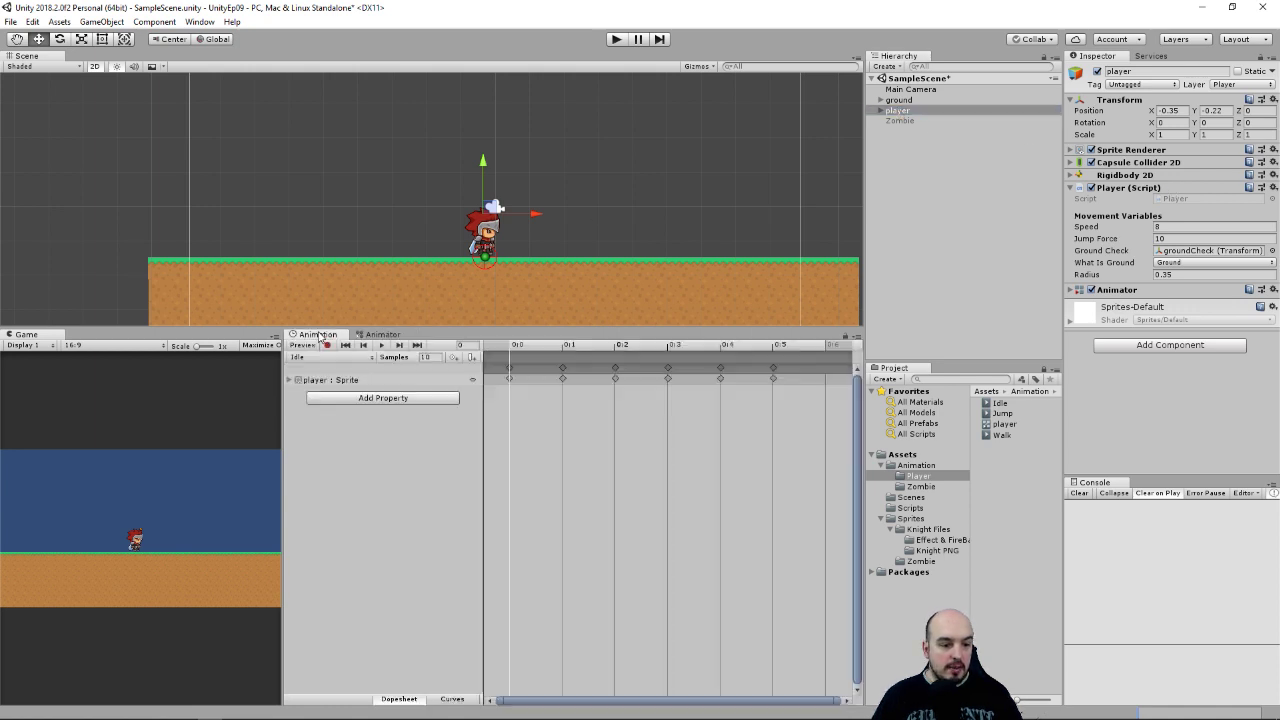
{"action": "left_click_drag", "start_coordinate": [283, 400], "coordinate": [235, 400]}
{"action": "left_click", "coordinate": [190, 22]}
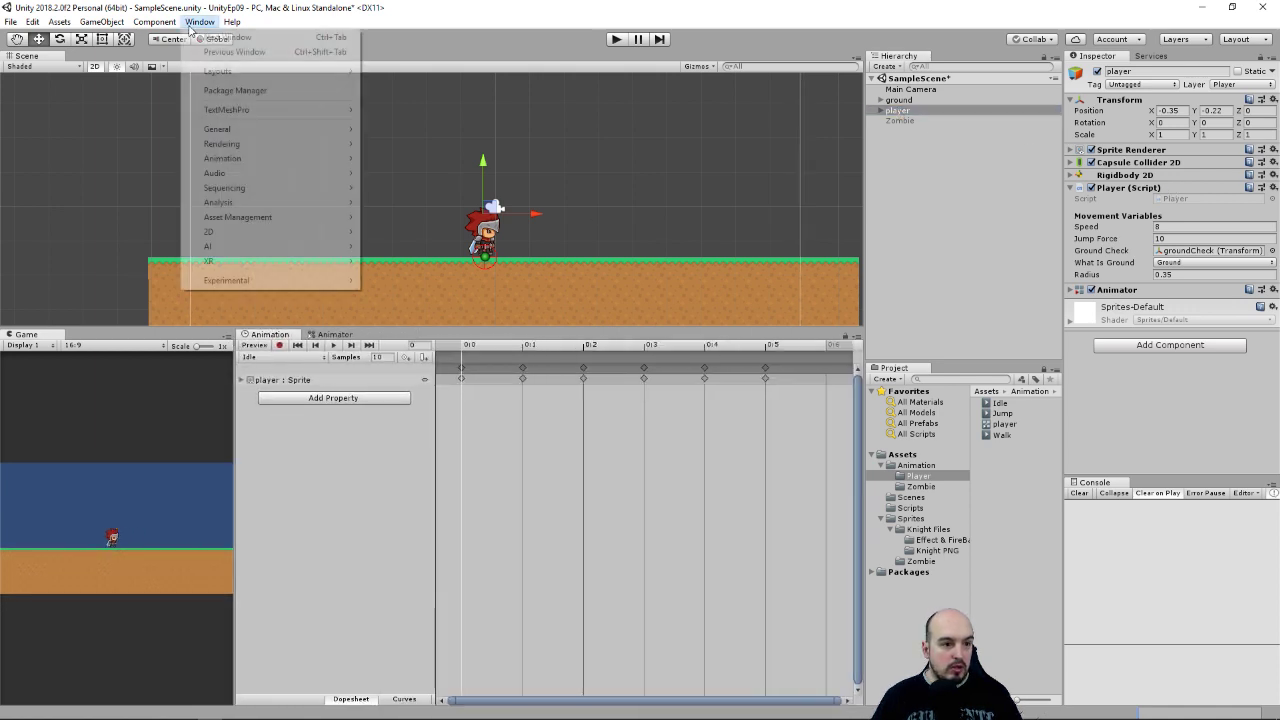
{"action": "mouse_move", "coordinate": [262, 160]}
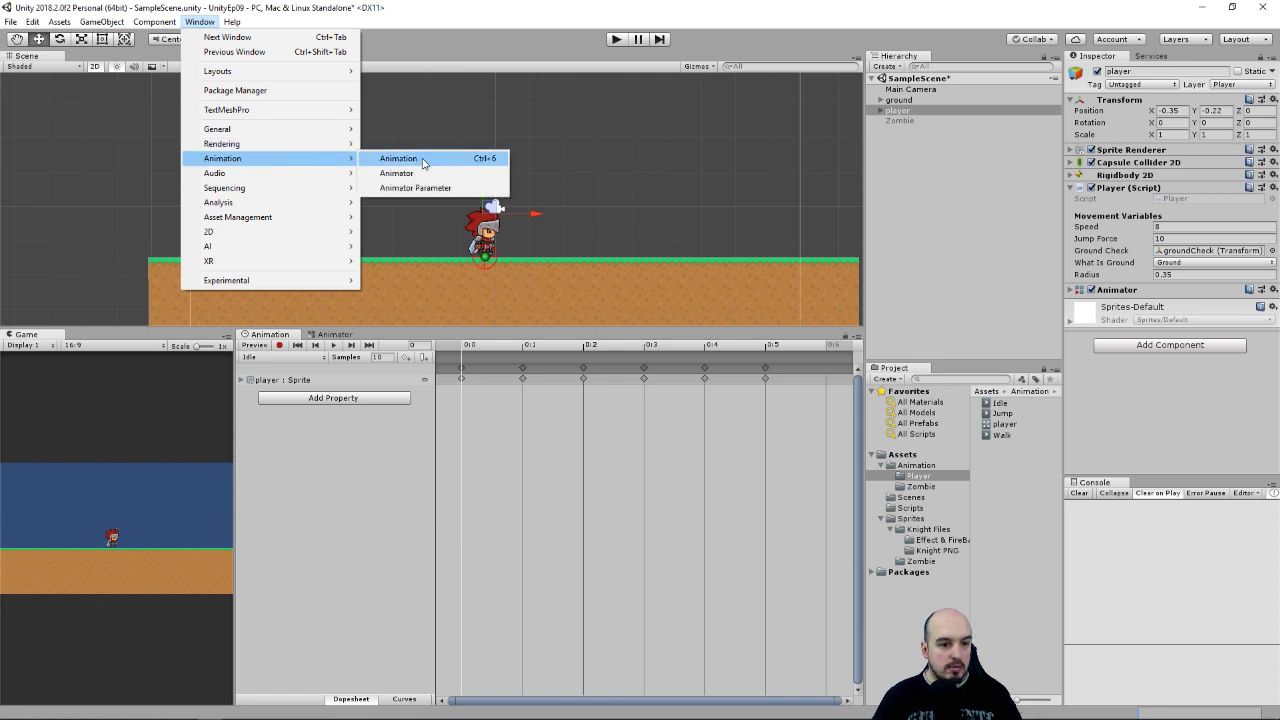
{"action": "left_click", "coordinate": [357, 485]}
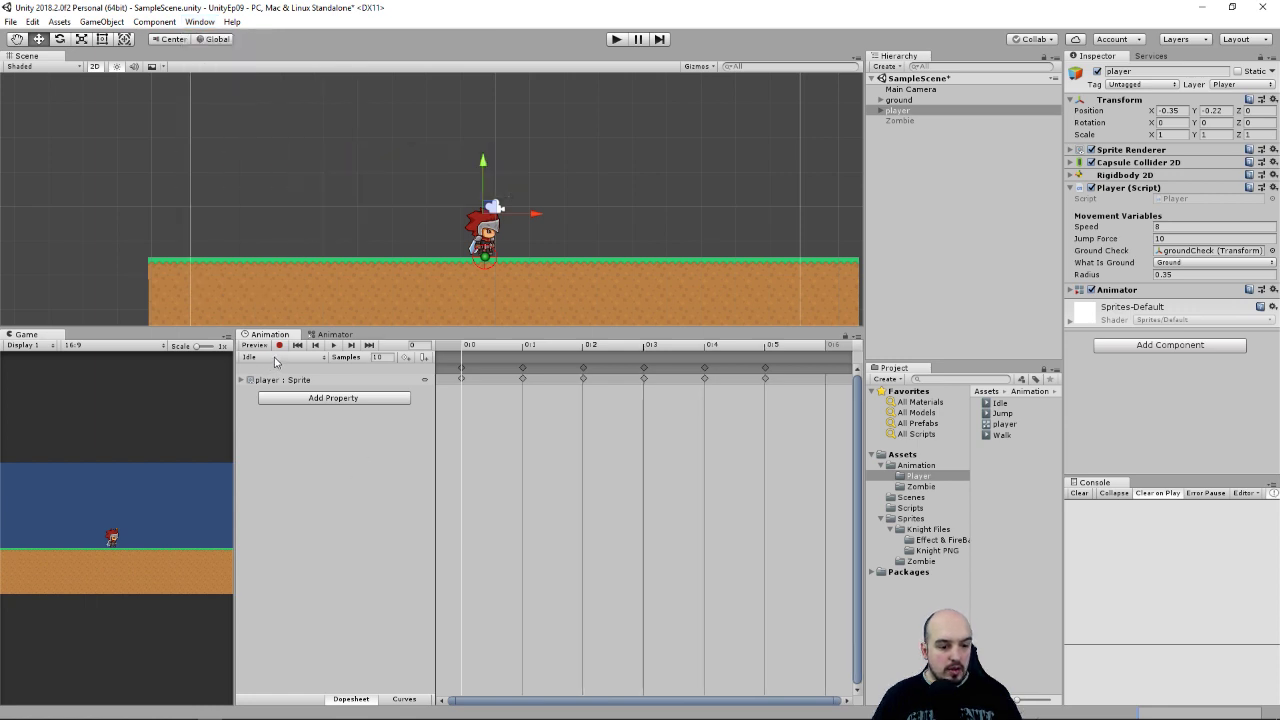
Step: Create a new clip named Attack, saved in Assets/Animation/Player
{"action": "left_click", "coordinate": [304, 358]}
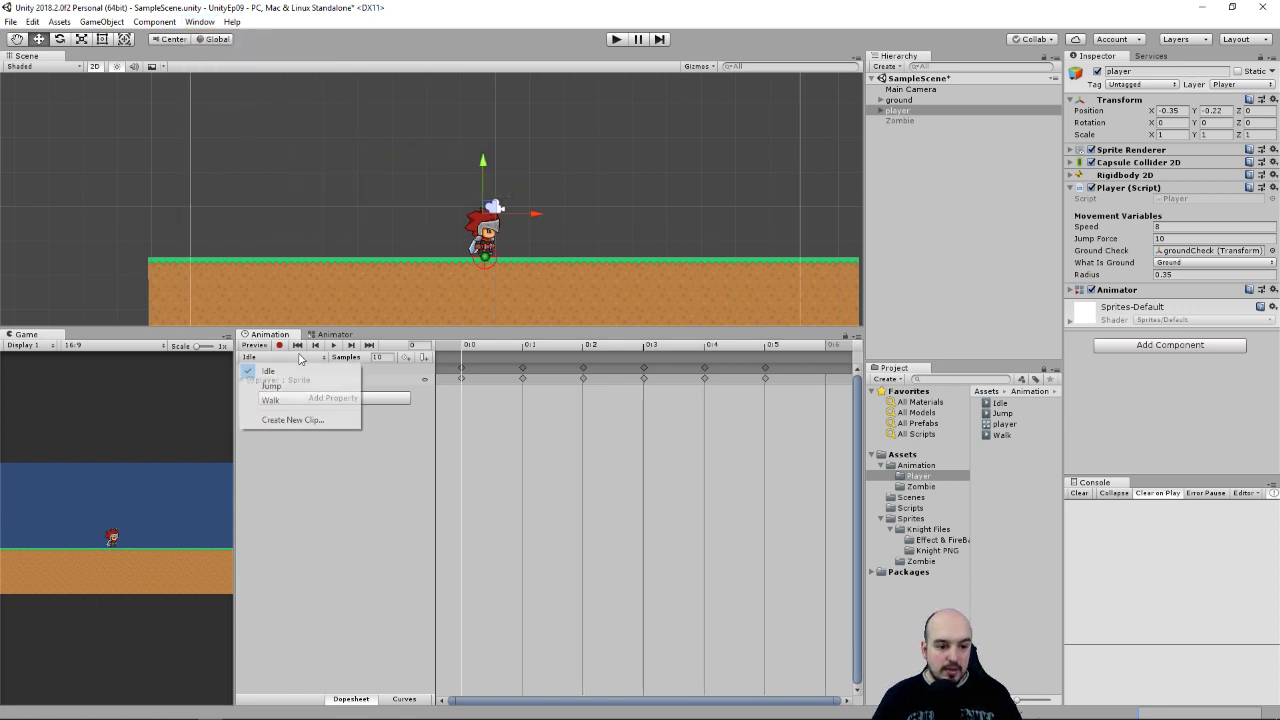
{"action": "left_click", "coordinate": [311, 421]}
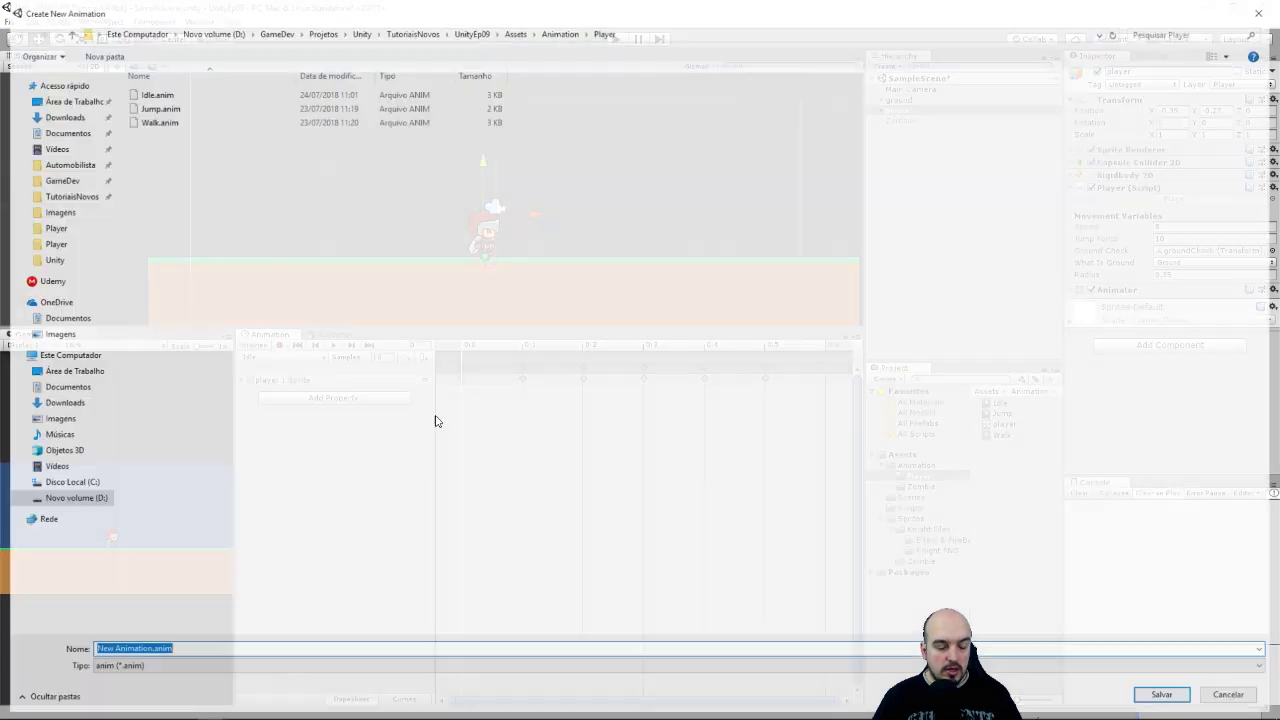
{"action": "left_click", "coordinate": [514, 31]}
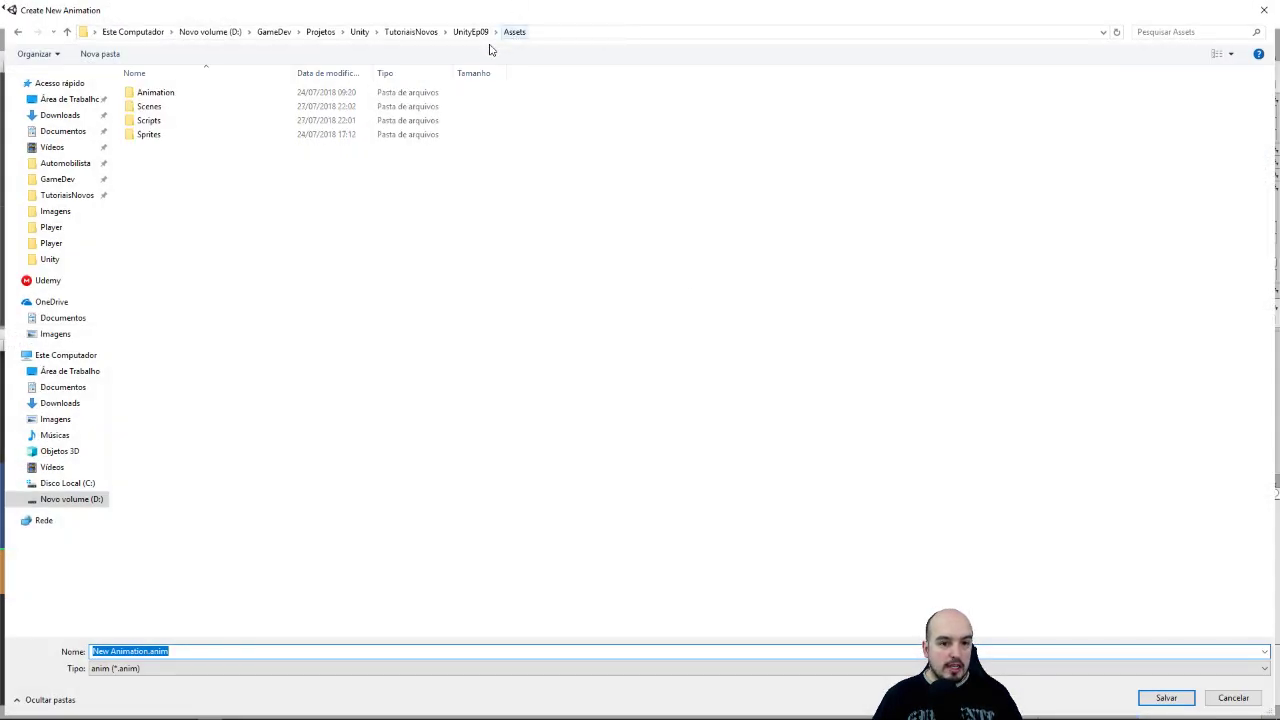
{"action": "double_click", "coordinate": [150, 92]}
{"action": "double_click", "coordinate": [148, 93]}
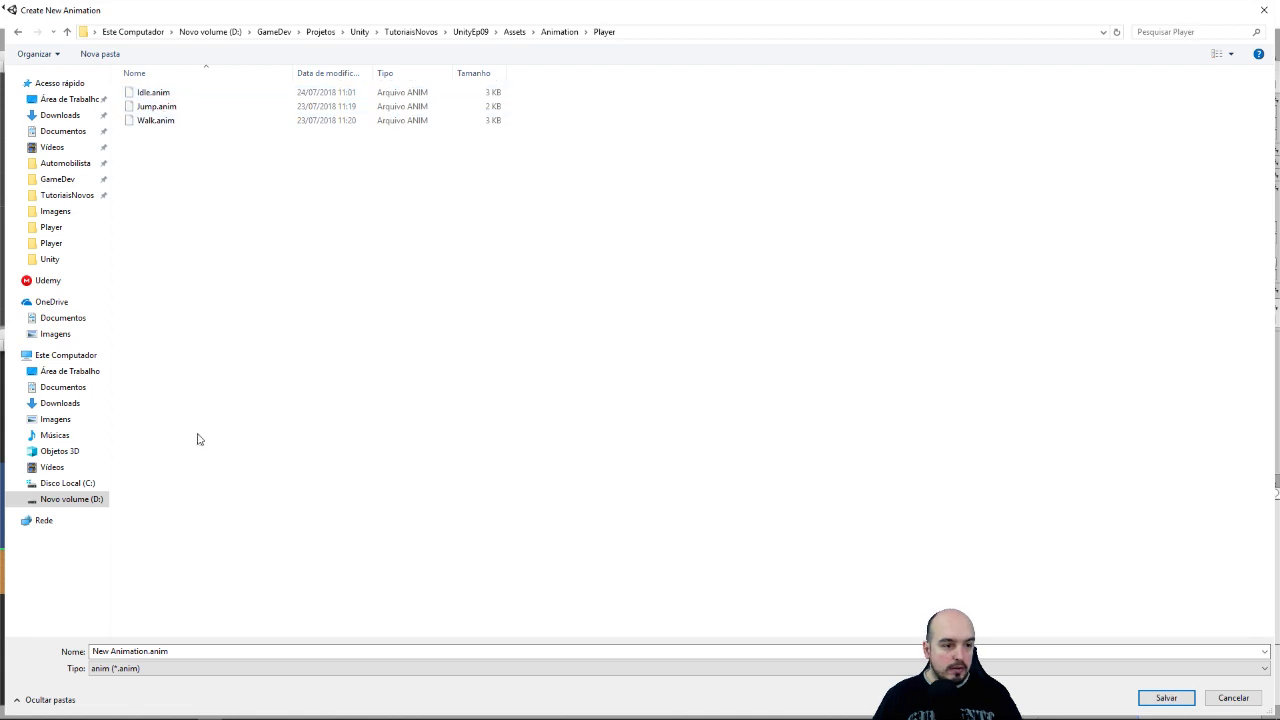
{"action": "left_click", "coordinate": [220, 651]}
{"action": "type", "text": "A"}
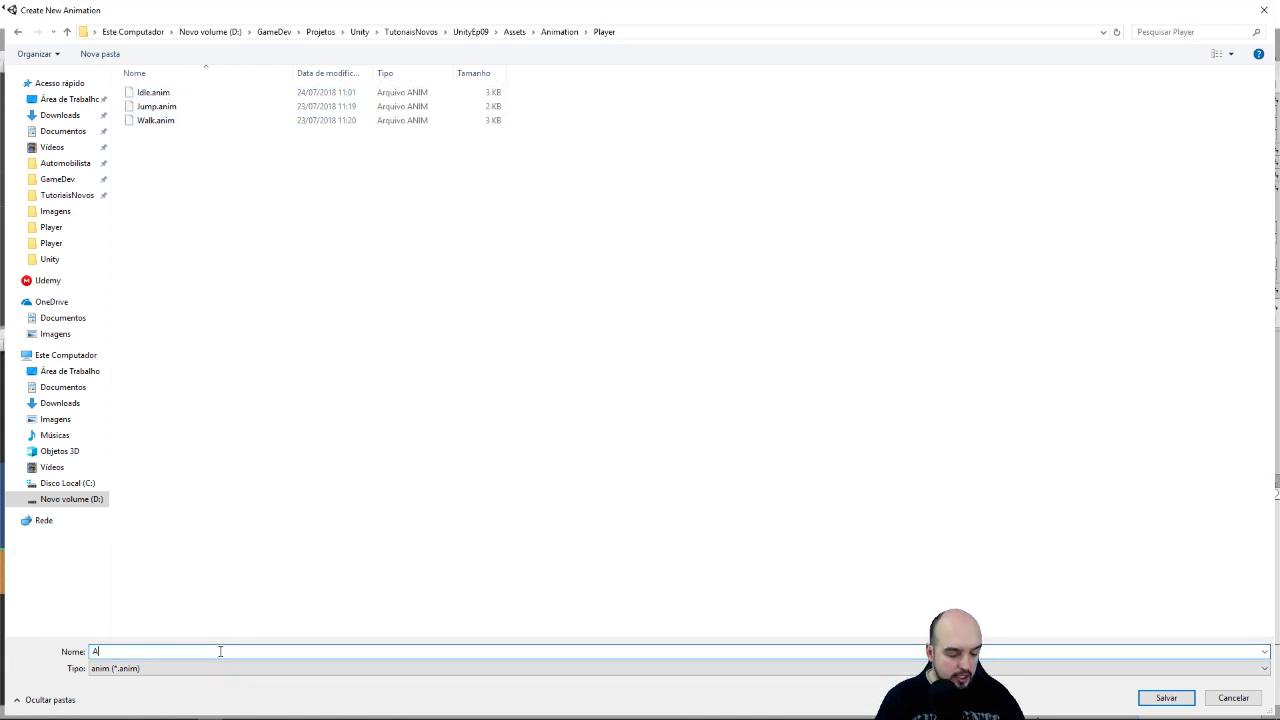
{"action": "type", "text": "ttack"}
{"action": "key", "text": "Return"}
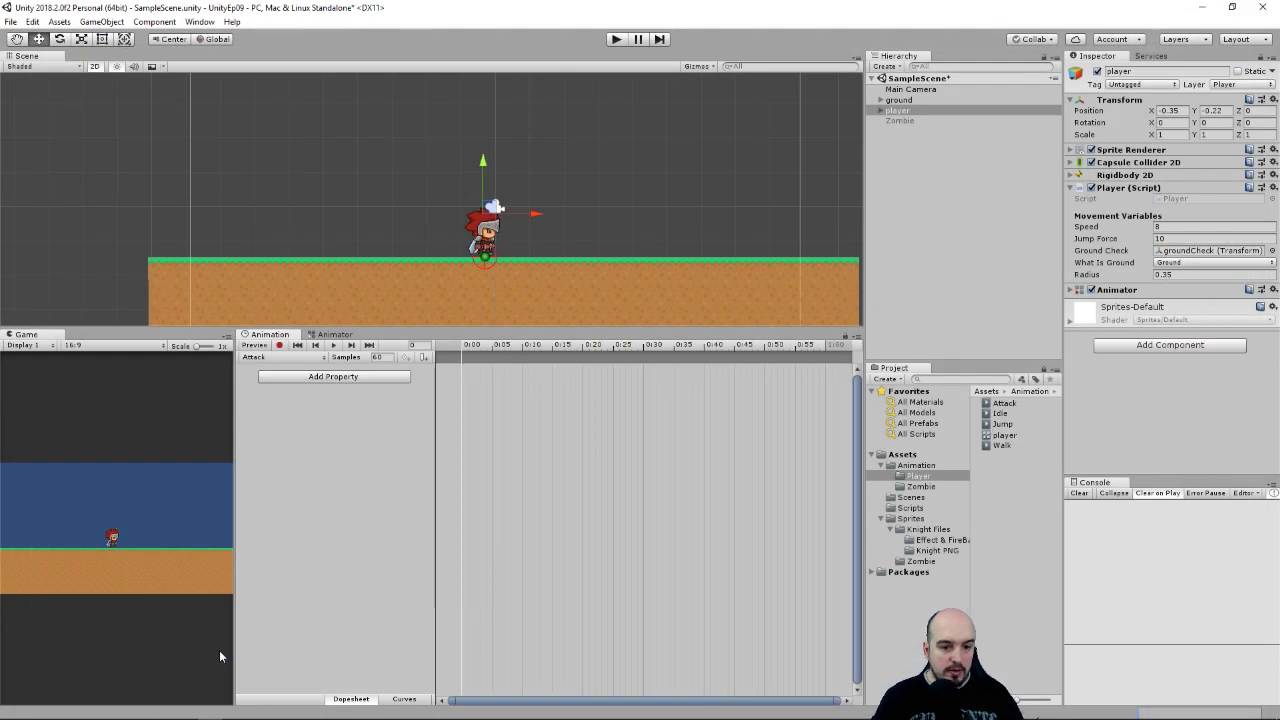
Step: Add the six Knight_attack_01–06 sprites from Knight PNG as Attack keyframes
{"action": "left_click", "coordinate": [906, 518]}
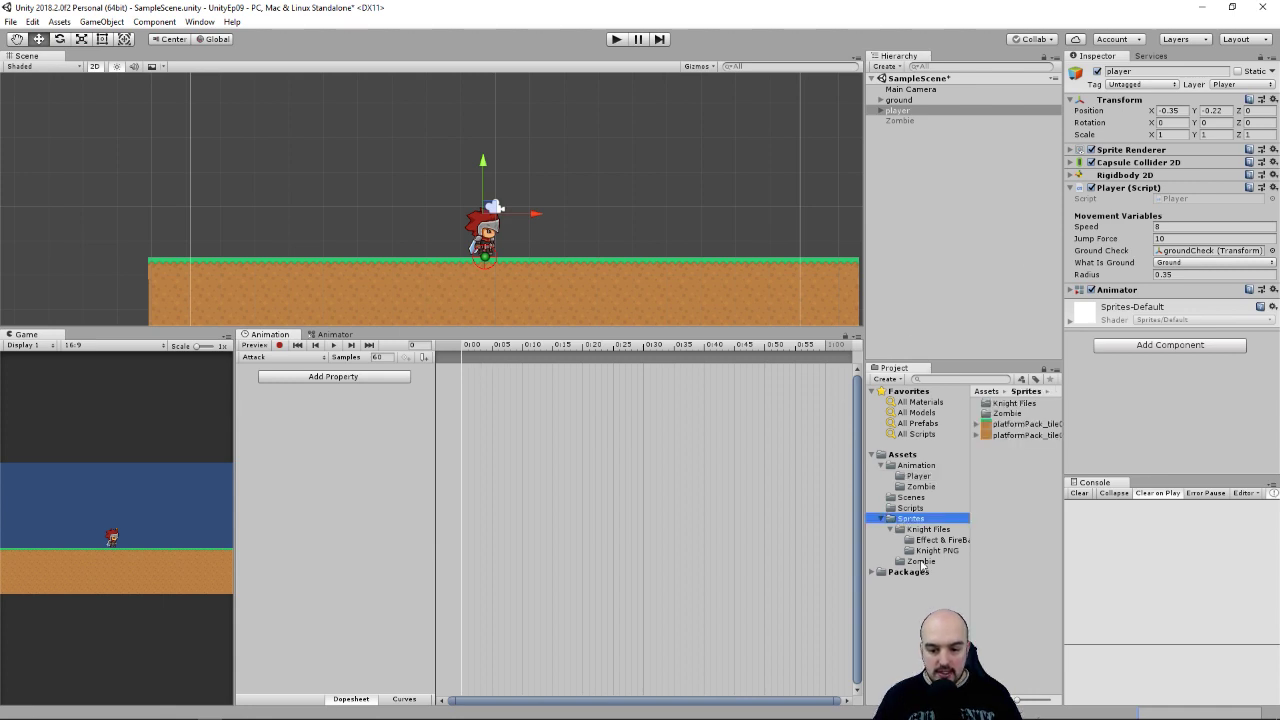
{"action": "left_click", "coordinate": [927, 551]}
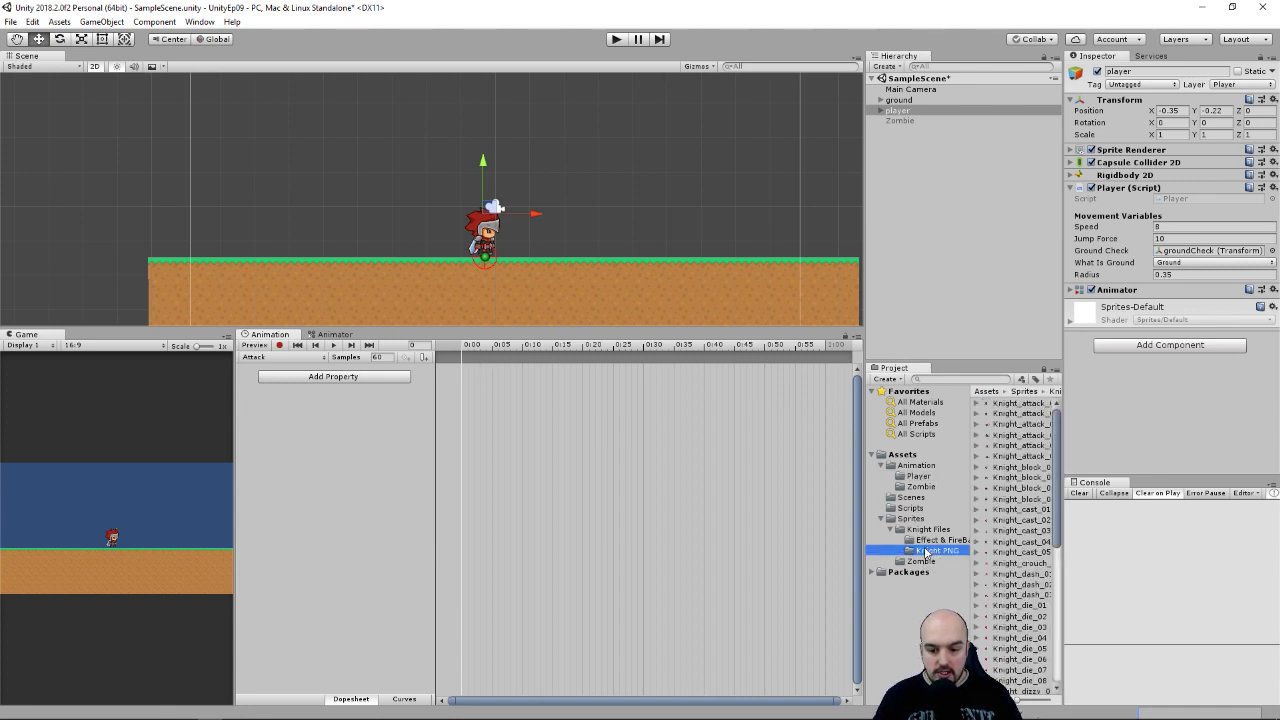
{"action": "left_click_drag", "start_coordinate": [1065, 408], "coordinate": [1097, 408]}
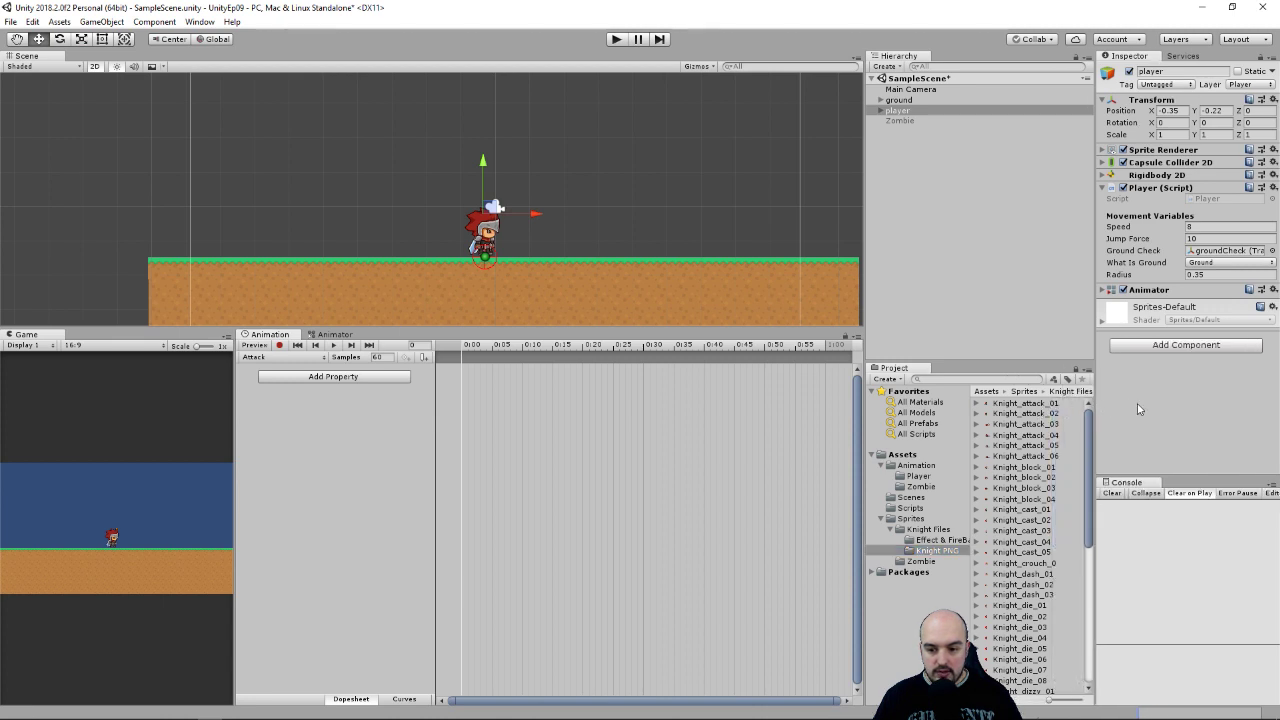
{"action": "left_click", "coordinate": [1044, 404]}
{"action": "left_click", "coordinate": [1012, 455], "text": "shift"}
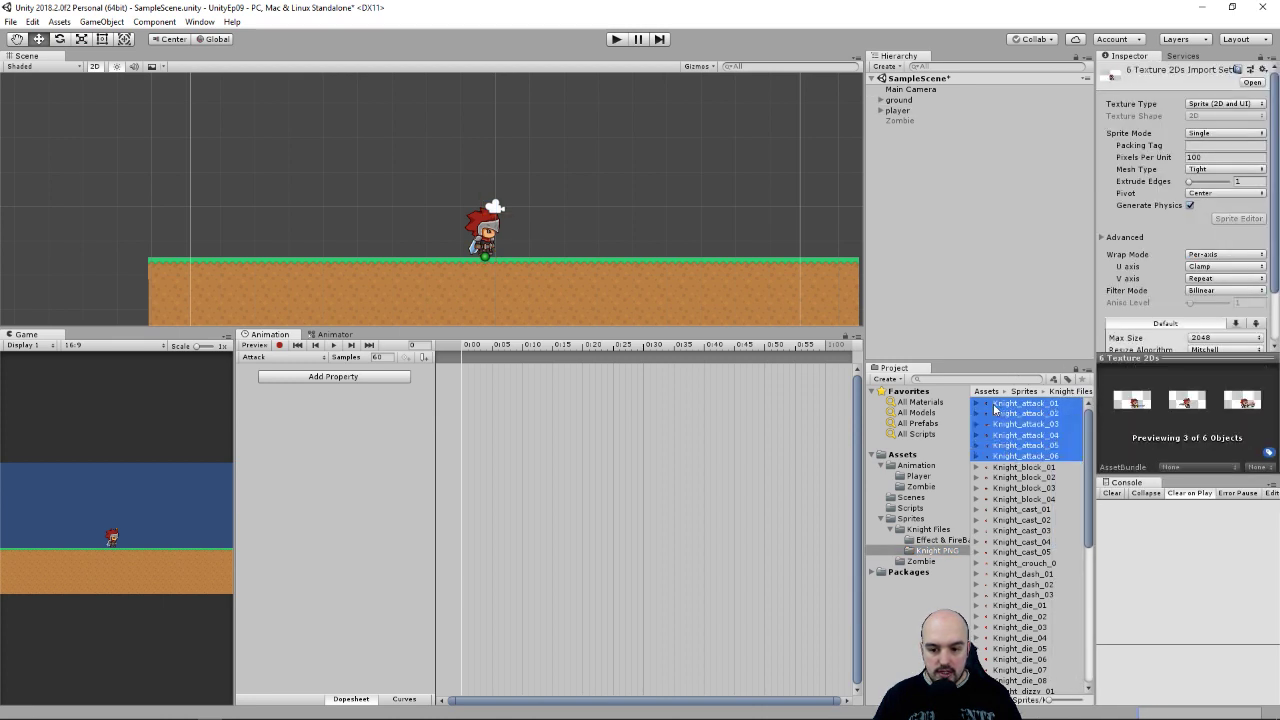
{"action": "left_click", "coordinate": [1000, 404]}
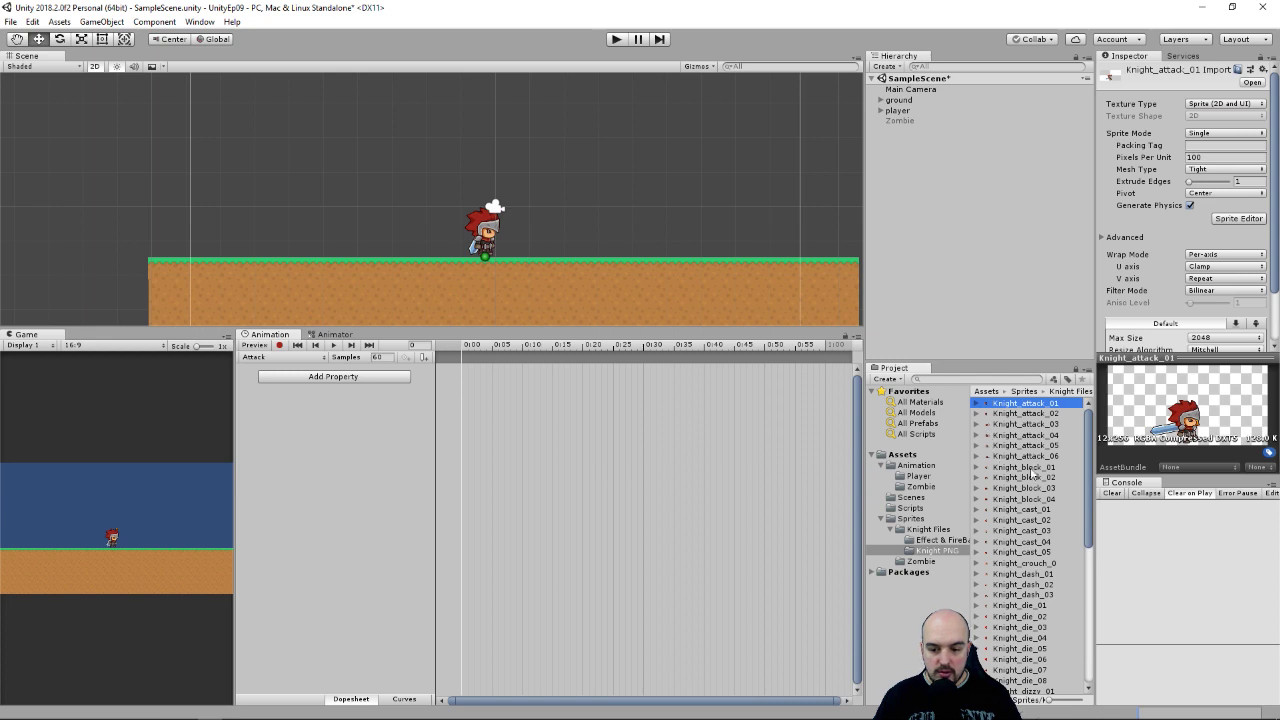
{"action": "left_click", "coordinate": [1028, 456], "text": "shift"}
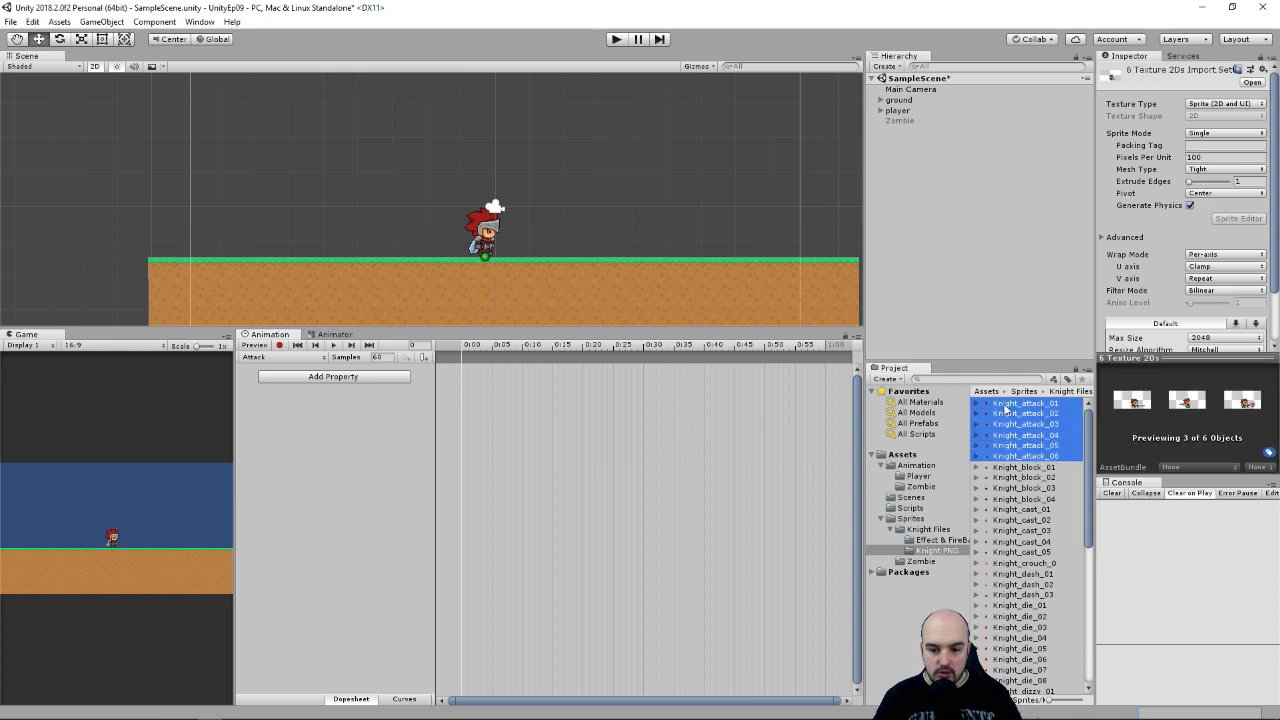
{"action": "left_click_drag", "start_coordinate": [1005, 408], "coordinate": [476, 381]}
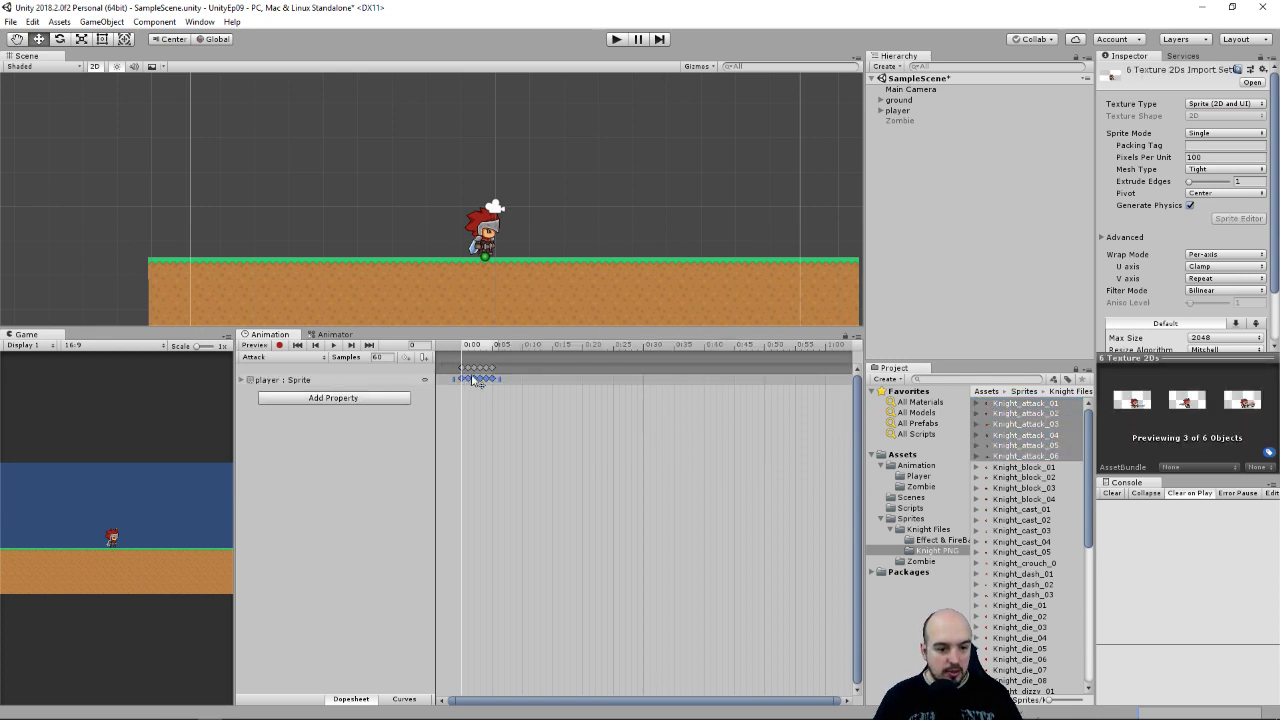
Step: Set the clip's Samples to 10 and preview the attack animation
{"action": "left_click", "coordinate": [376, 357]}
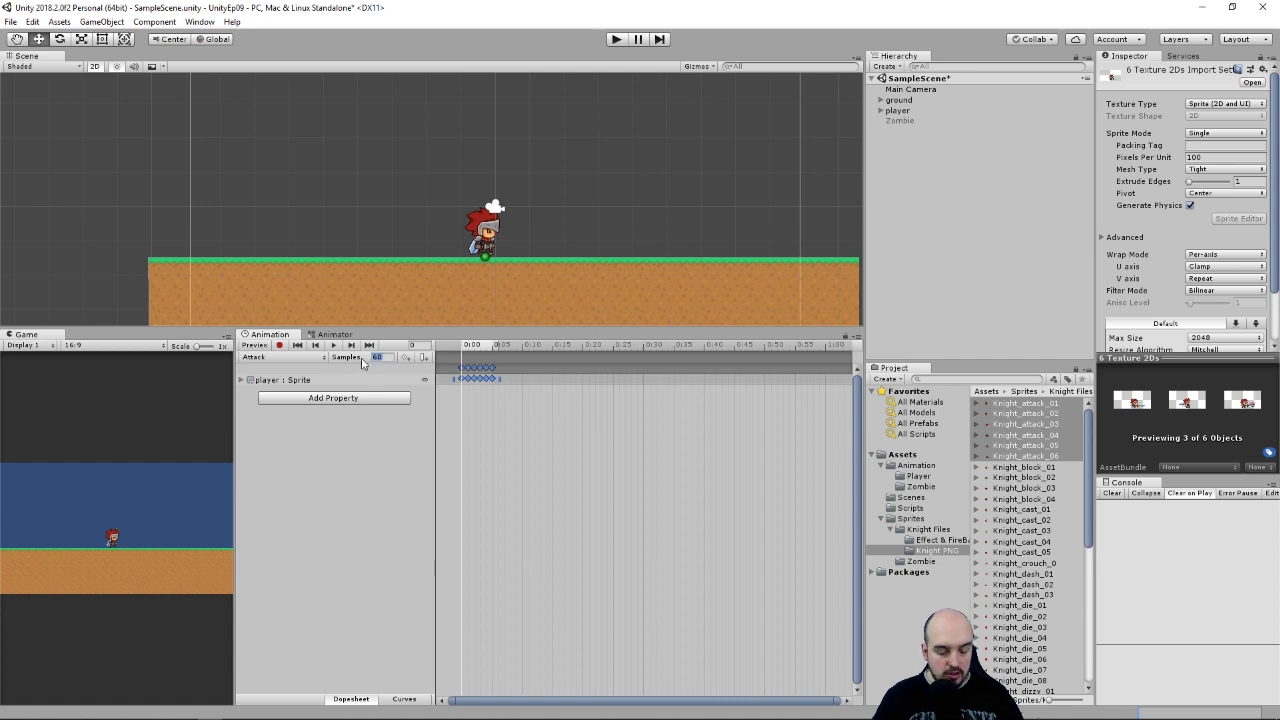
{"action": "type", "text": "10"}
{"action": "key", "text": "Return"}
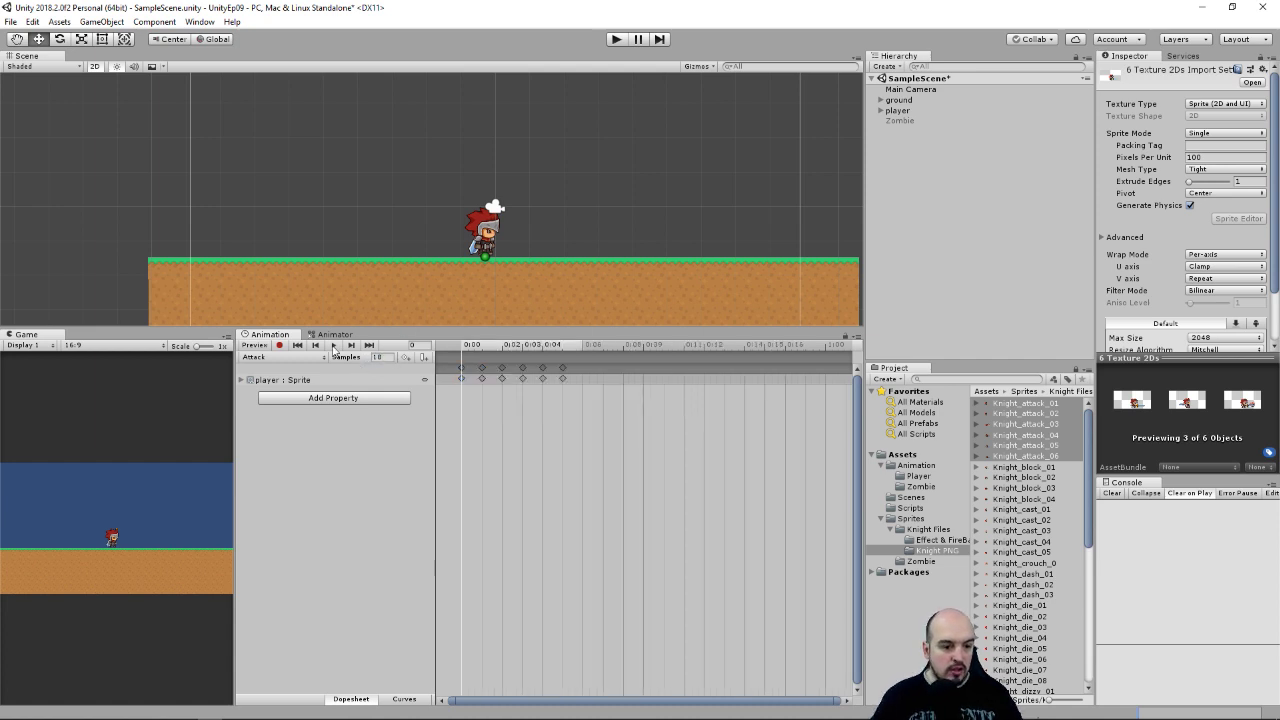
{"action": "left_click", "coordinate": [334, 346]}
{"action": "scroll", "coordinate": [548, 180], "scroll_direction": "up", "scroll_amount": 2}
{"action": "scroll", "coordinate": [549, 220], "scroll_direction": "up", "scroll_amount": 3}
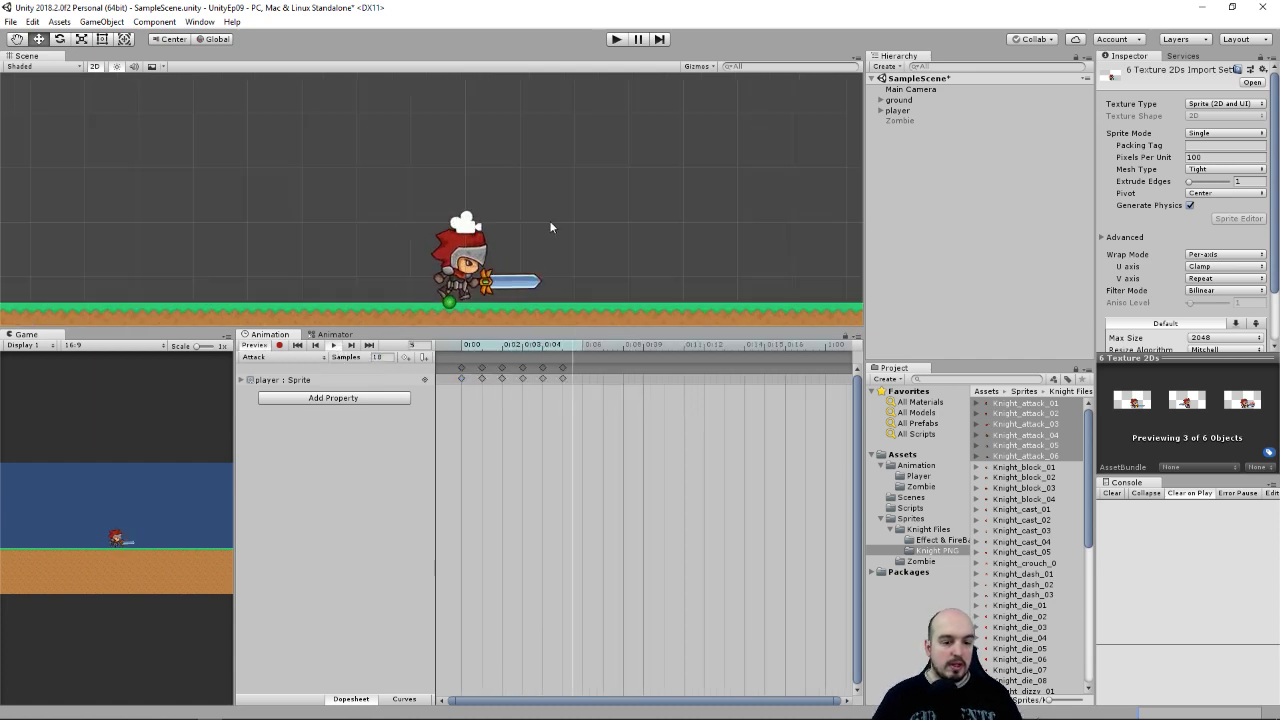
{"action": "scroll", "coordinate": [549, 227], "scroll_direction": "up", "scroll_amount": 1}
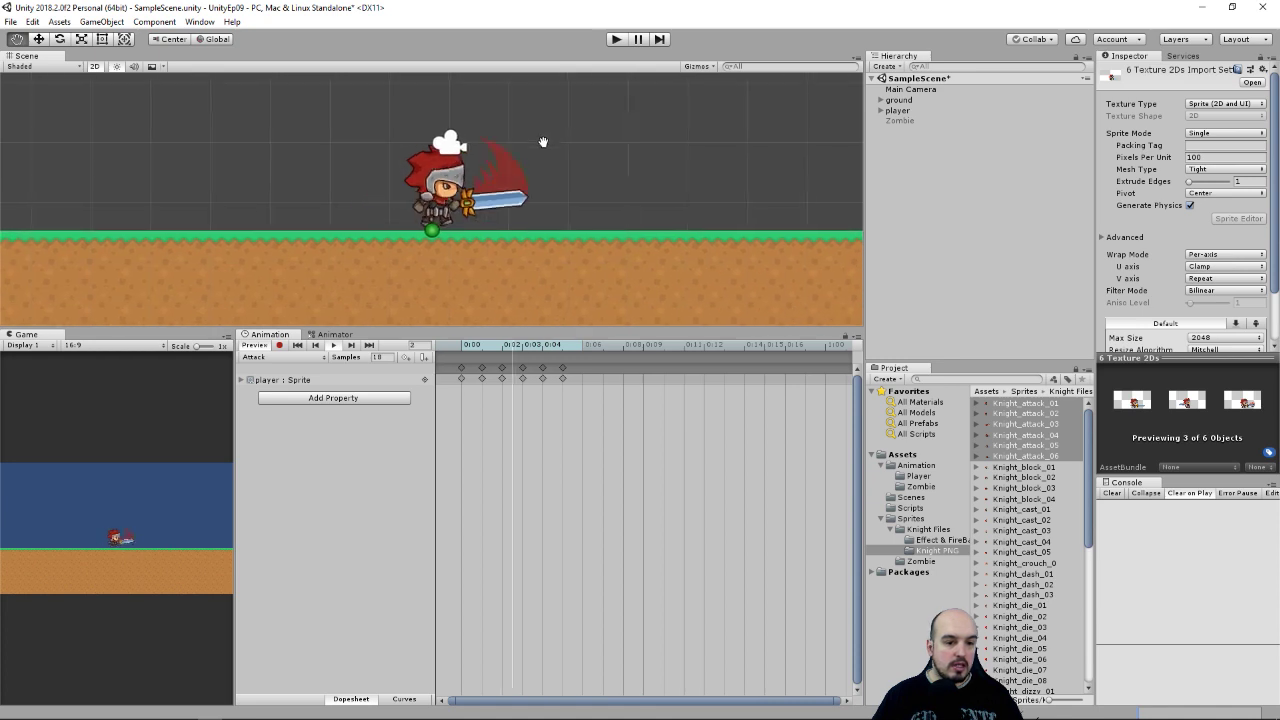
{"action": "left_click", "coordinate": [336, 346]}
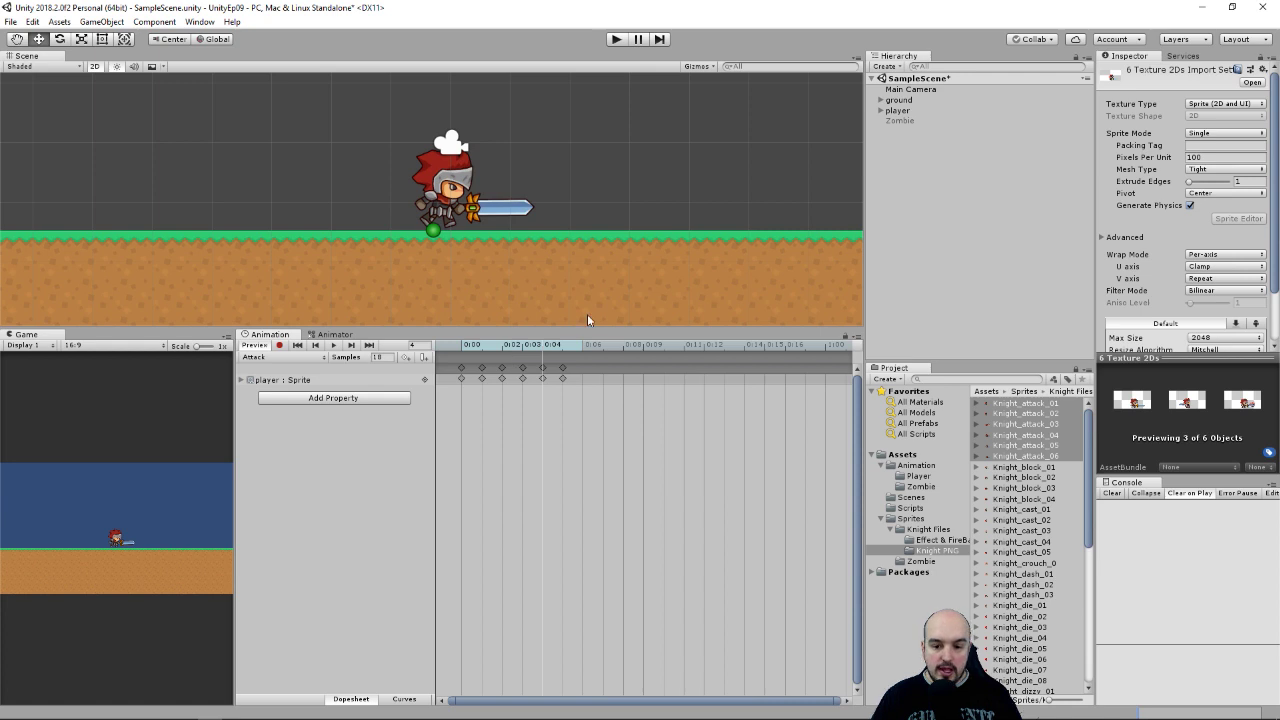
Step: Select the Attack clip in Assets/Animation/Player to show its settings
{"action": "left_click", "coordinate": [914, 466]}
{"action": "left_click", "coordinate": [919, 477]}
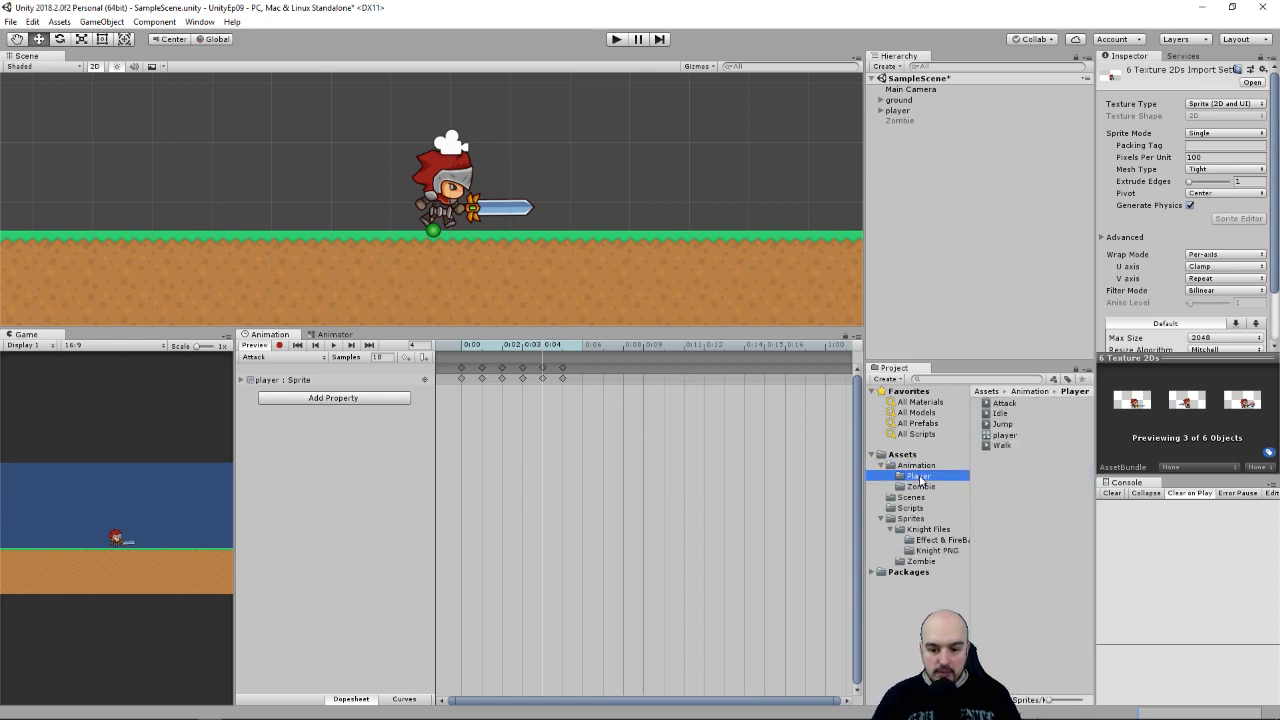
{"action": "left_click", "coordinate": [1008, 403]}
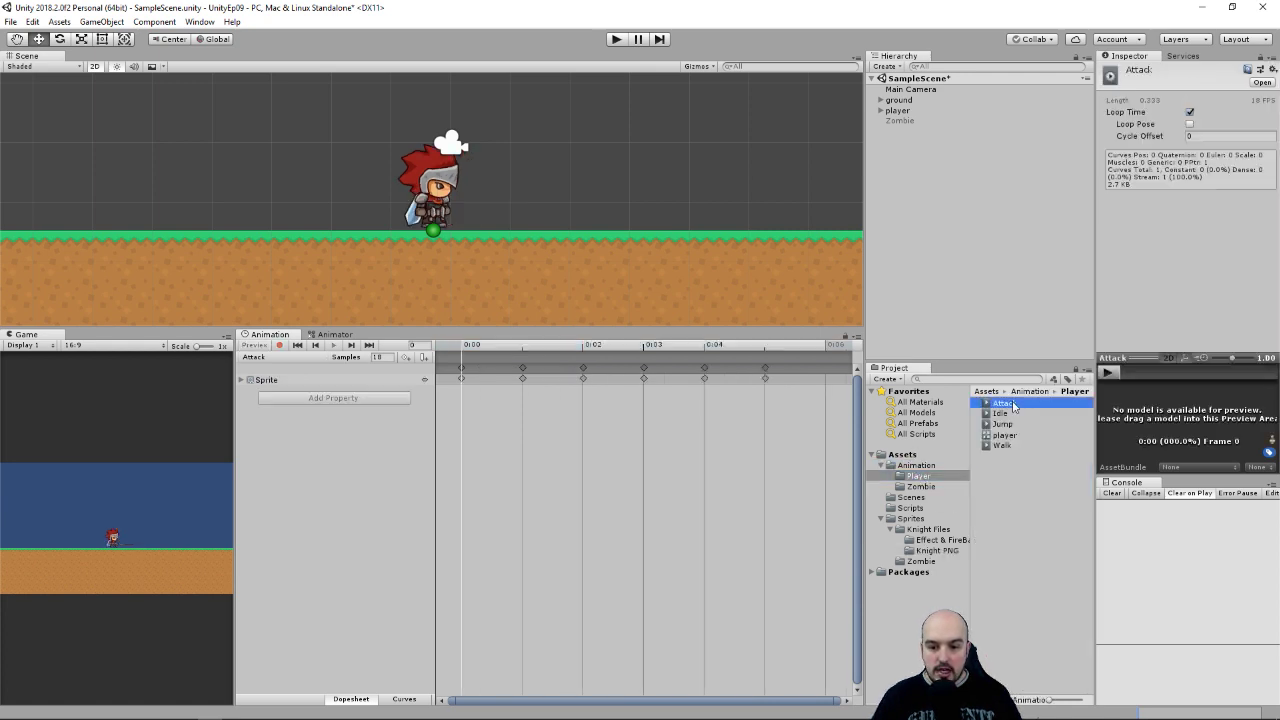
Step: Untick Loop Time on the Attack clip so it plays only once
{"action": "left_click", "coordinate": [1189, 113]}
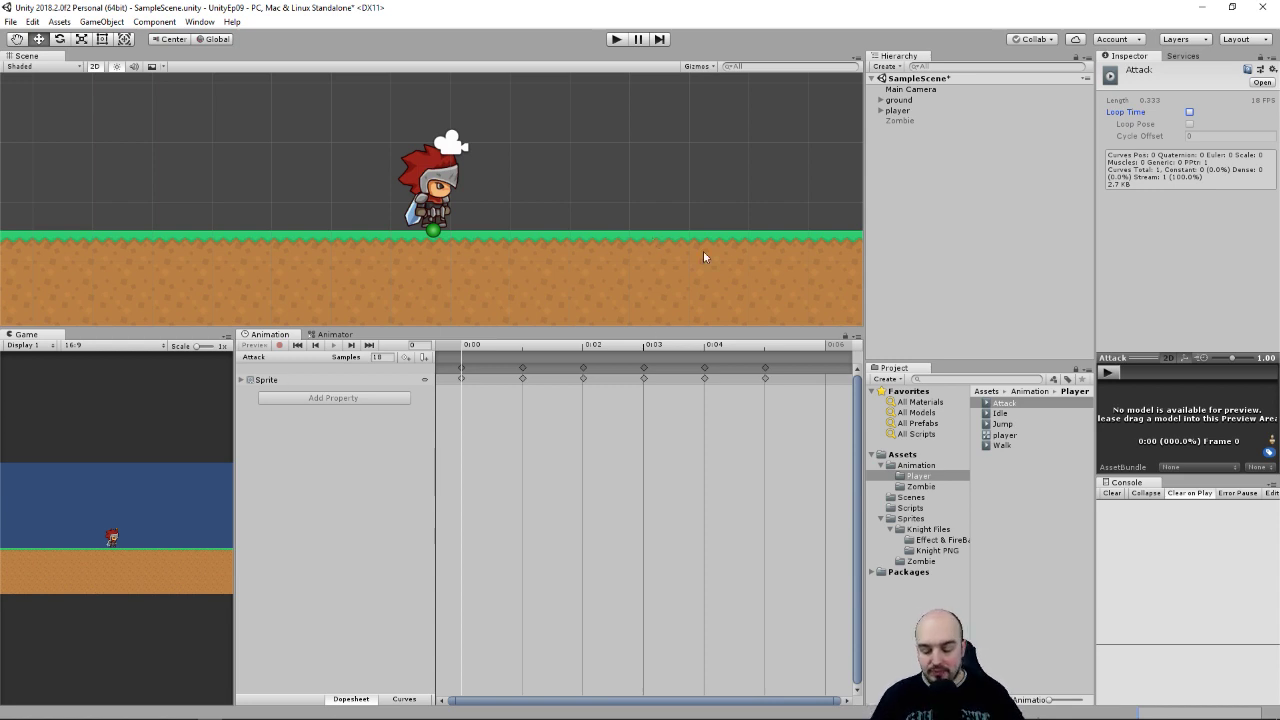
Step: In the Animator graph, drag the Attack state up above Idle
{"action": "left_click", "coordinate": [336, 334]}
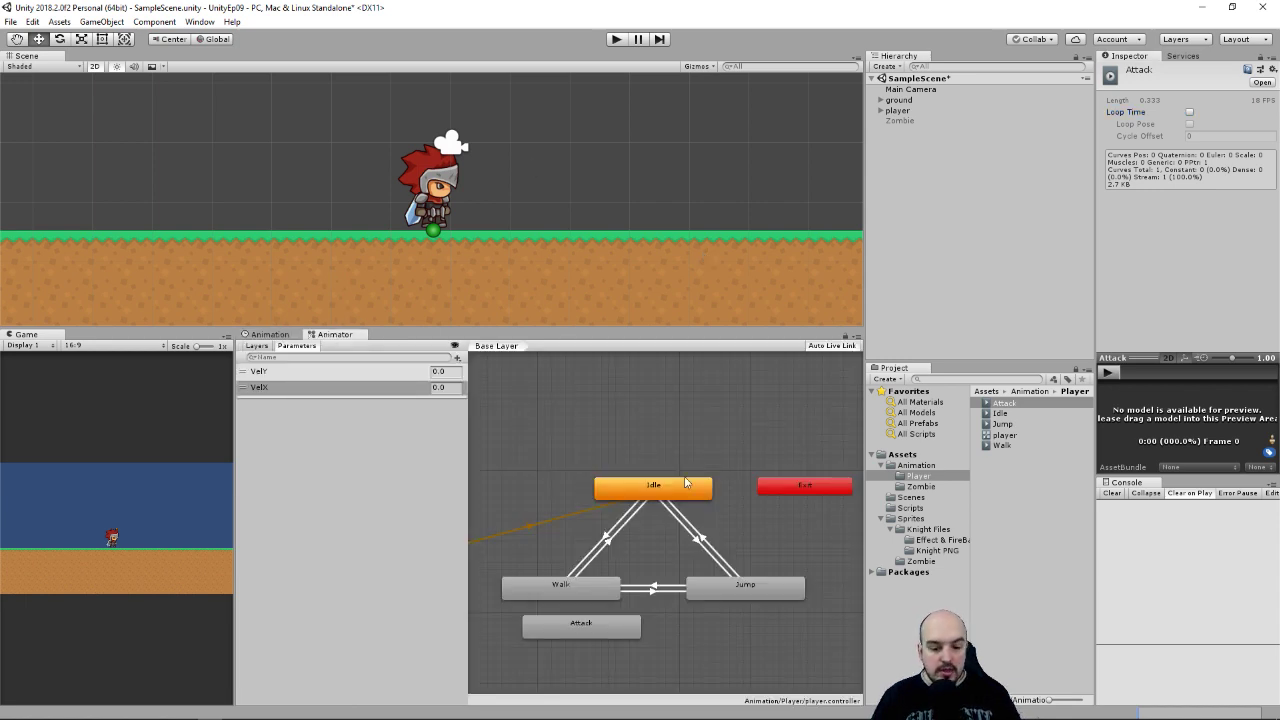
{"action": "left_click", "coordinate": [612, 625]}
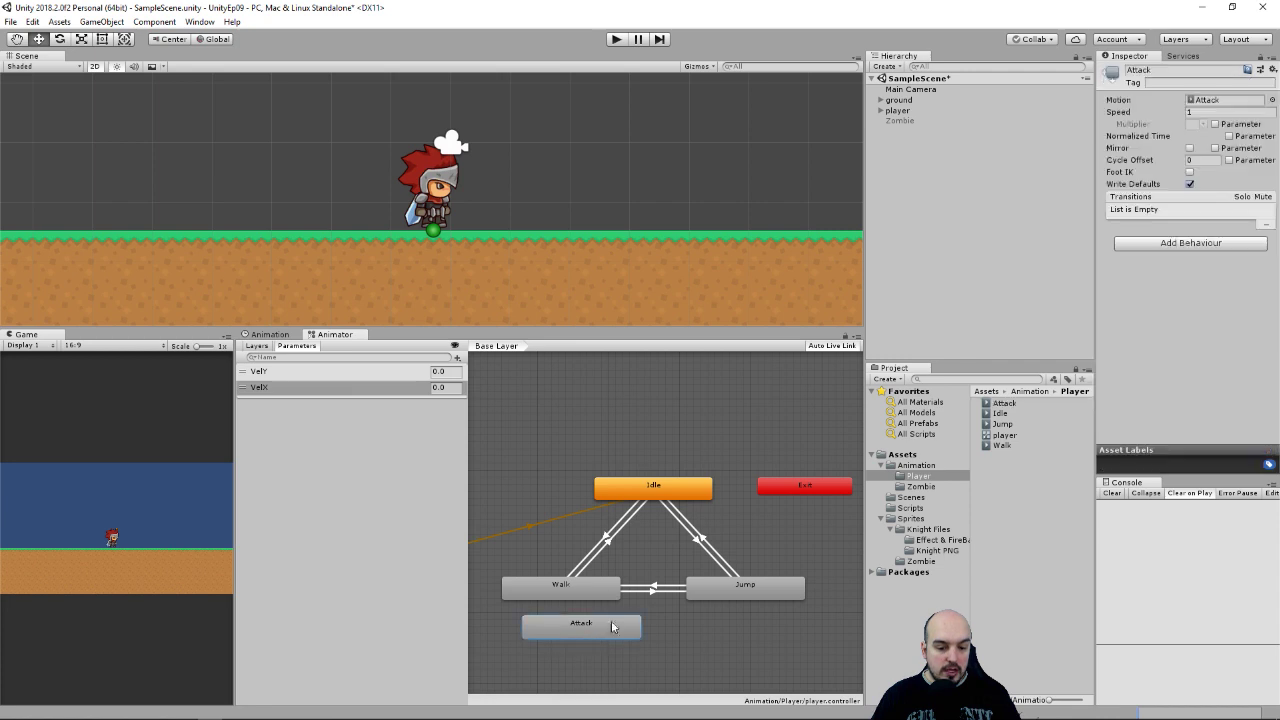
{"action": "left_click_drag", "start_coordinate": [583, 643], "coordinate": [654, 426]}
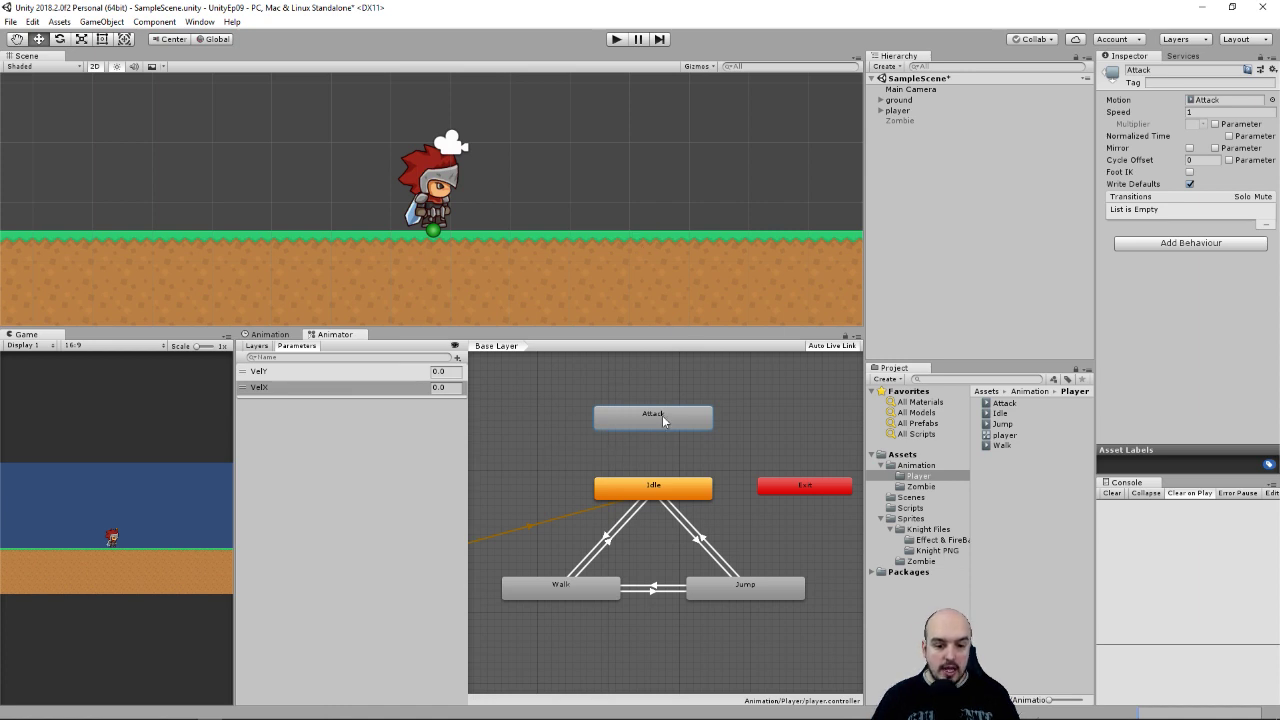
Step: Browse the Knight PNG sprites, inspecting Knight_jumpAttack_01 and Knight_jumpAttack_06
{"action": "left_click", "coordinate": [938, 552]}
{"action": "left_click_drag", "start_coordinate": [1086, 425], "coordinate": [1093, 555]}
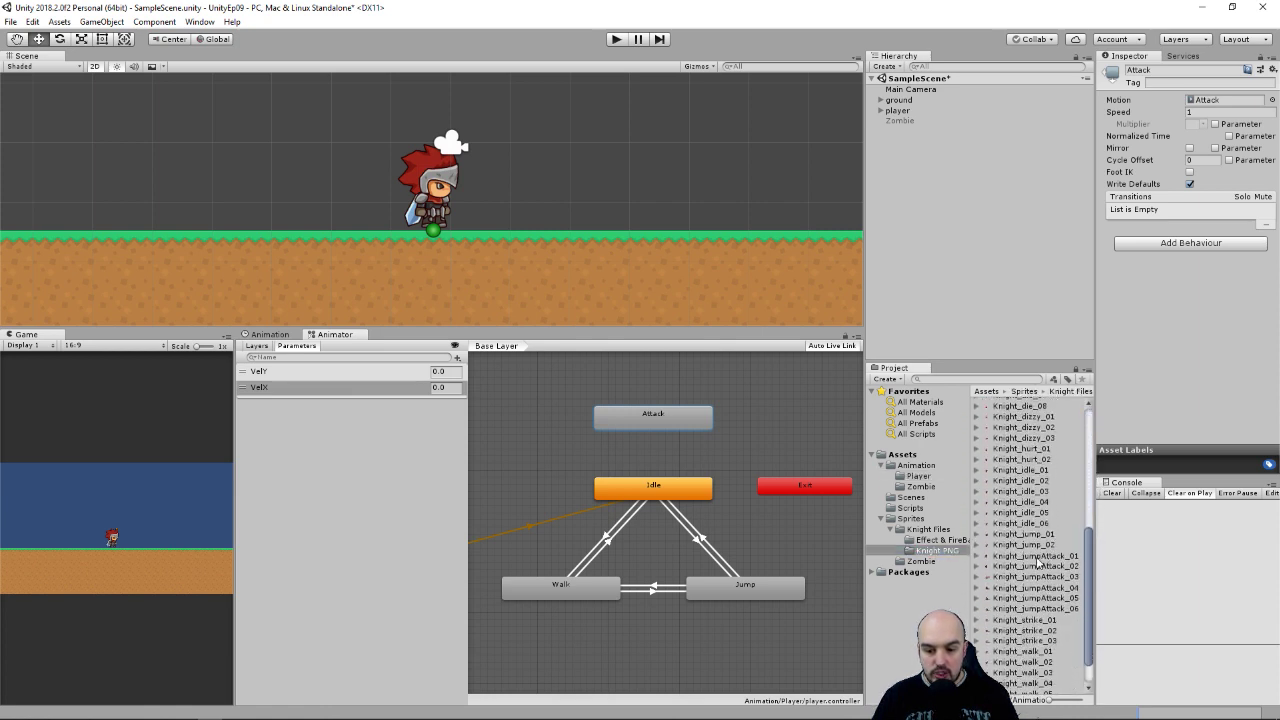
{"action": "left_click", "coordinate": [1037, 557]}
{"action": "left_click", "coordinate": [1058, 609]}
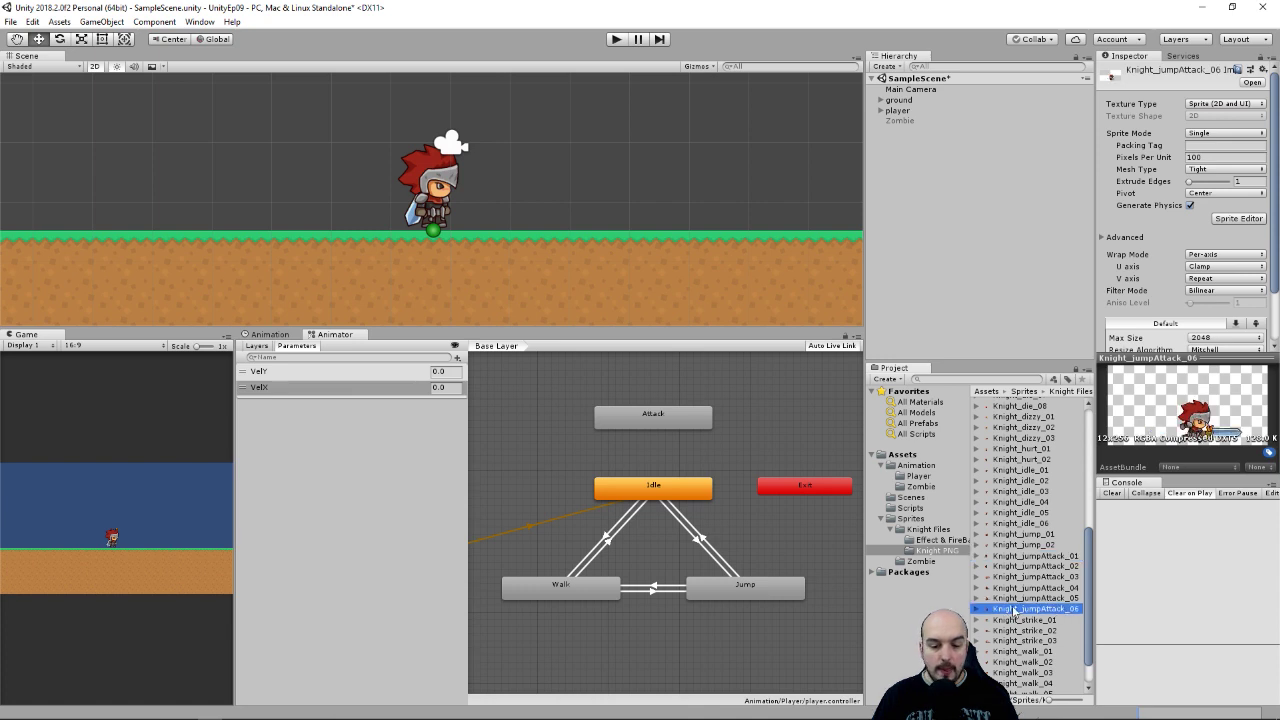
Step: Nudge the Attack state slightly higher to align it above Idle
{"action": "left_click", "coordinate": [657, 418]}
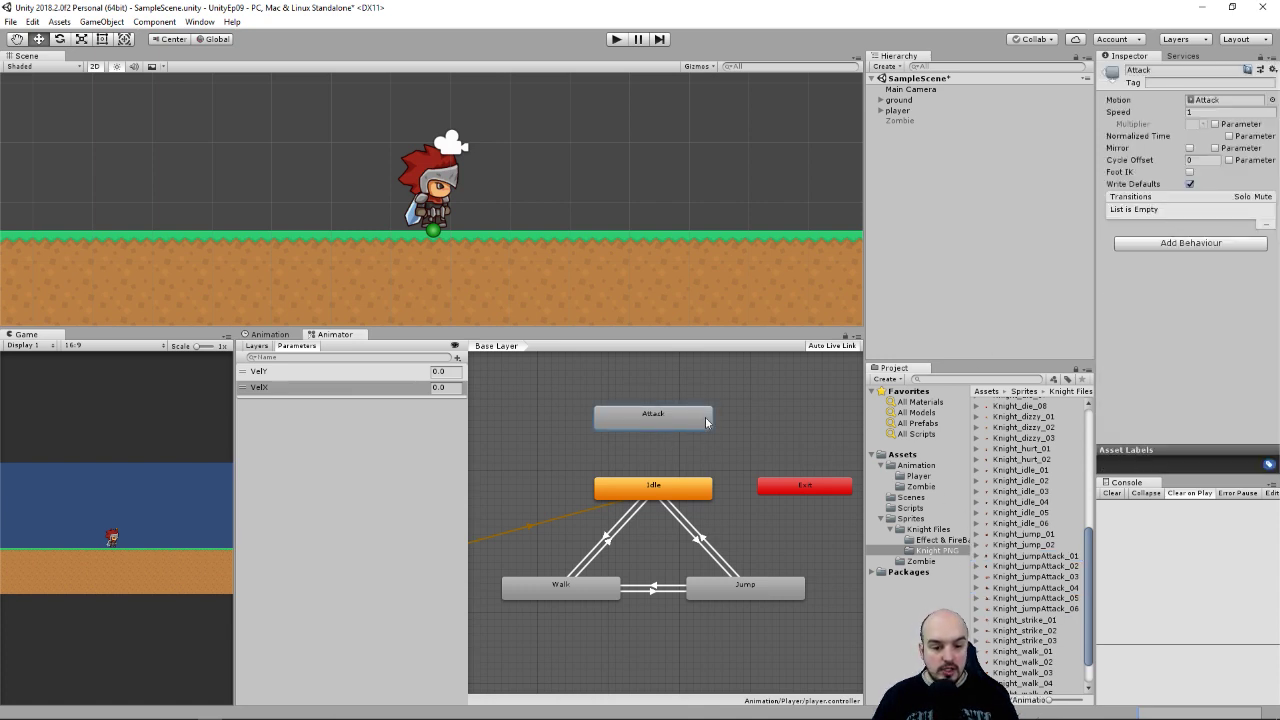
{"action": "left_click_drag", "start_coordinate": [651, 419], "coordinate": [648, 412]}
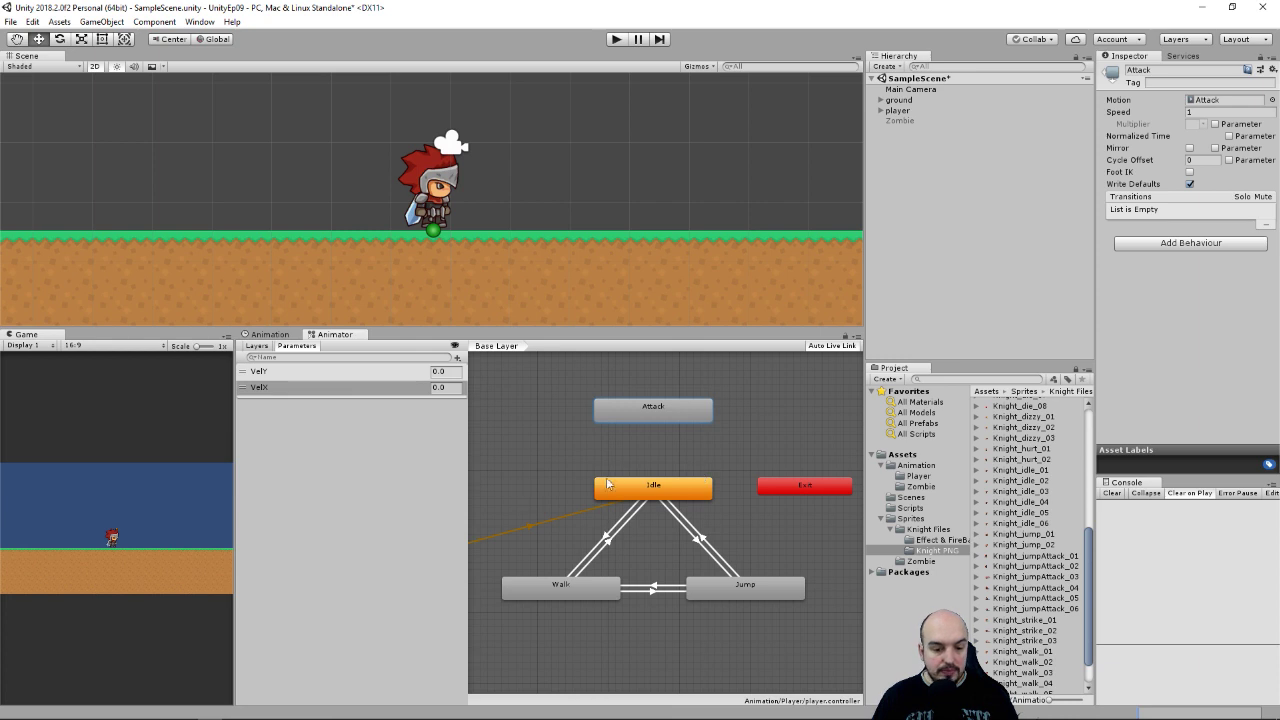
{"action": "left_click_drag", "start_coordinate": [660, 413], "coordinate": [660, 406]}
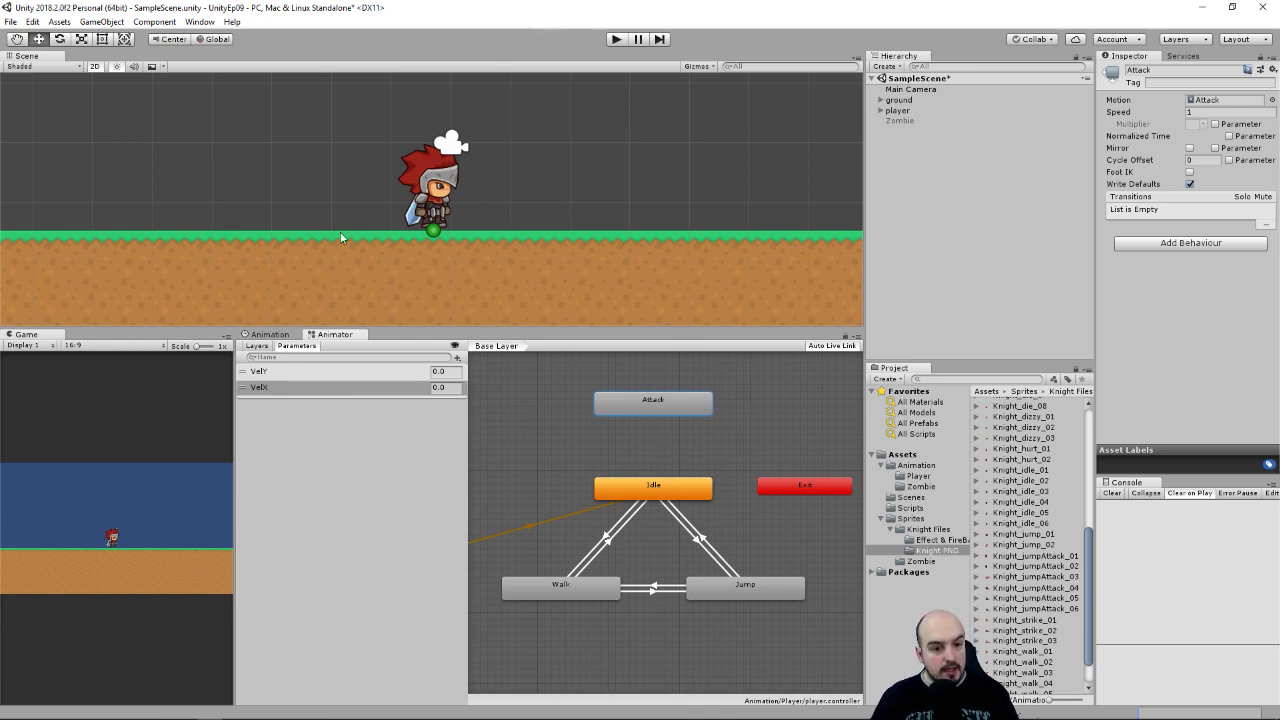
Step: Make a transition from Idle to Attack and widen the Inspector panel
{"action": "right_click", "coordinate": [655, 490]}
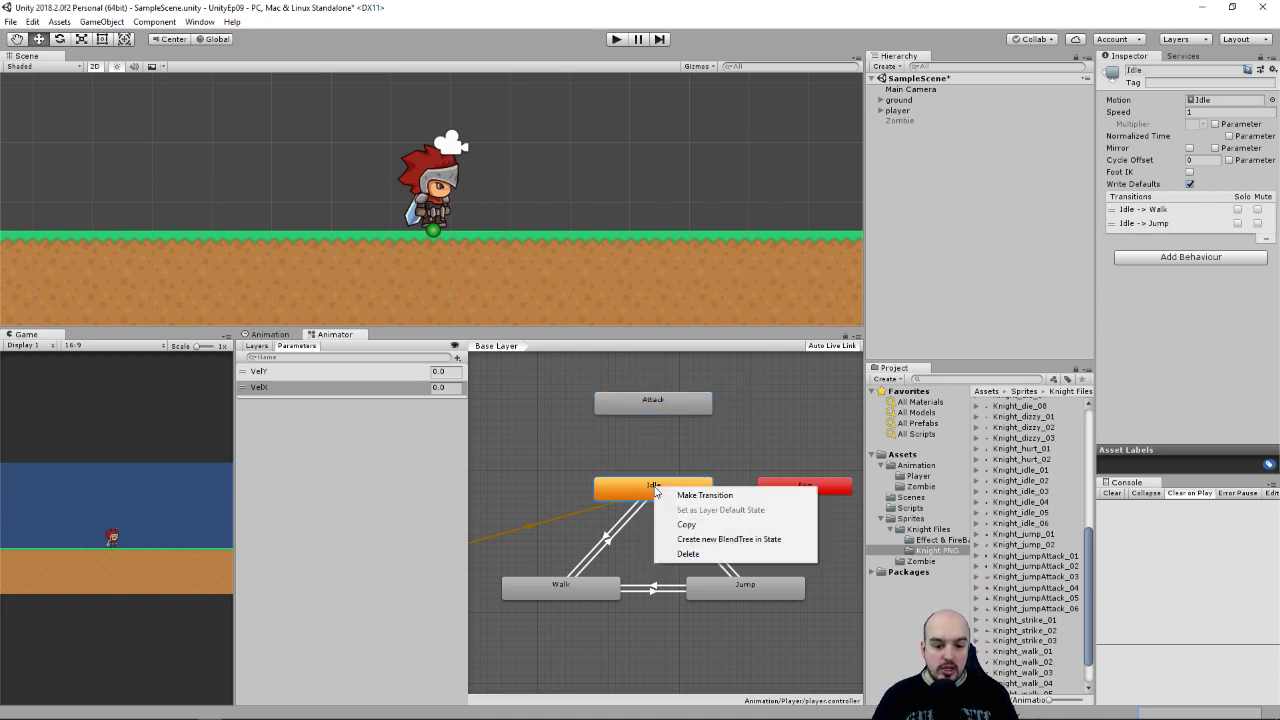
{"action": "left_click", "coordinate": [717, 495]}
{"action": "left_click", "coordinate": [653, 403]}
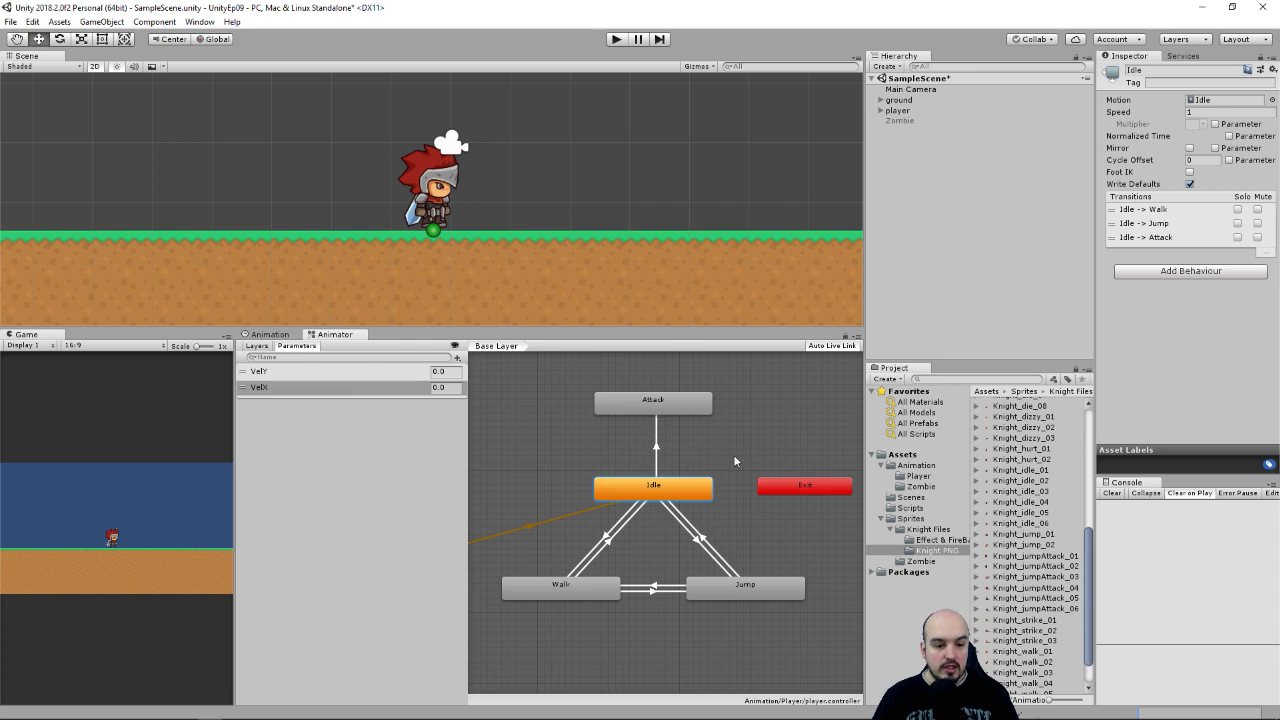
{"action": "left_click", "coordinate": [657, 452]}
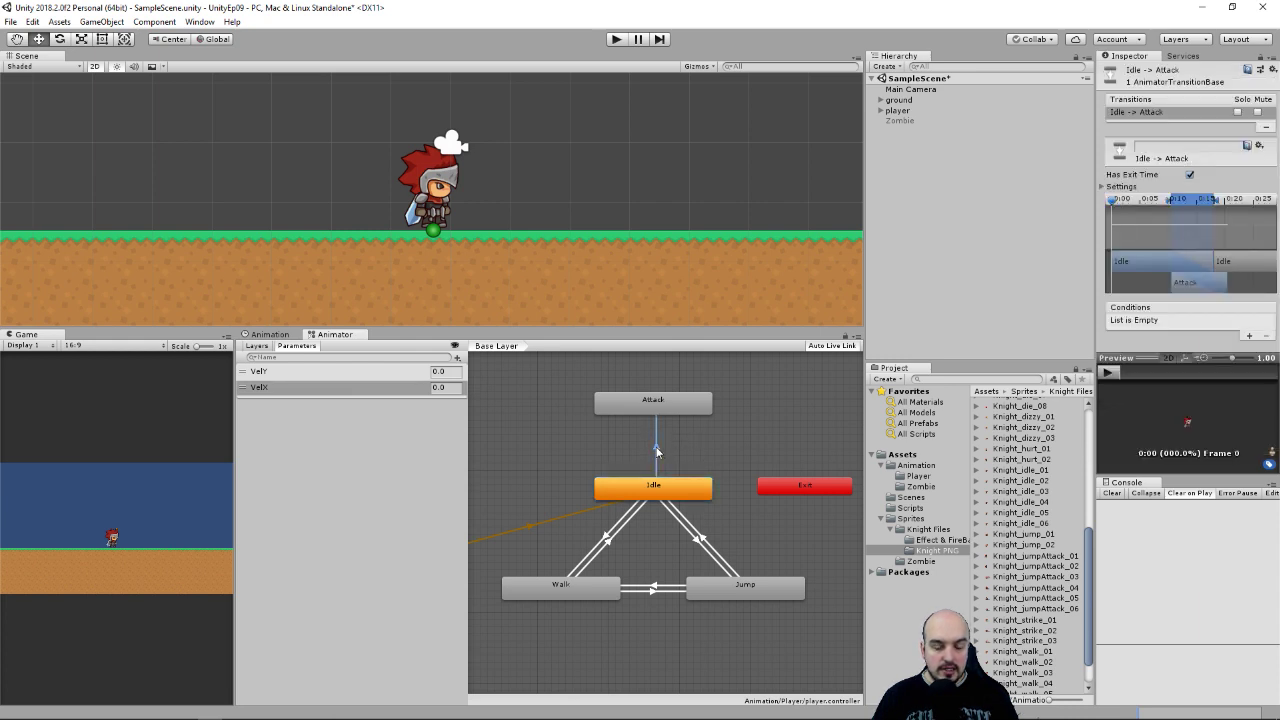
{"action": "left_click_drag", "start_coordinate": [1097, 290], "coordinate": [1030, 290]}
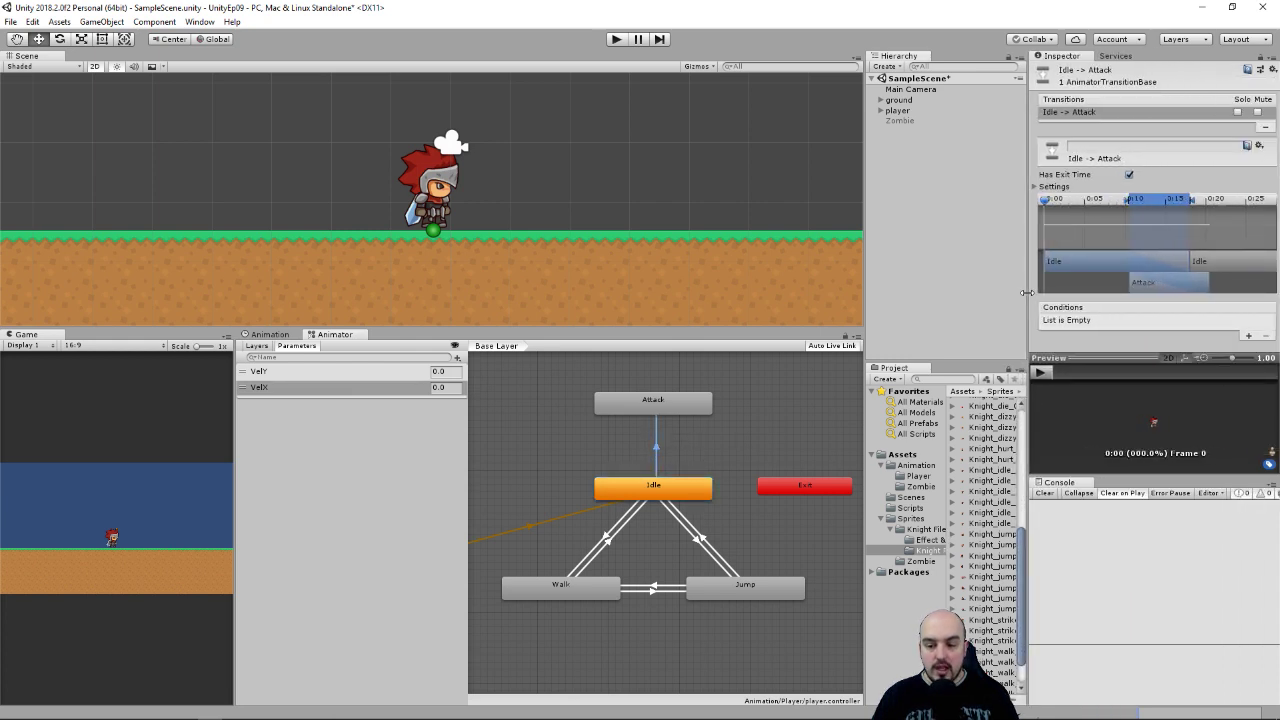
{"action": "left_click_drag", "start_coordinate": [866, 274], "coordinate": [815, 272]}
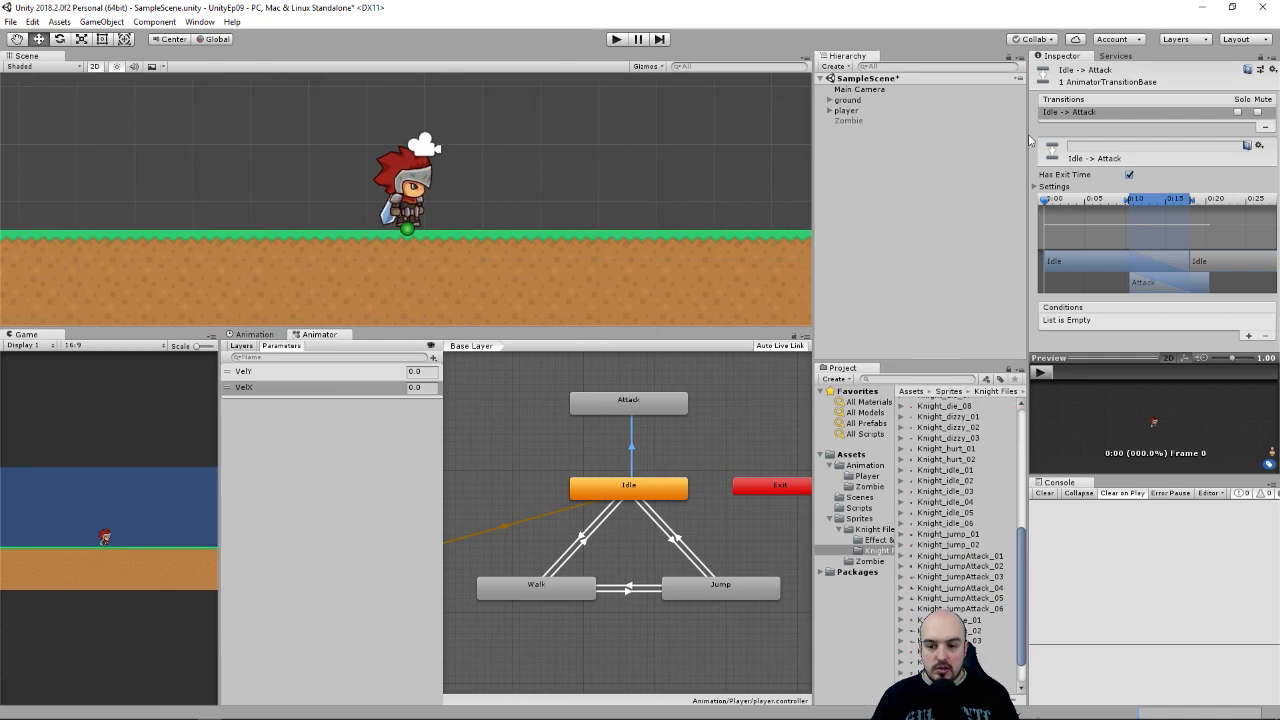
Step: Turn off Has Exit Time and Fixed Duration and set Transition Duration to 0.1
{"action": "left_click", "coordinate": [1034, 187]}
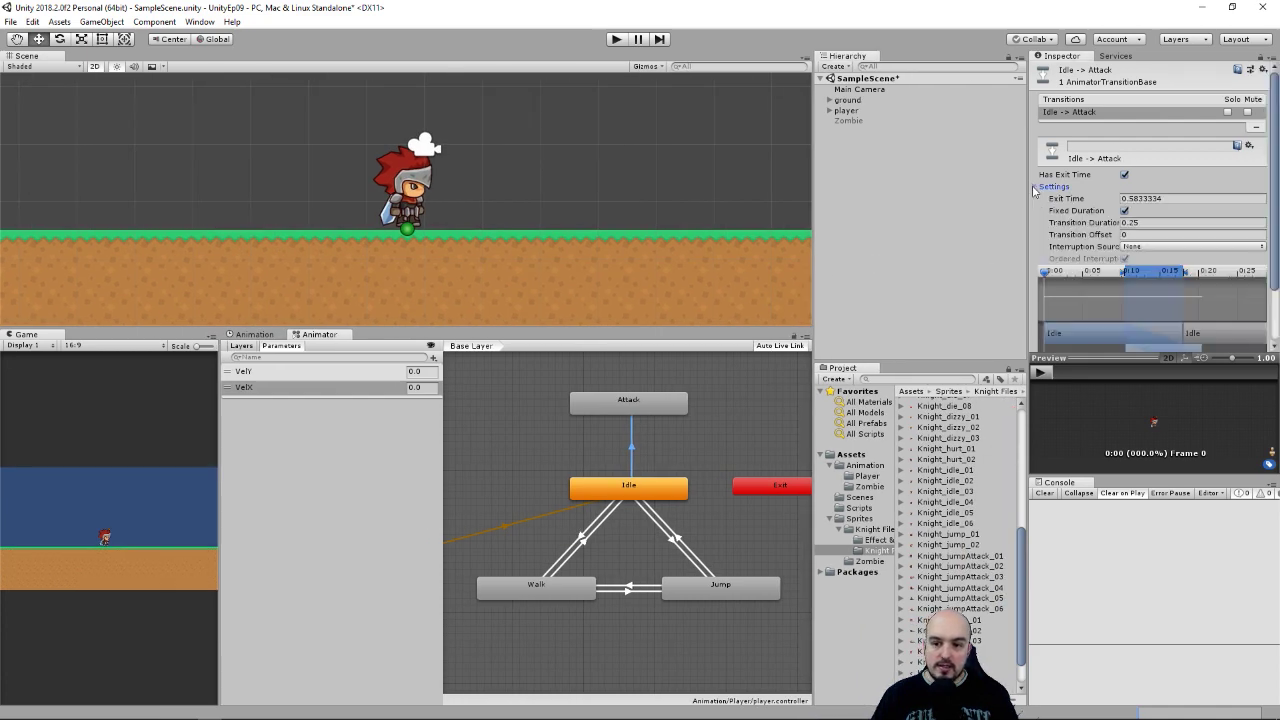
{"action": "left_click", "coordinate": [1189, 199]}
{"action": "type", "text": "0"}
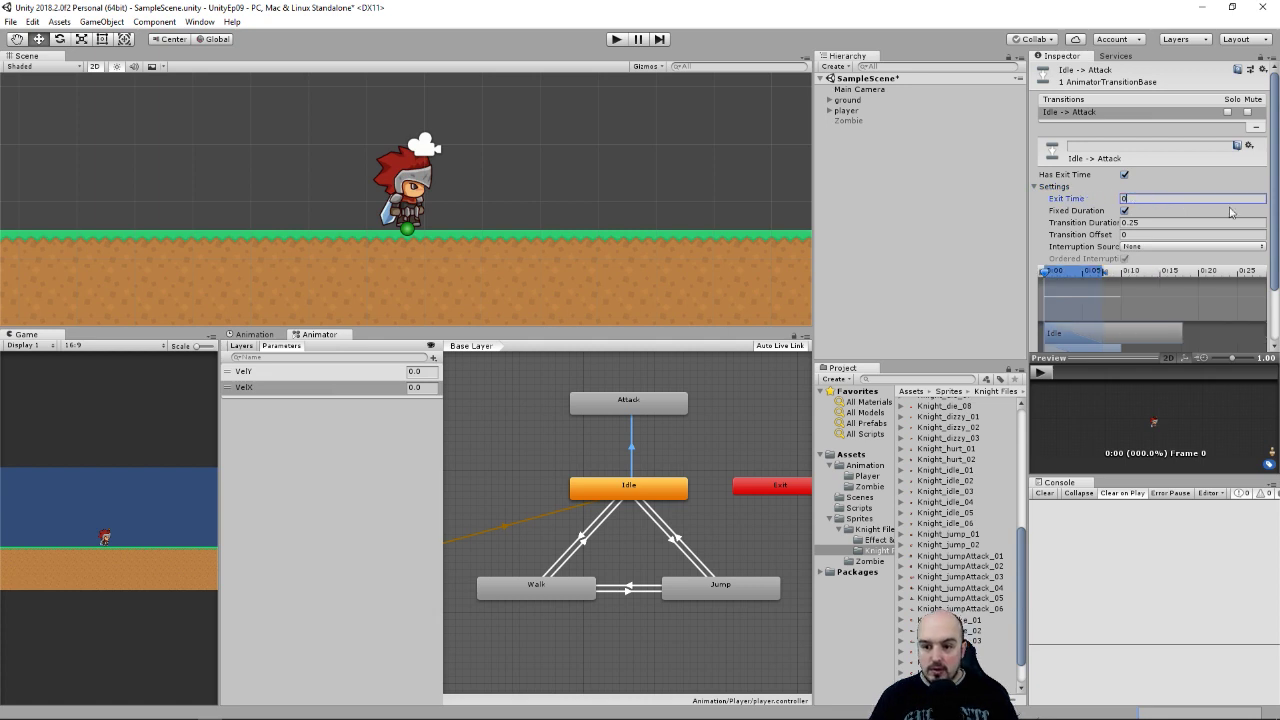
{"action": "left_click", "coordinate": [1123, 175]}
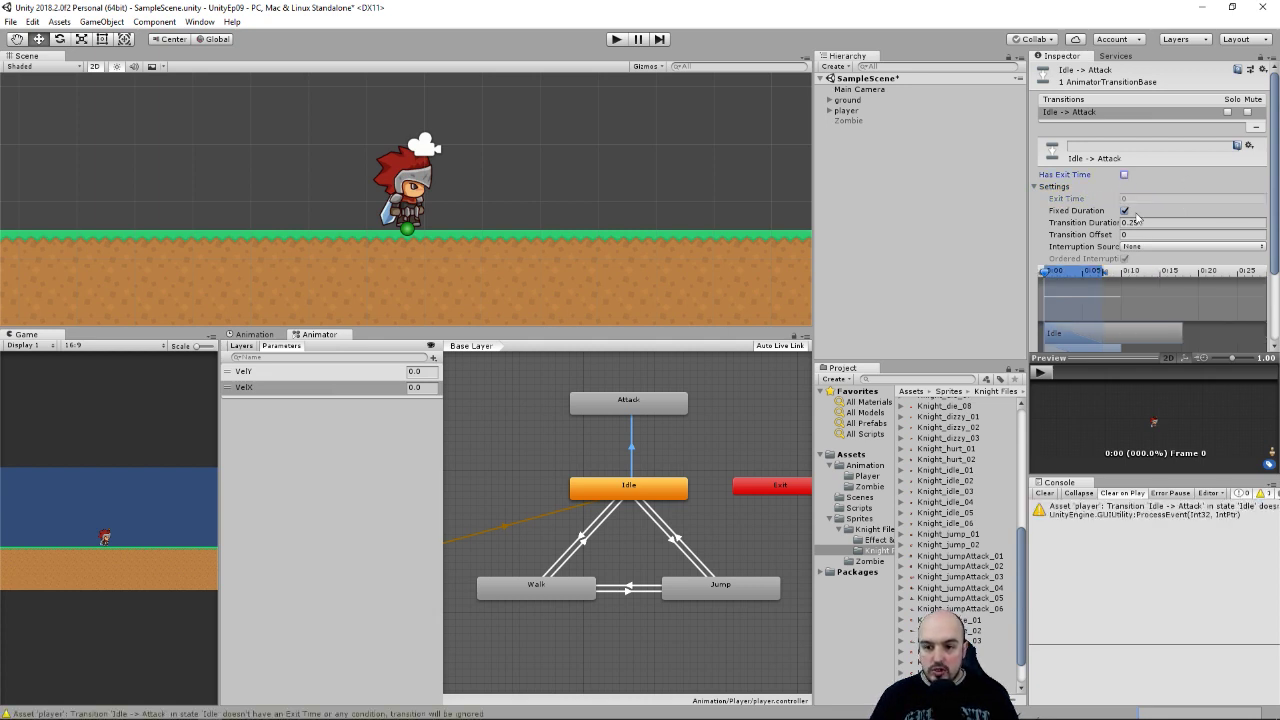
{"action": "left_click", "coordinate": [1125, 211]}
{"action": "left_click", "coordinate": [1166, 223]}
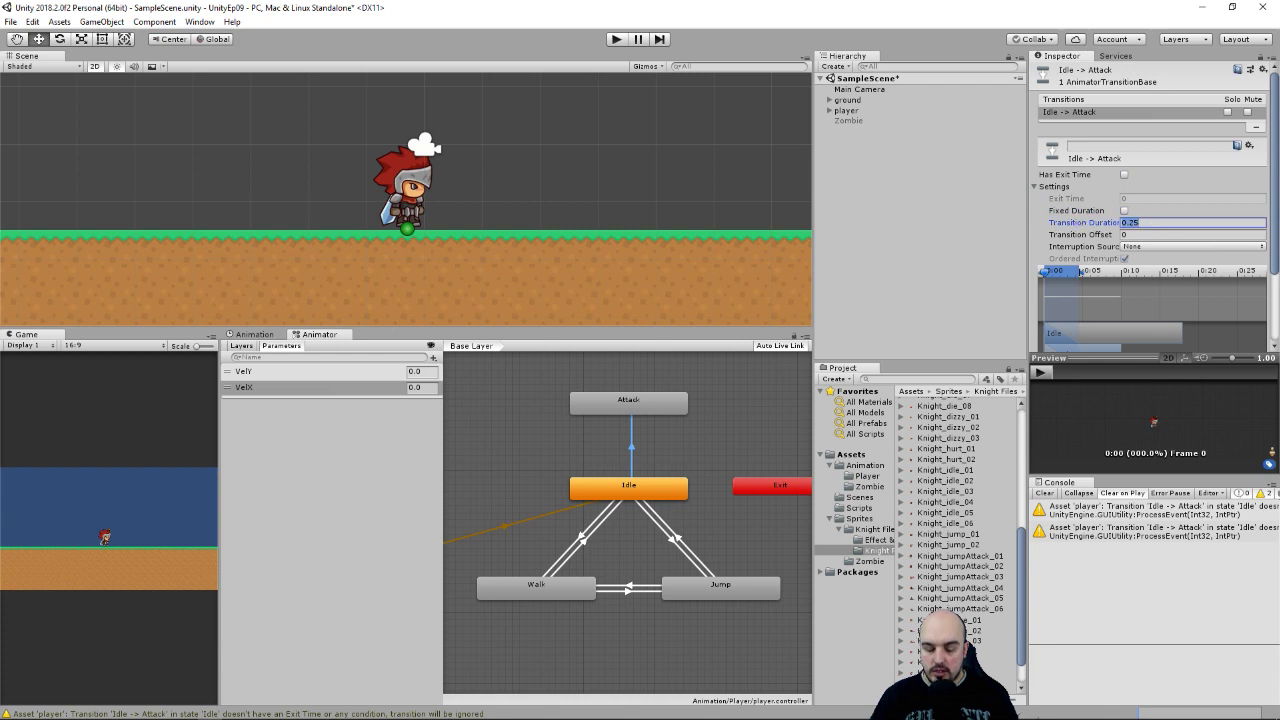
{"action": "type", "text": "0.1"}
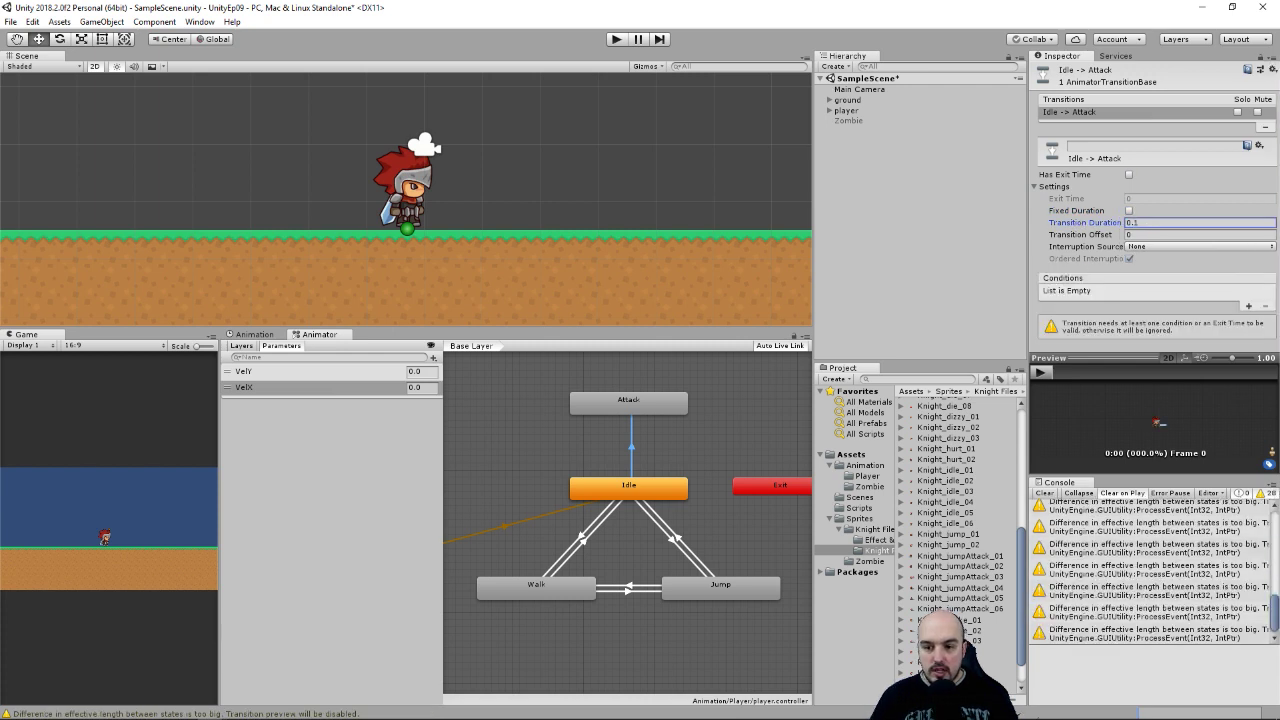
{"action": "left_click", "coordinate": [1090, 357]}
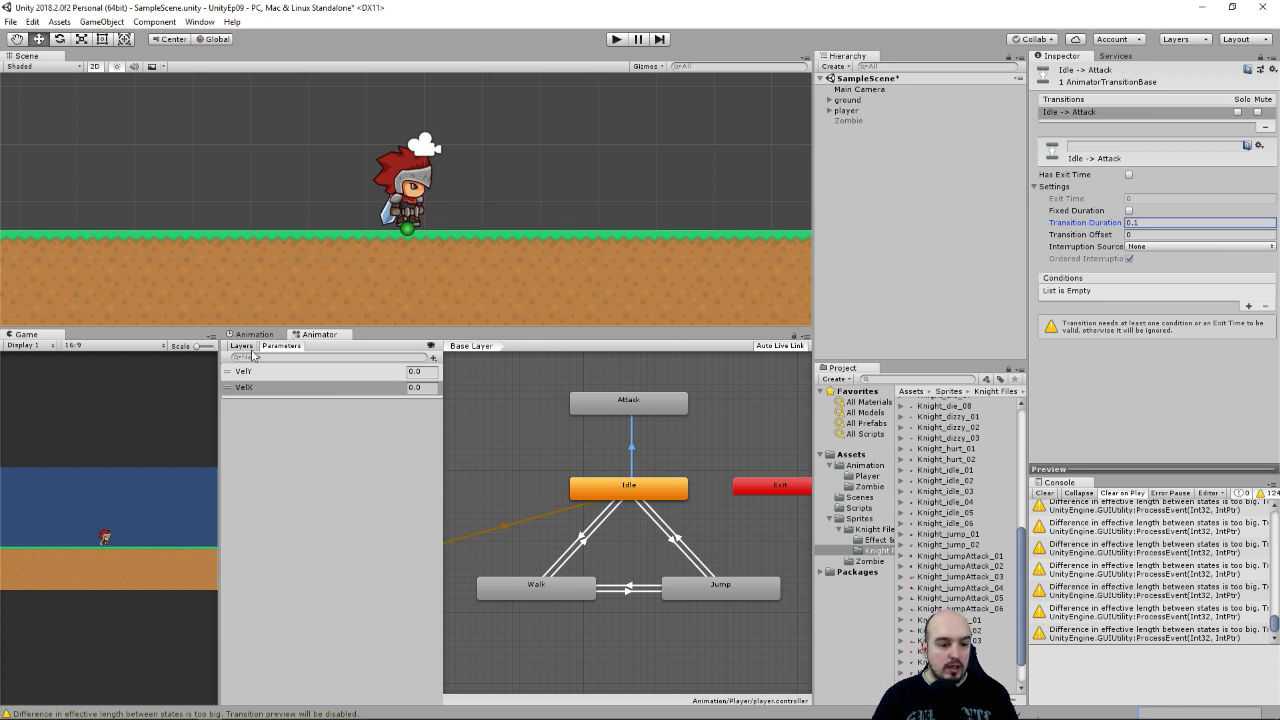
{"action": "left_click", "coordinate": [268, 378]}
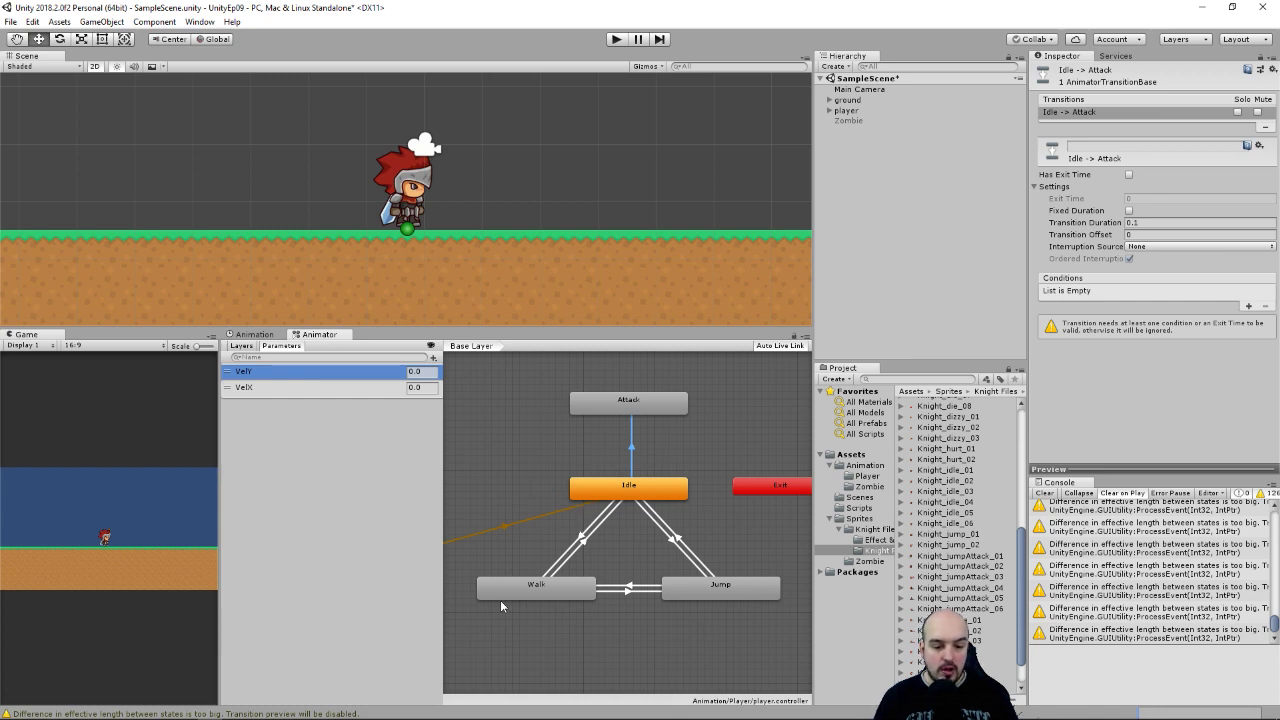
{"action": "left_click_drag", "start_coordinate": [633, 414], "coordinate": [628, 400]}
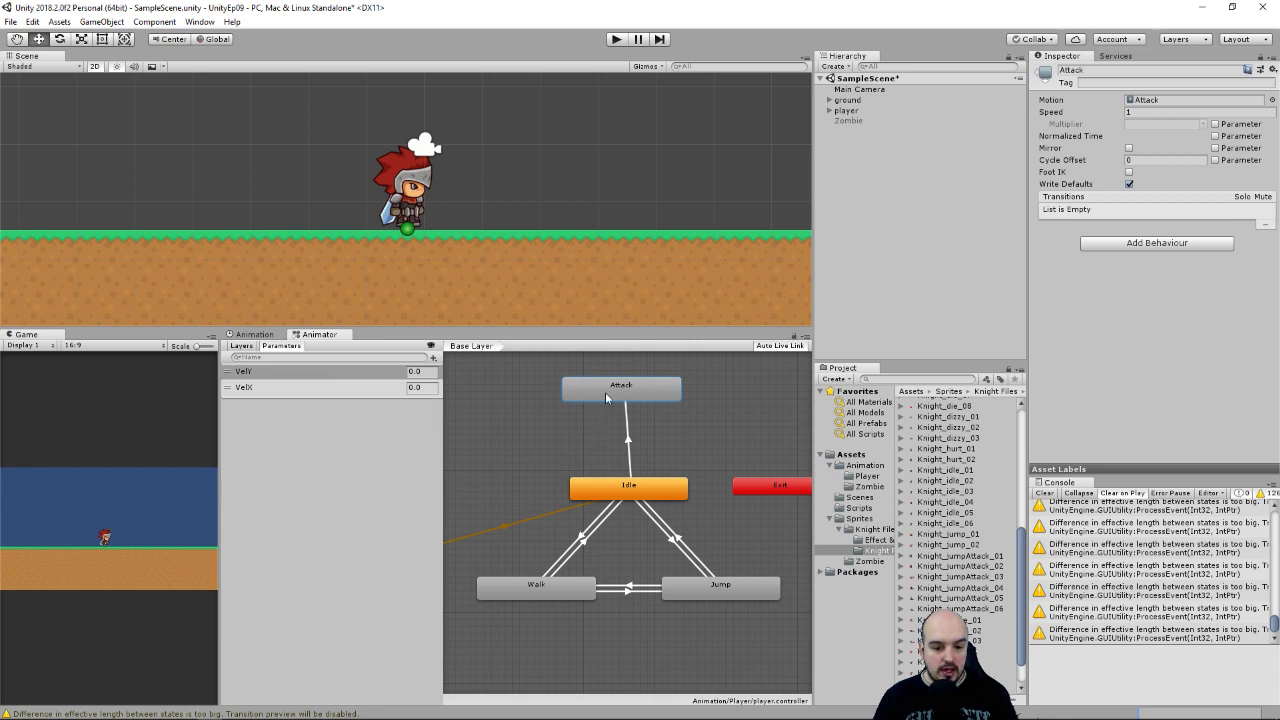
{"action": "mouse_move", "coordinate": [626, 387]}
{"action": "left_mouse_down"}
{"action": "mouse_move", "coordinate": [640, 388]}
{"action": "mouse_move", "coordinate": [592, 397]}
{"action": "mouse_move", "coordinate": [650, 409]}
{"action": "left_mouse_up"}
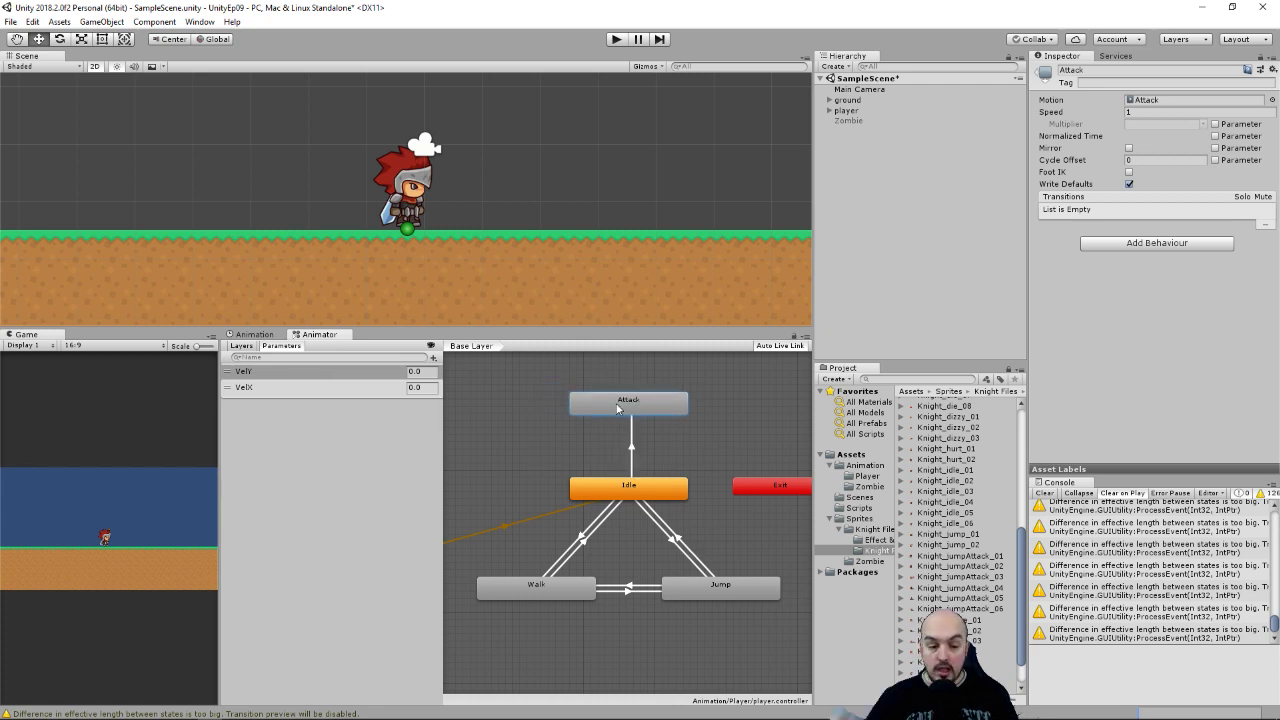
Step: Add a new Trigger parameter named Attack
{"action": "left_click", "coordinate": [434, 360]}
{"action": "left_click", "coordinate": [480, 423]}
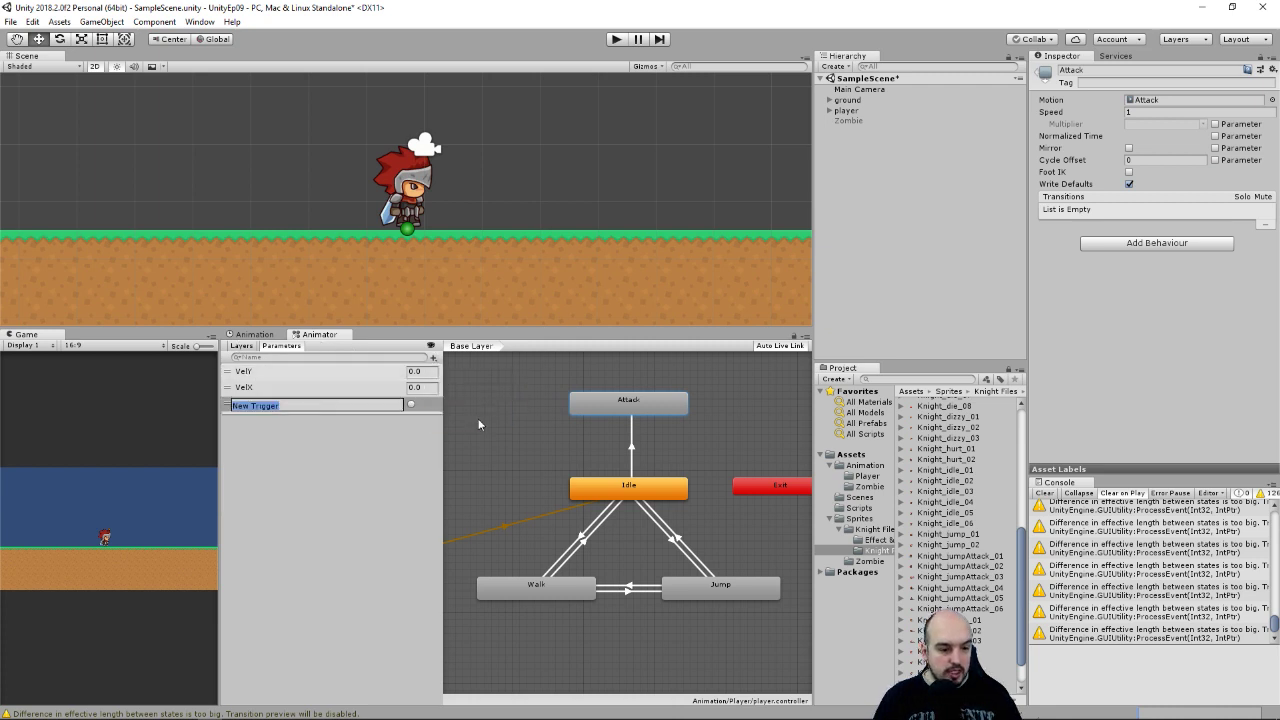
{"action": "type", "text": "Attack"}
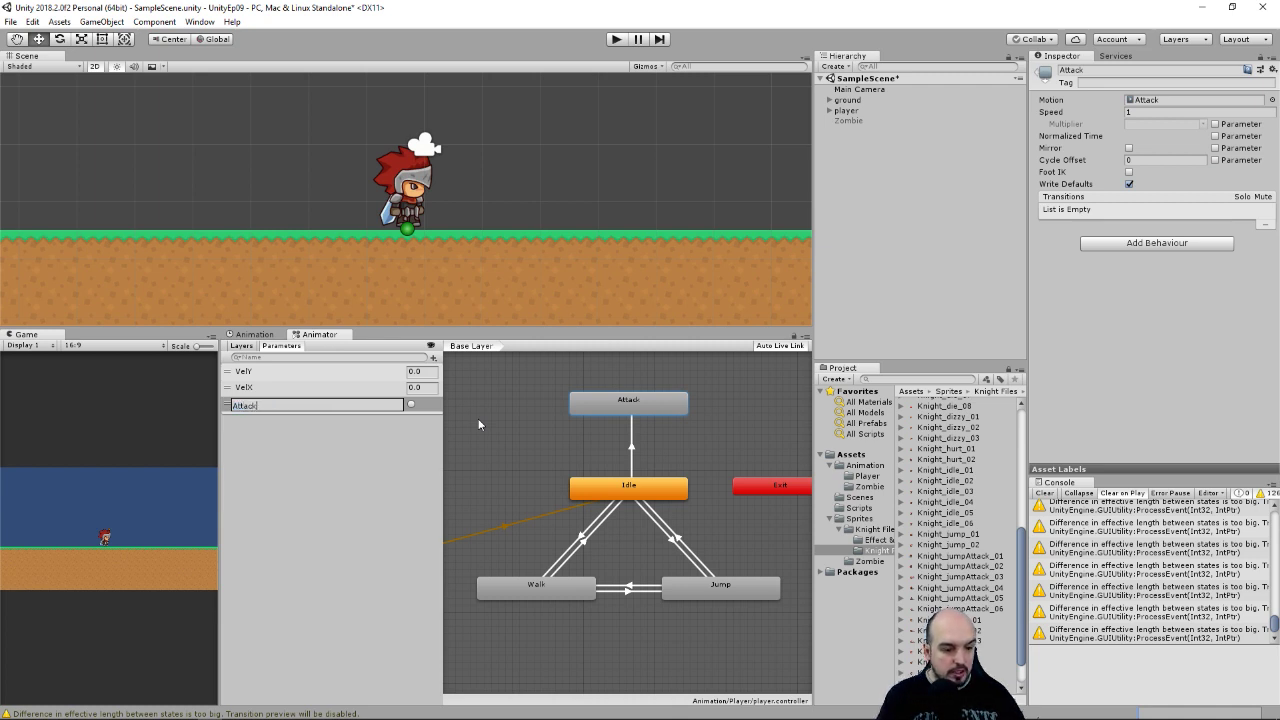
{"action": "key", "text": "Return"}
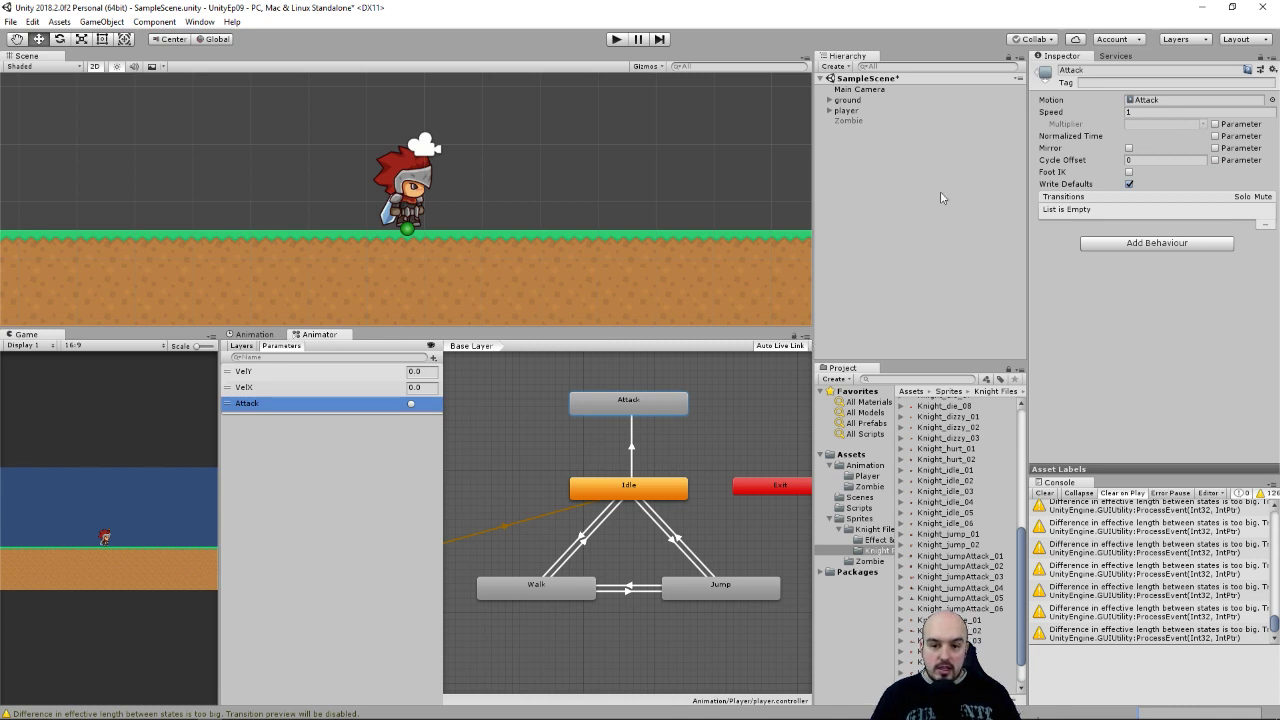
Step: Set the Attack trigger as the Idle→Attack transition's condition and move Attack toward Idle
{"action": "left_click", "coordinate": [632, 447]}
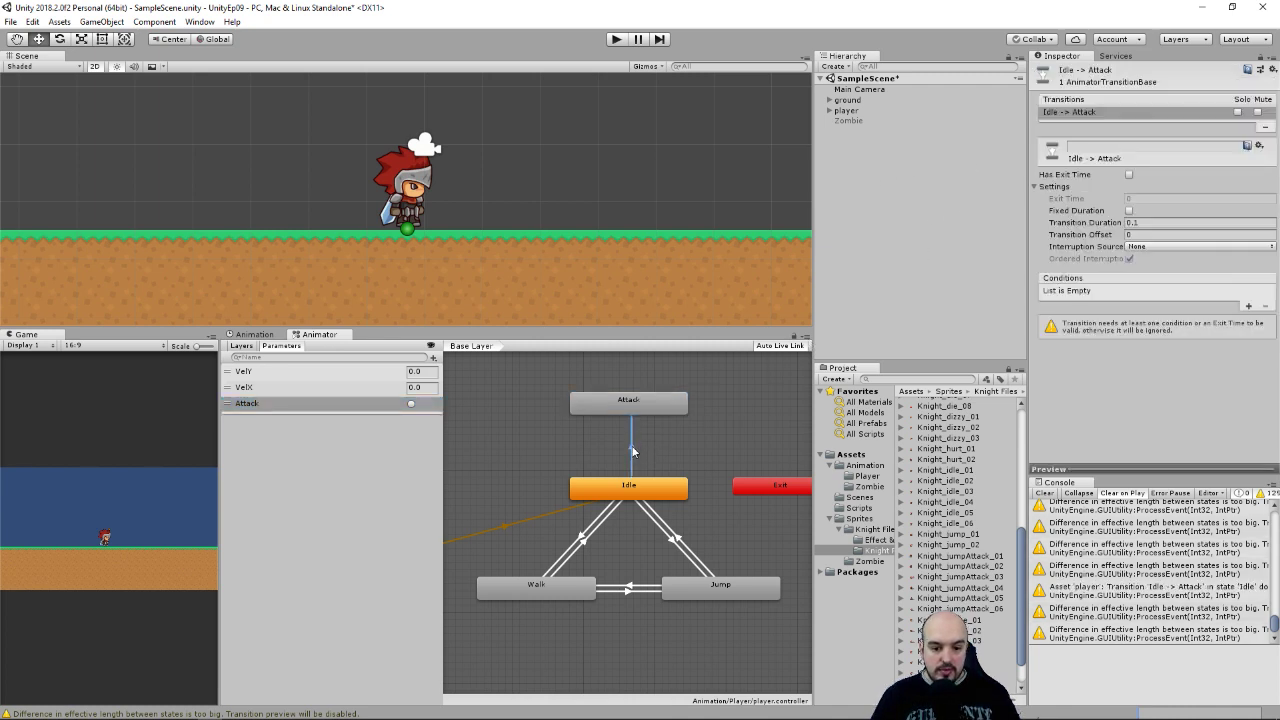
{"action": "left_click", "coordinate": [1248, 306]}
{"action": "left_click", "coordinate": [1155, 292]}
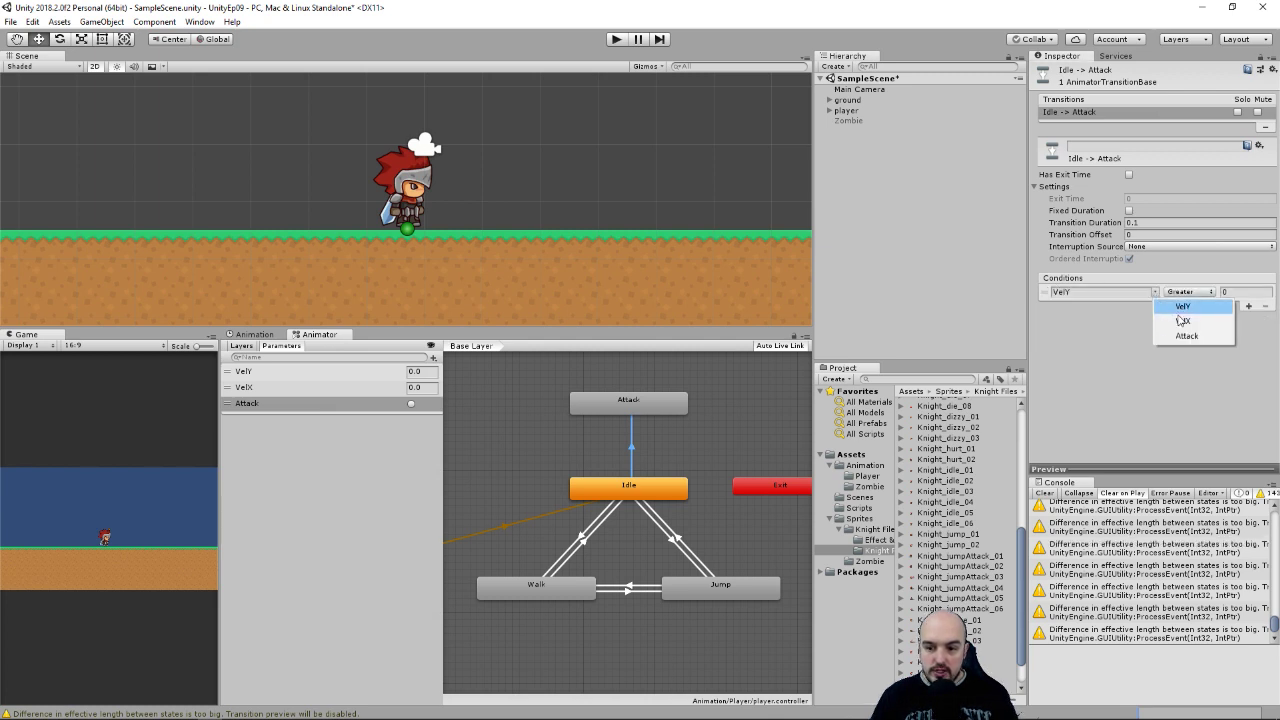
{"action": "left_click", "coordinate": [1200, 338]}
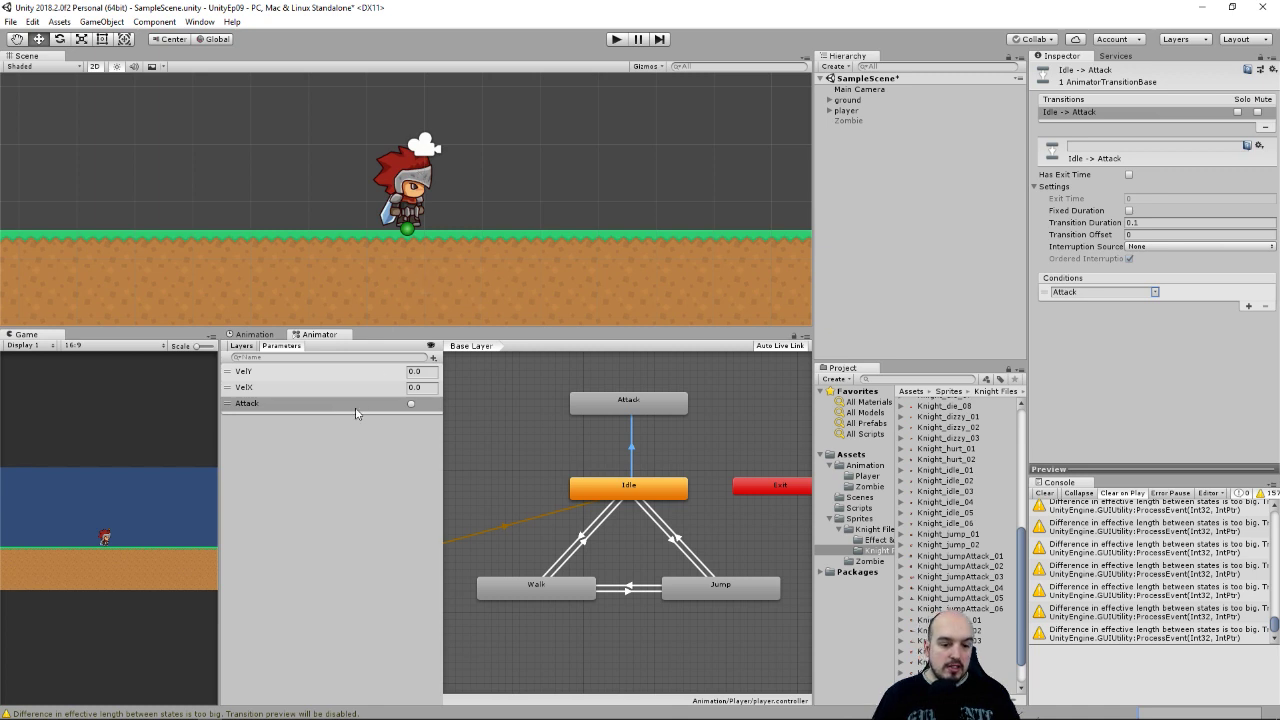
{"action": "mouse_move", "coordinate": [659, 410]}
{"action": "left_mouse_down"}
{"action": "mouse_move", "coordinate": [659, 431]}
{"action": "mouse_move", "coordinate": [633, 400]}
{"action": "left_mouse_up"}
Step: Make a transition from Attack to Exit, moving the Exit node closer
{"action": "left_click", "coordinate": [643, 396]}
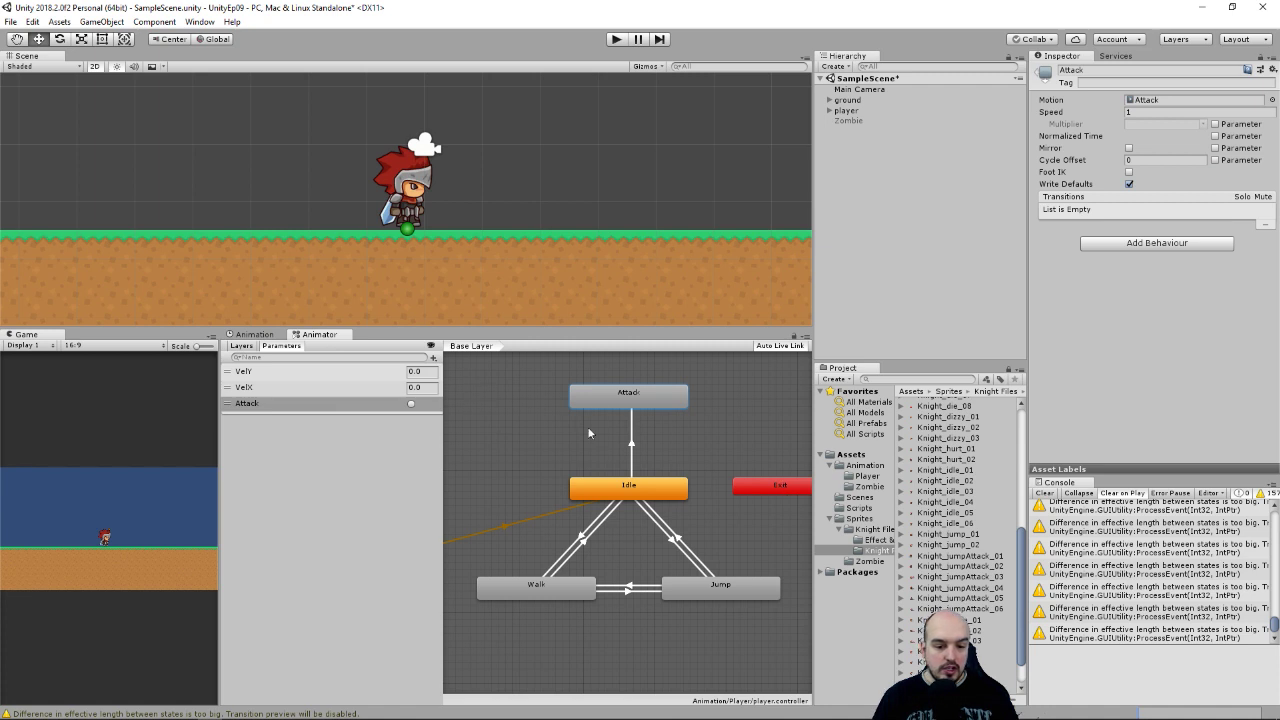
{"action": "left_click_drag", "start_coordinate": [634, 412], "coordinate": [689, 416]}
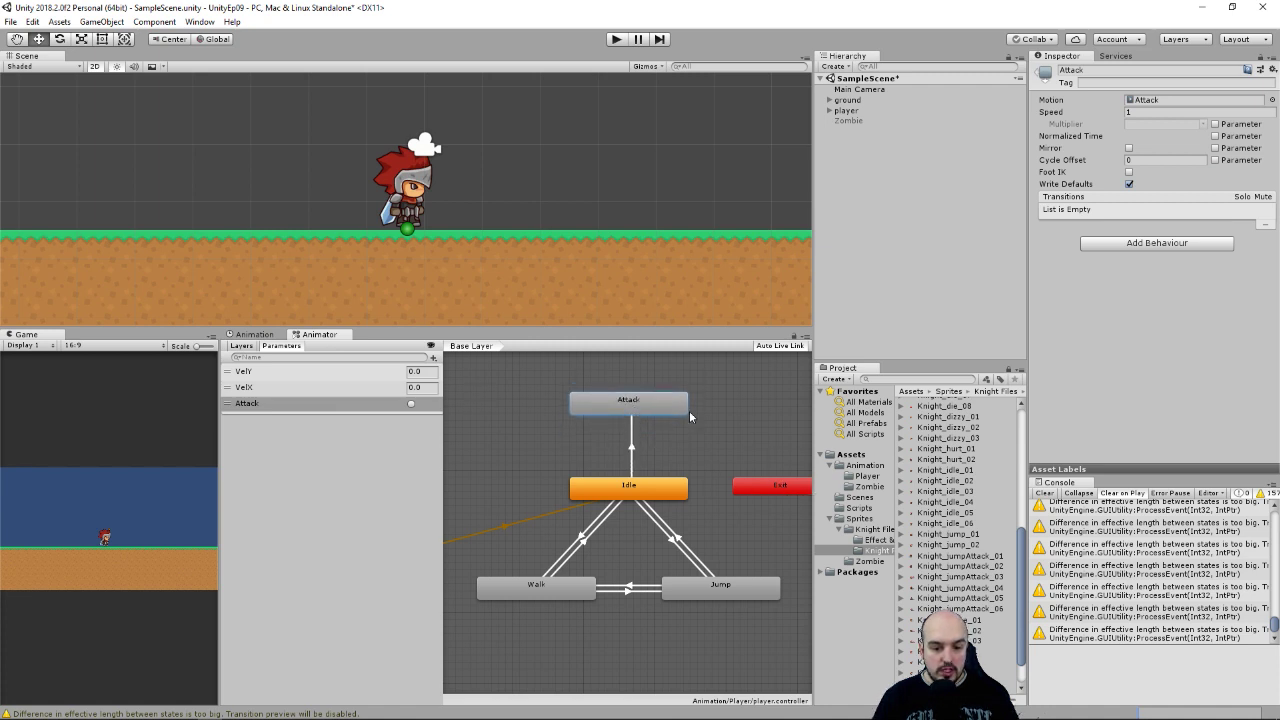
{"action": "right_click", "coordinate": [652, 410]}
{"action": "left_click", "coordinate": [700, 411]}
{"action": "left_click", "coordinate": [763, 489]}
{"action": "left_click_drag", "start_coordinate": [763, 489], "coordinate": [740, 459]}
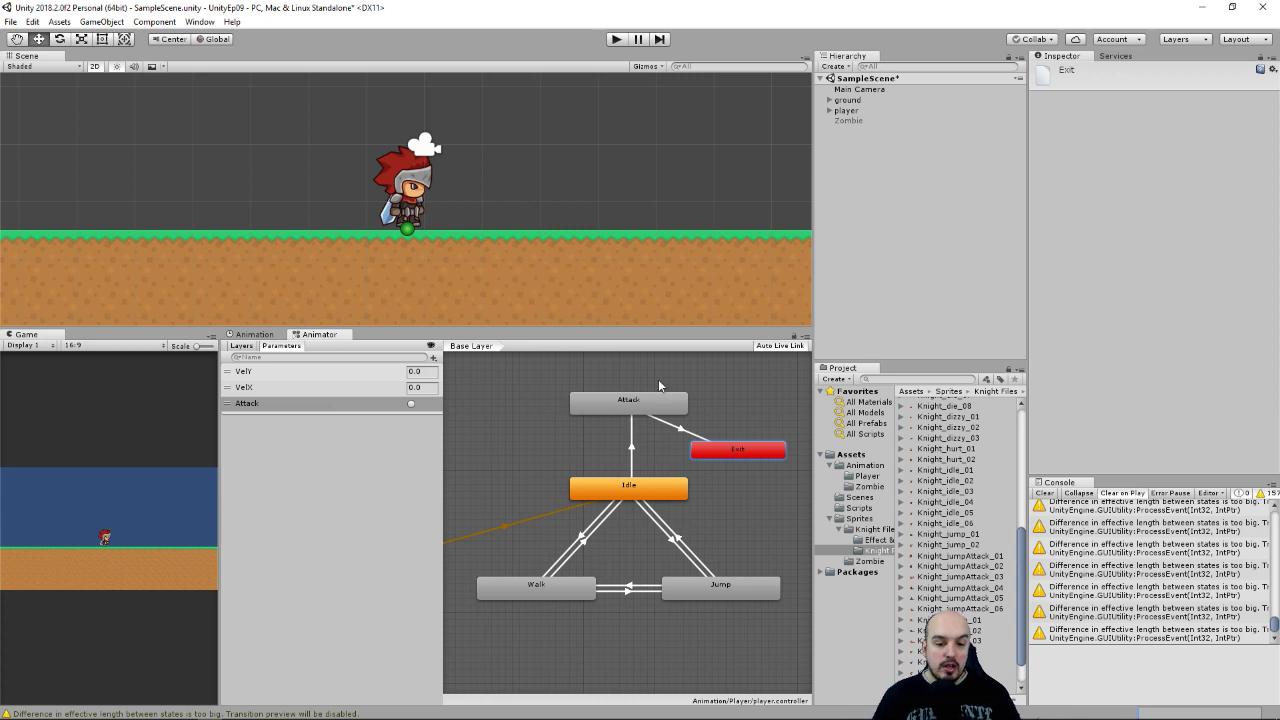
Step: Set the Attack→Exit transition's Exit Time to 0.25 and clear the Console
{"action": "left_click", "coordinate": [679, 430]}
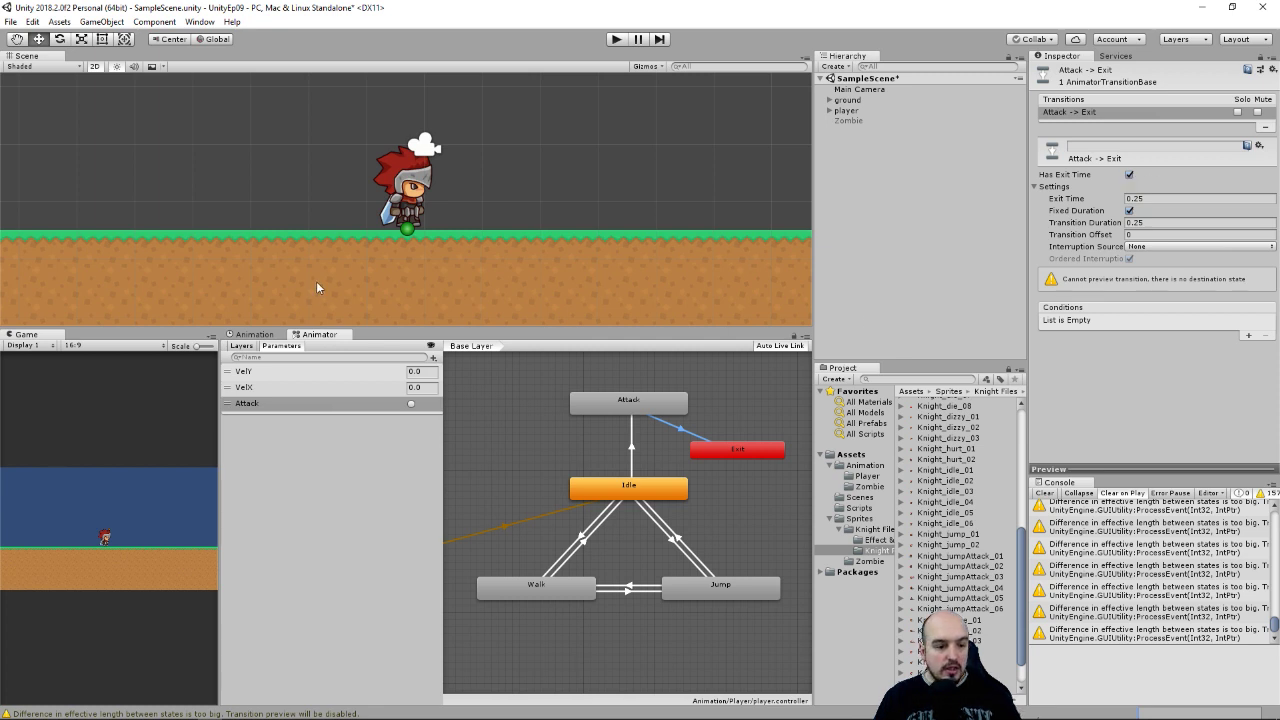
{"action": "left_click", "coordinate": [1135, 198]}
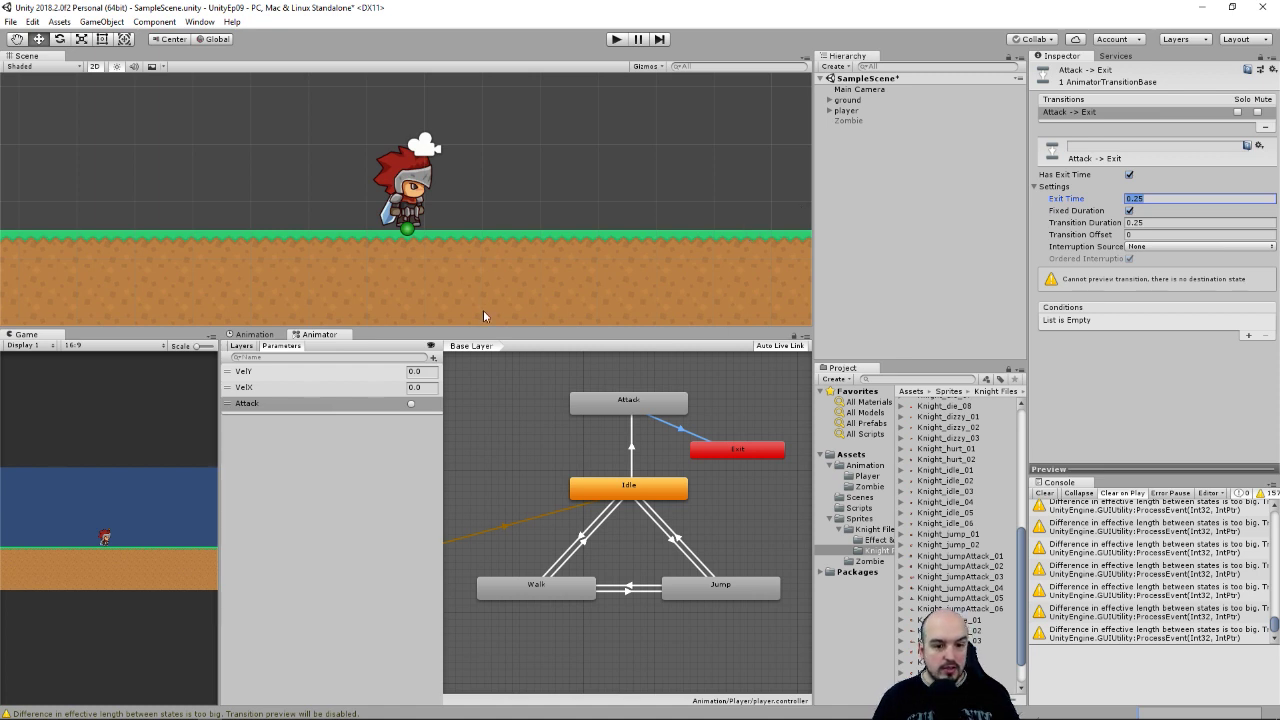
{"action": "left_click", "coordinate": [1044, 493]}
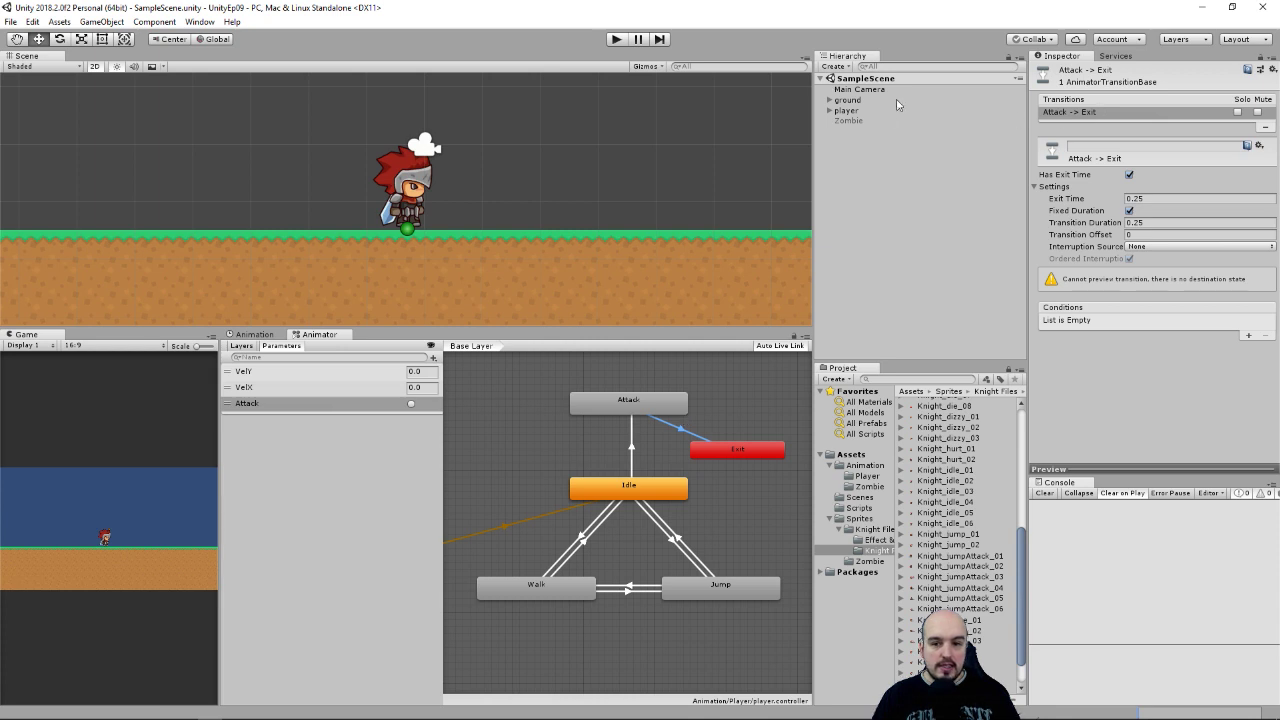
Step: Select player and choose Edit Script from the Player (Script) gear menu
{"action": "left_click", "coordinate": [846, 110]}
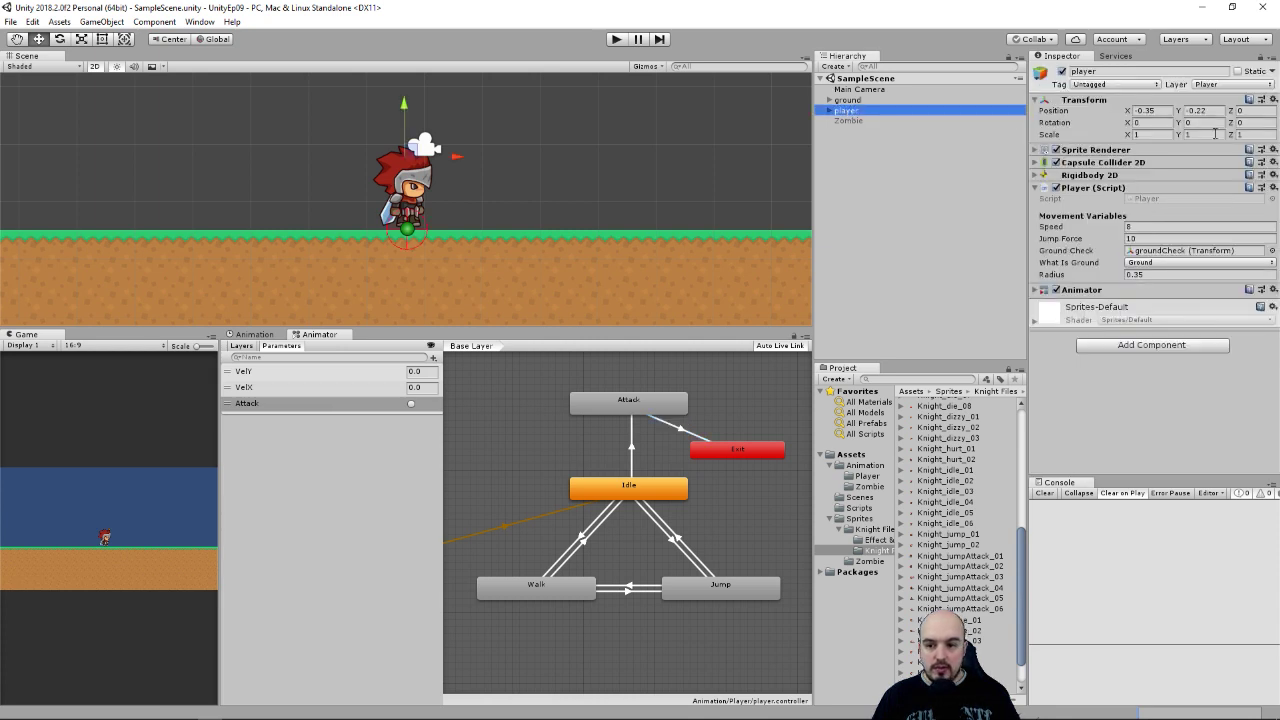
{"action": "left_click", "coordinate": [1272, 188]}
{"action": "left_click", "coordinate": [1200, 314]}
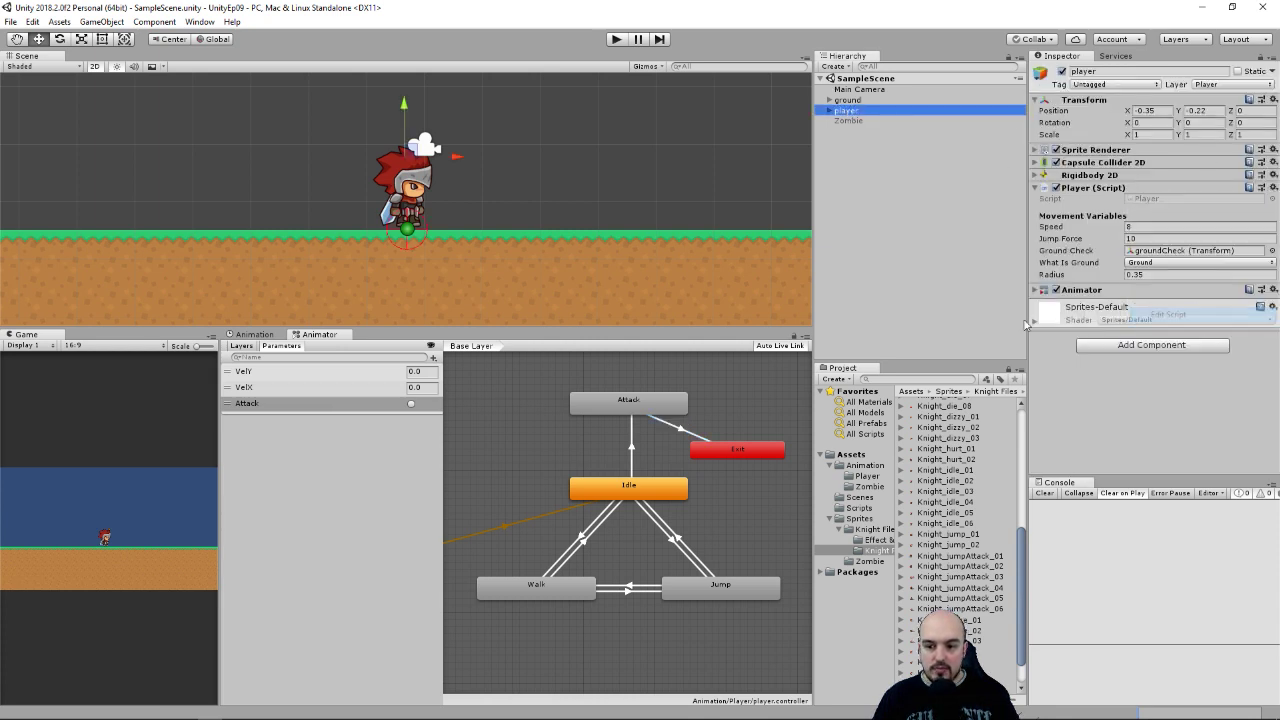
Step: Bring Player.cs forward in MonoDevelop and place the caret on empty line 49
{"action": "mouse_move", "coordinate": [335, 715]}
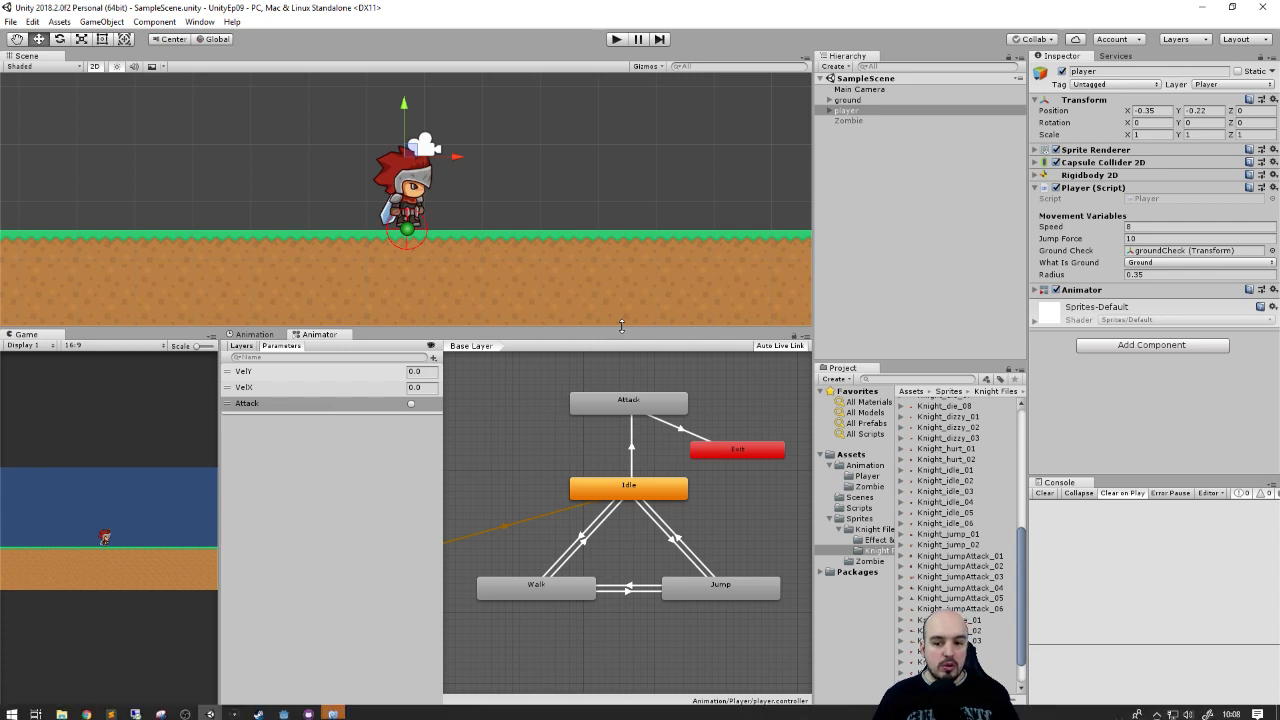
{"action": "left_click", "coordinate": [335, 710]}
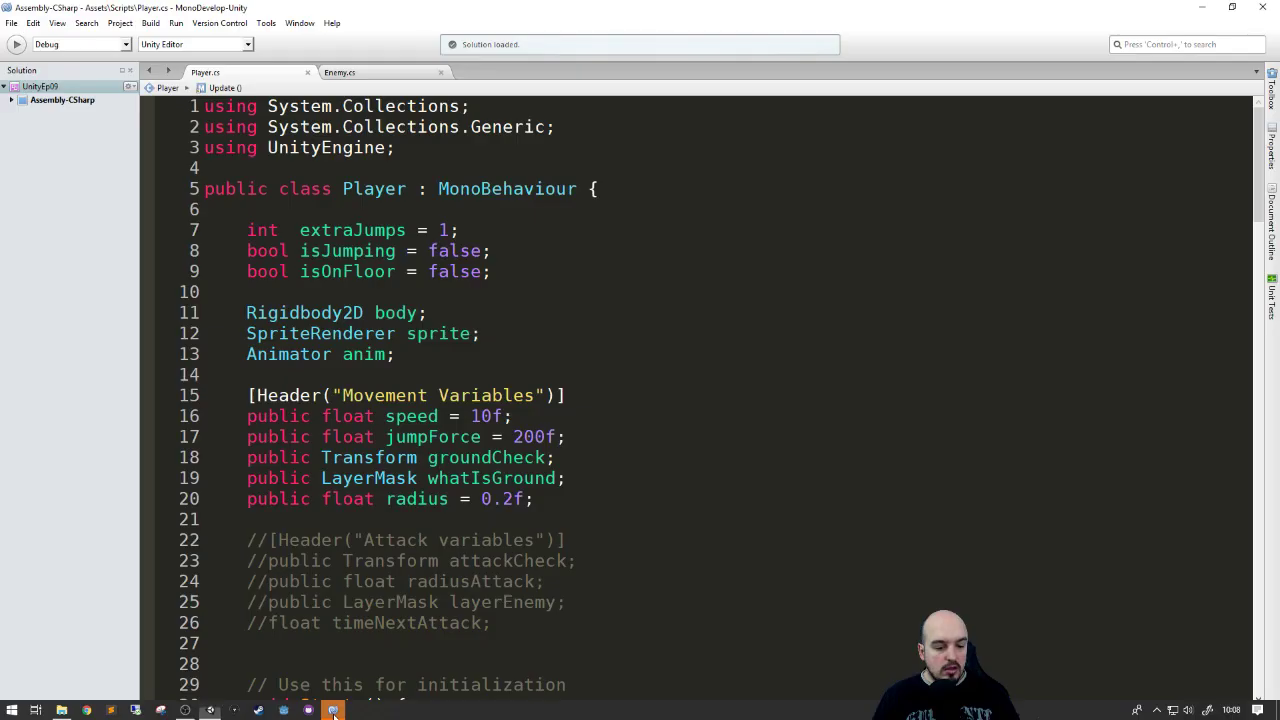
{"action": "scroll", "coordinate": [686, 347], "scroll_direction": "down", "scroll_amount": 3}
{"action": "scroll", "coordinate": [686, 347], "scroll_direction": "down", "scroll_amount": 3}
{"action": "scroll", "coordinate": [686, 347], "scroll_direction": "down", "scroll_amount": 4}
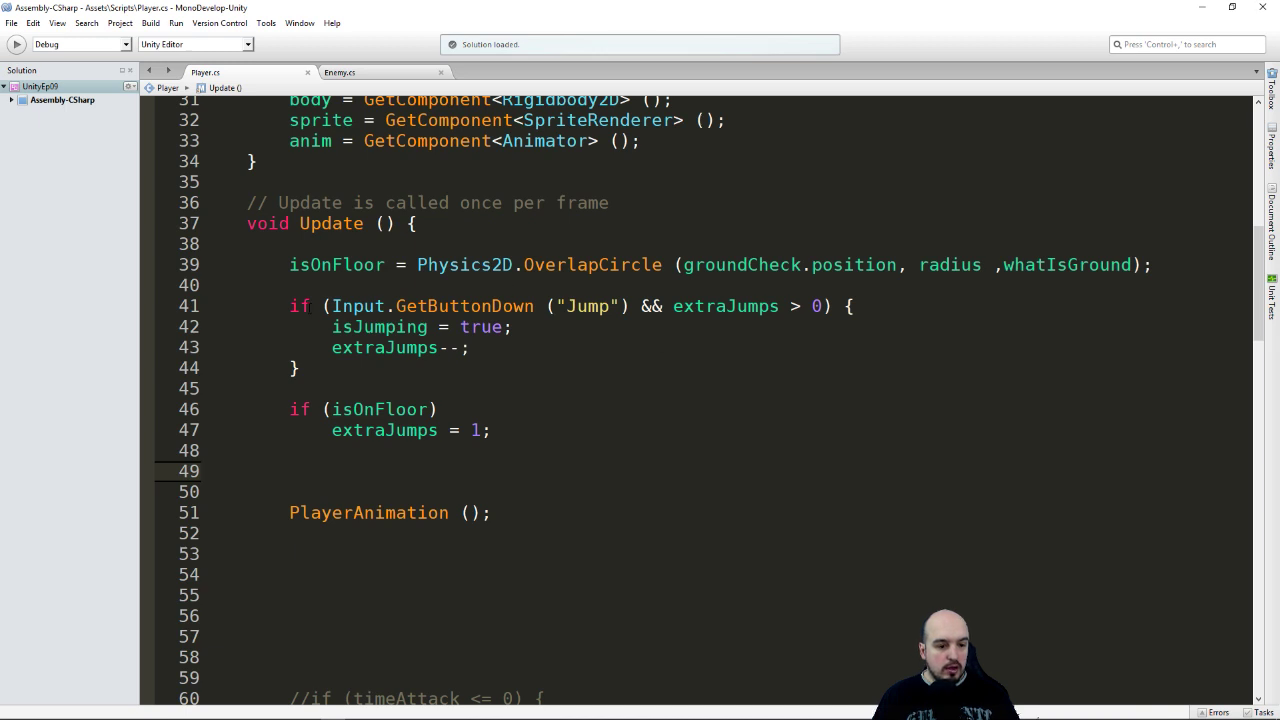
{"action": "left_click_drag", "start_coordinate": [289, 306], "coordinate": [854, 306]}
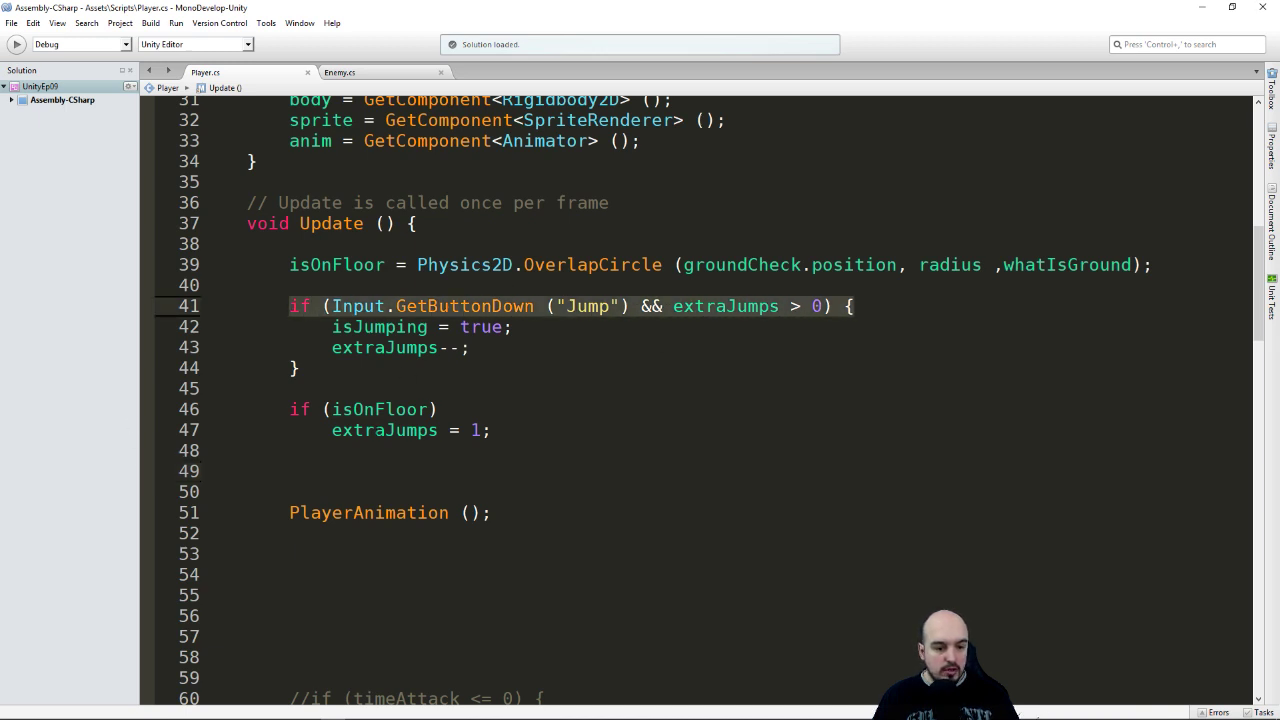
{"action": "left_click", "coordinate": [368, 466]}
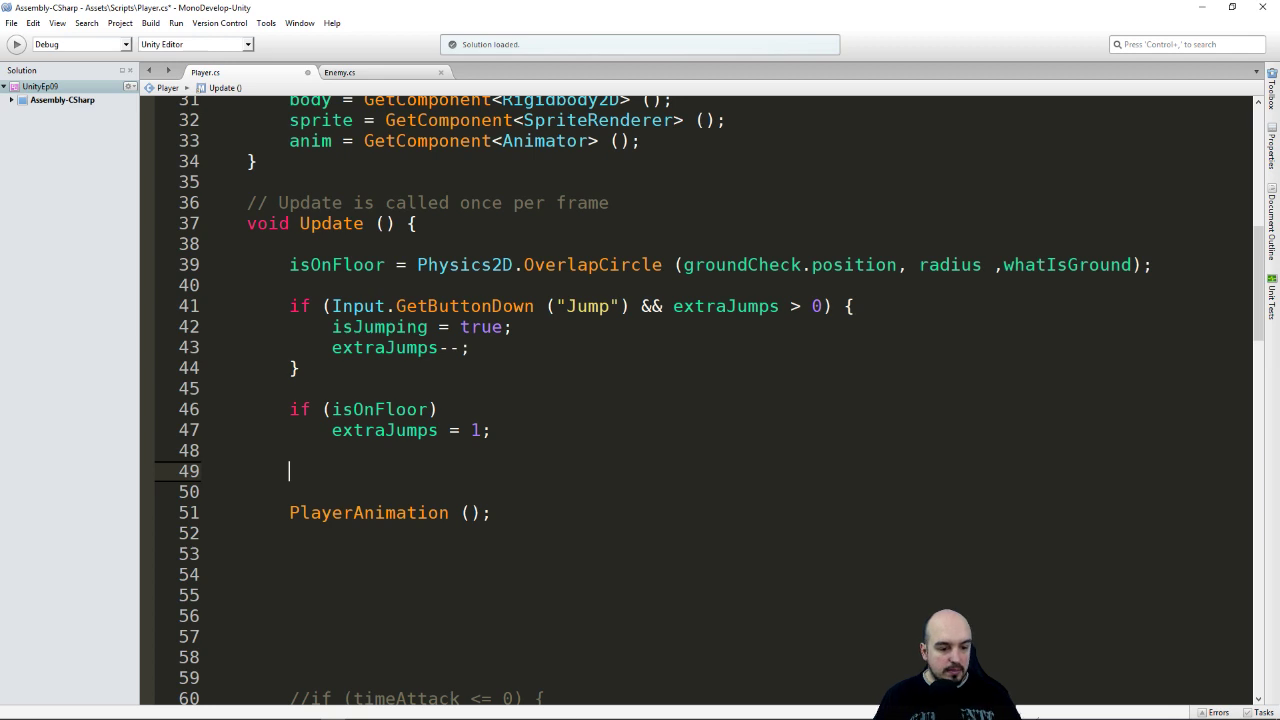
Step: Write an empty if (Input.GetButtonDown("Fire1")) { } block using GetButtonDown autocomplete
{"action": "type", "text": "if ("}
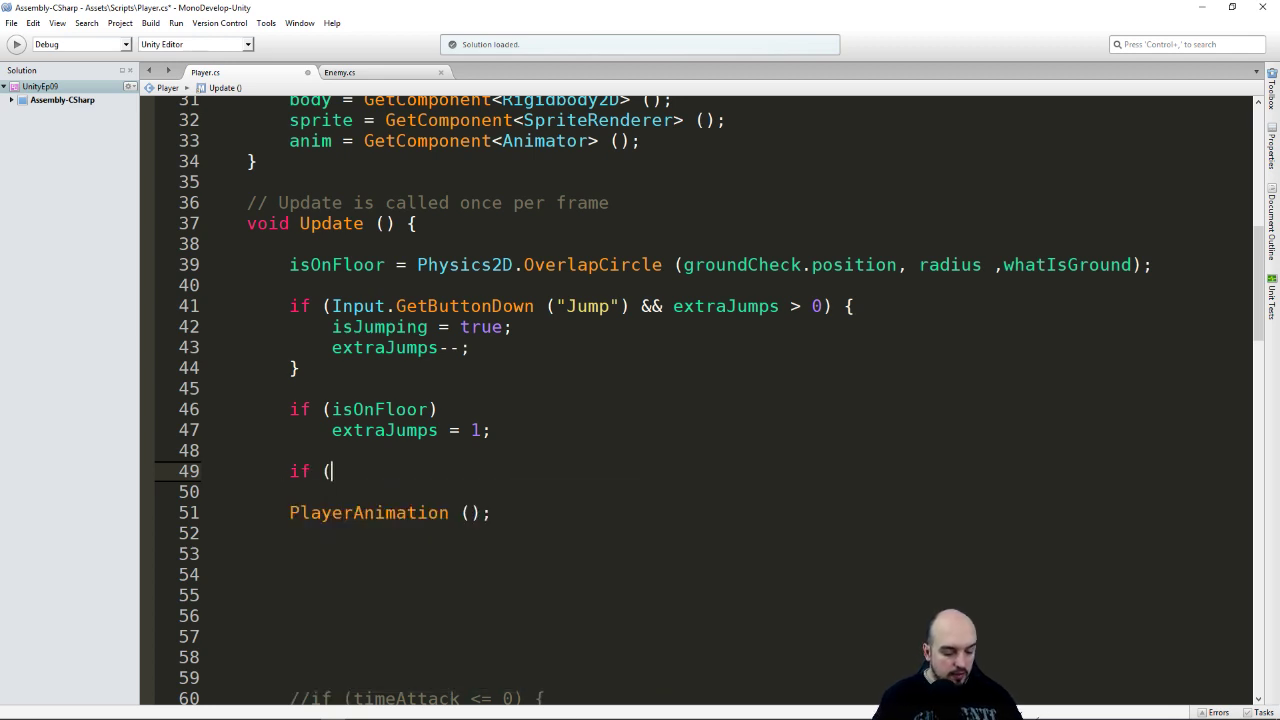
{"action": "type", "text": "Input.Ge"}
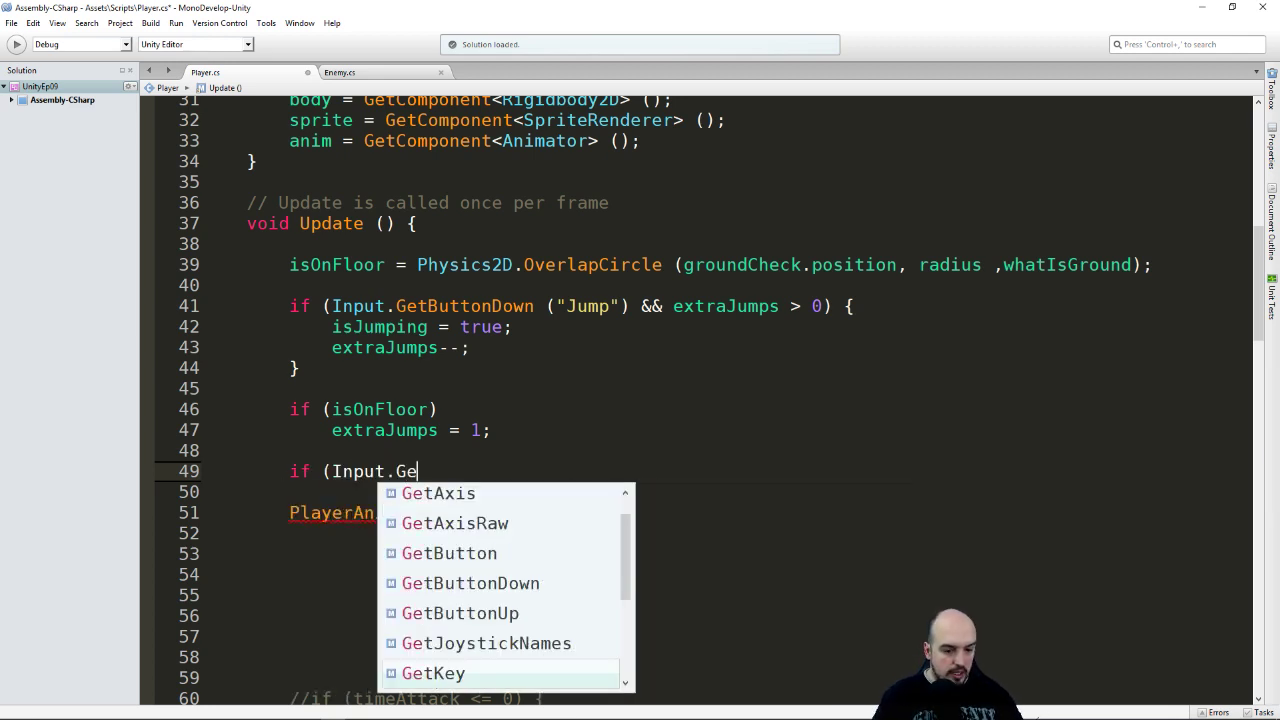
{"action": "type", "text": "t"}
{"action": "key", "text": "Return"}
{"action": "type", "text": "(\""}
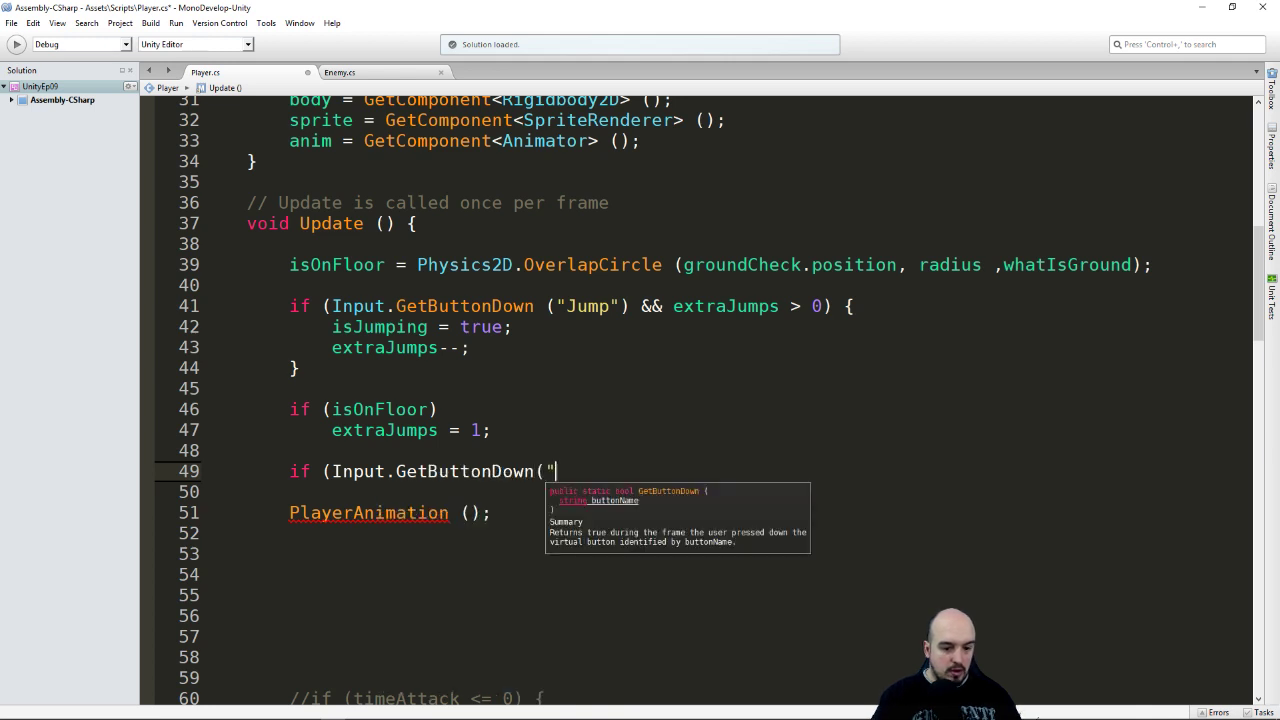
{"action": "key", "text": "Right"}
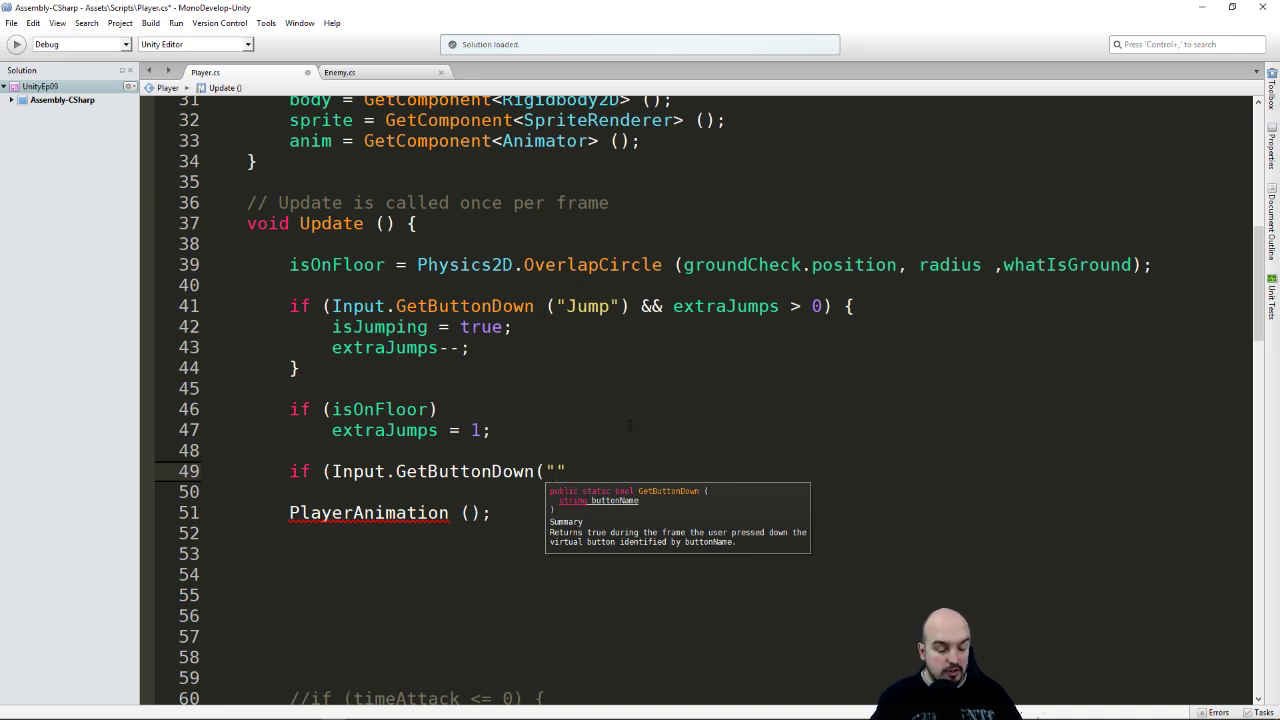
{"action": "type", "text": "Fi"}
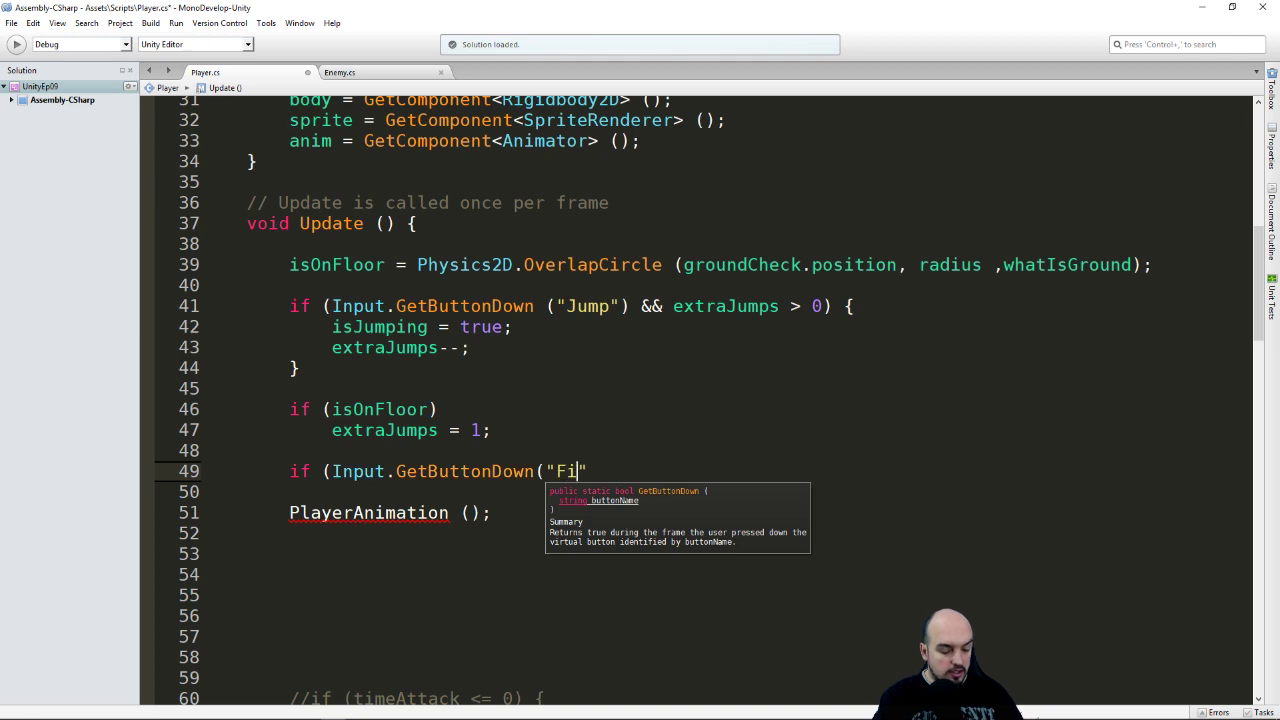
{"action": "type", "text": "re"}
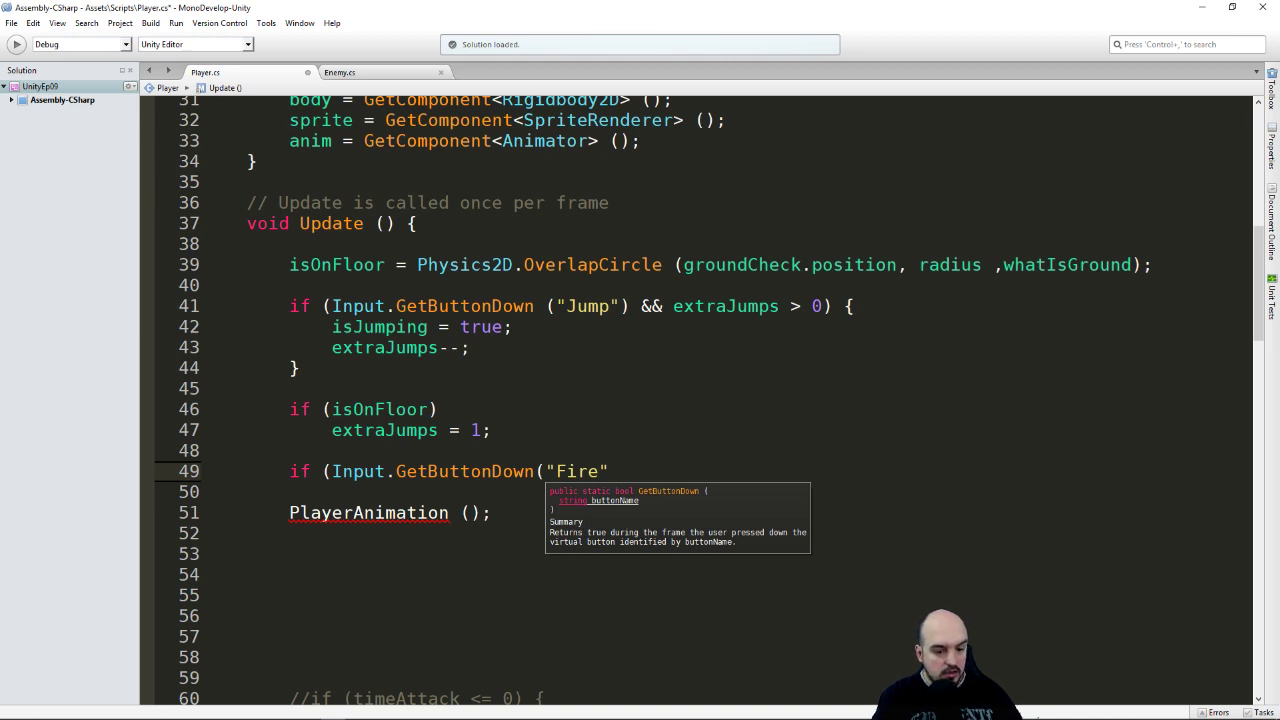
{"action": "type", "text": "1\""}
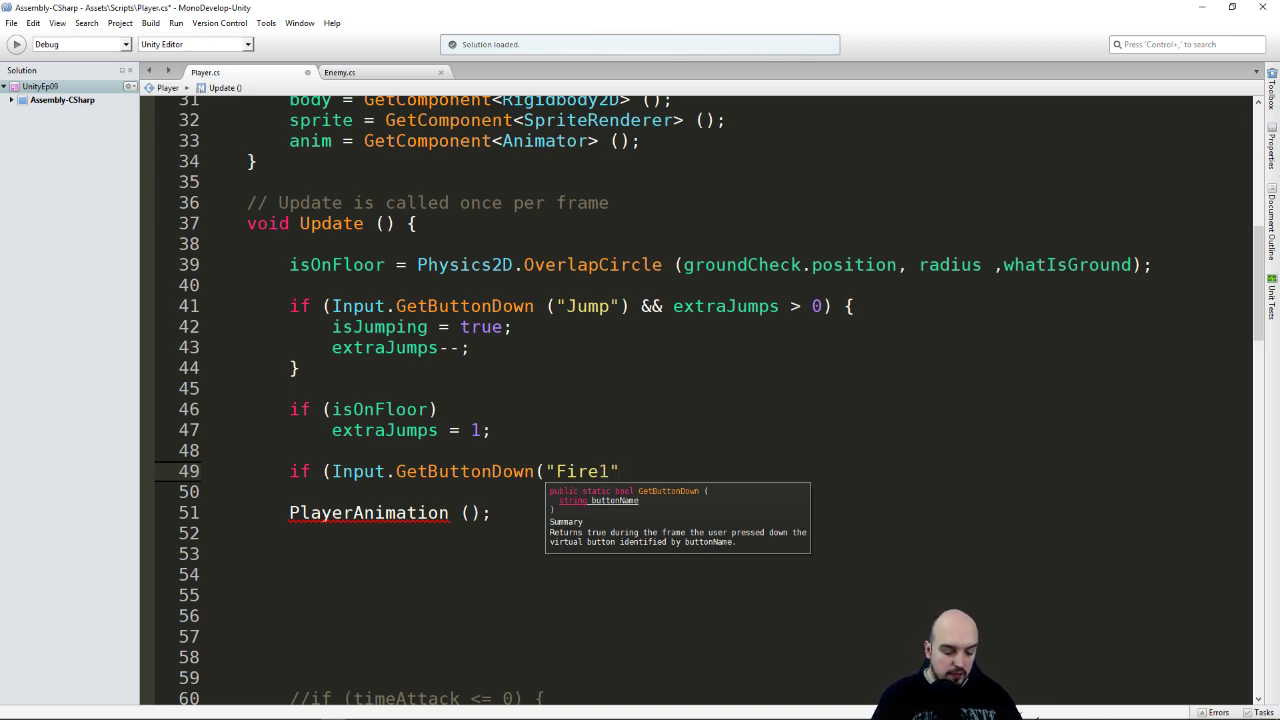
{"action": "type", "text": "))"}
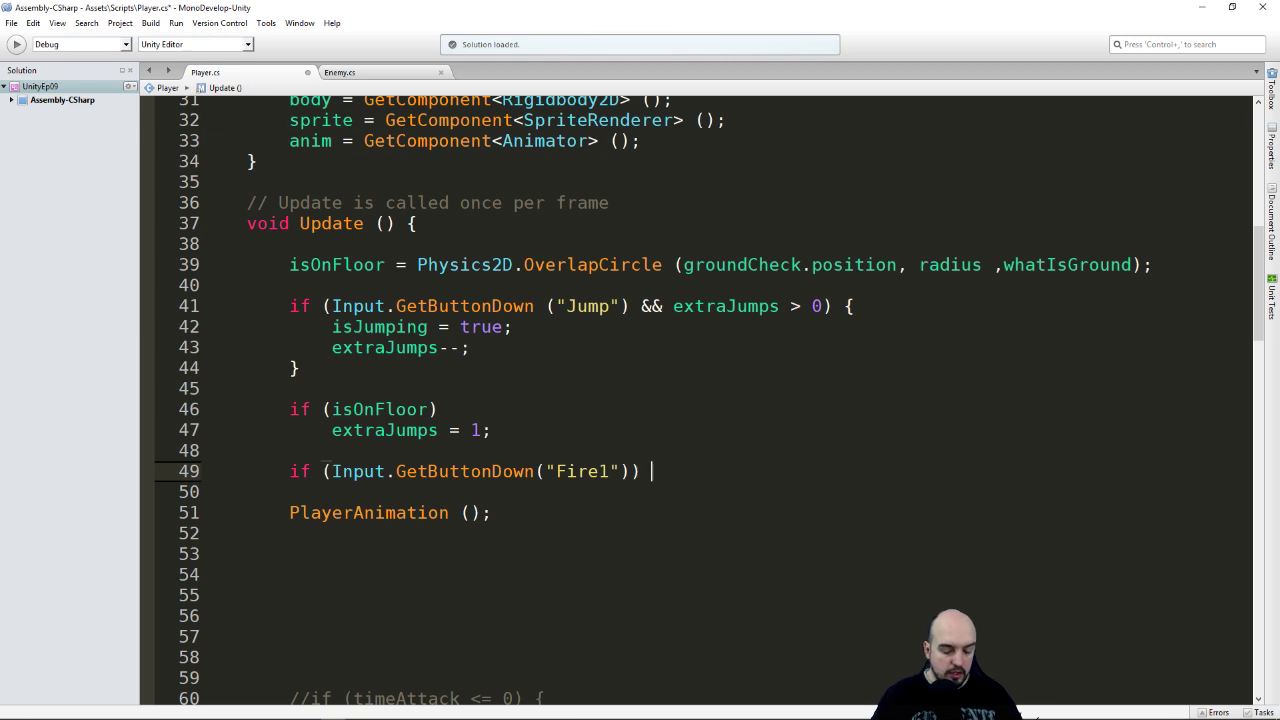
{"action": "type", "text": "{"}
{"action": "key", "text": "Return"}
{"action": "key", "text": "Return"}
{"action": "type", "text": "?"}
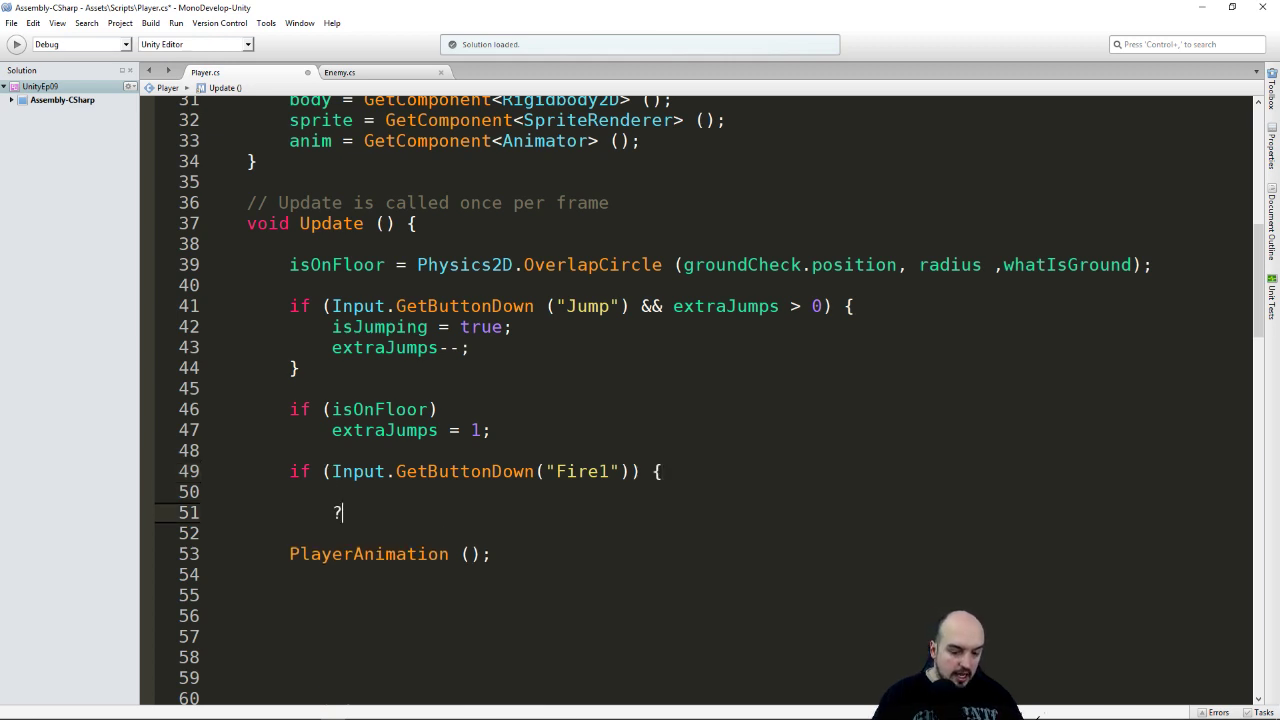
{"action": "key", "text": "BackSpace"}
{"action": "type", "text": "}"}
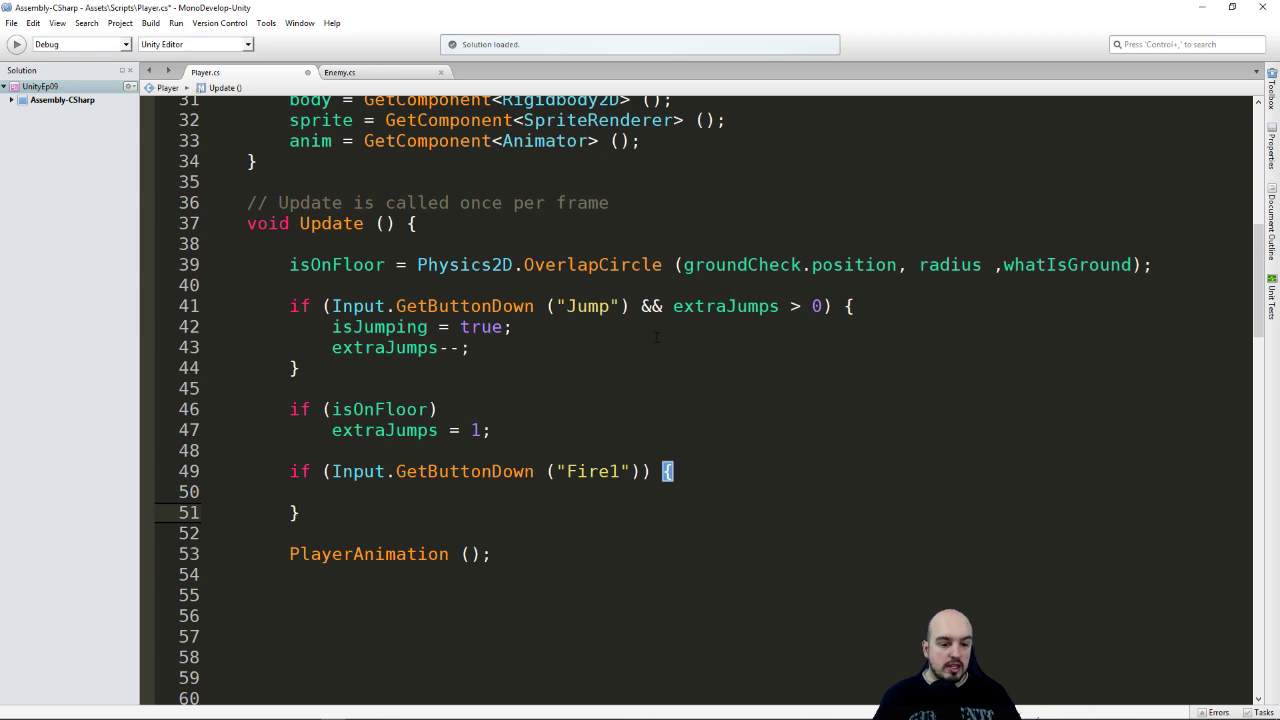
{"action": "scroll", "coordinate": [656, 338], "scroll_direction": "down", "scroll_amount": 5}
{"action": "scroll", "coordinate": [741, 413], "scroll_direction": "down", "scroll_amount": 12}
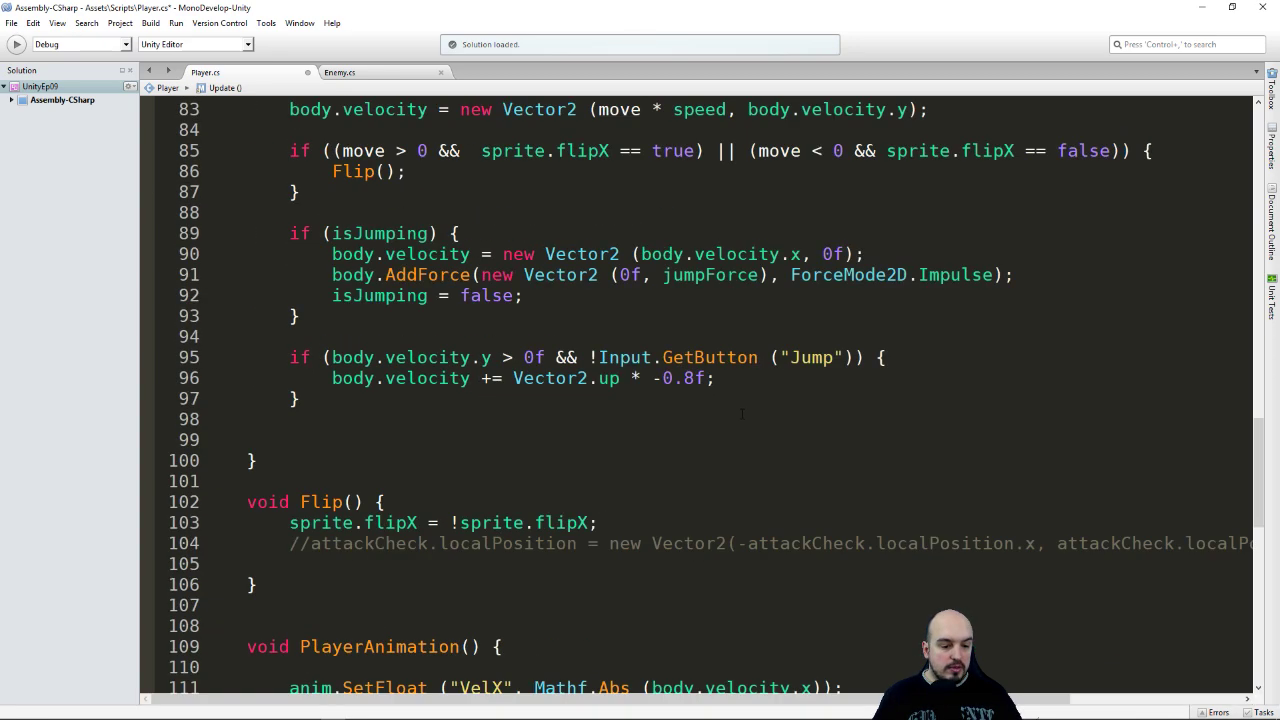
{"action": "scroll", "coordinate": [741, 413], "scroll_direction": "down", "scroll_amount": 3}
{"action": "scroll", "coordinate": [628, 447], "scroll_direction": "up", "scroll_amount": 1}
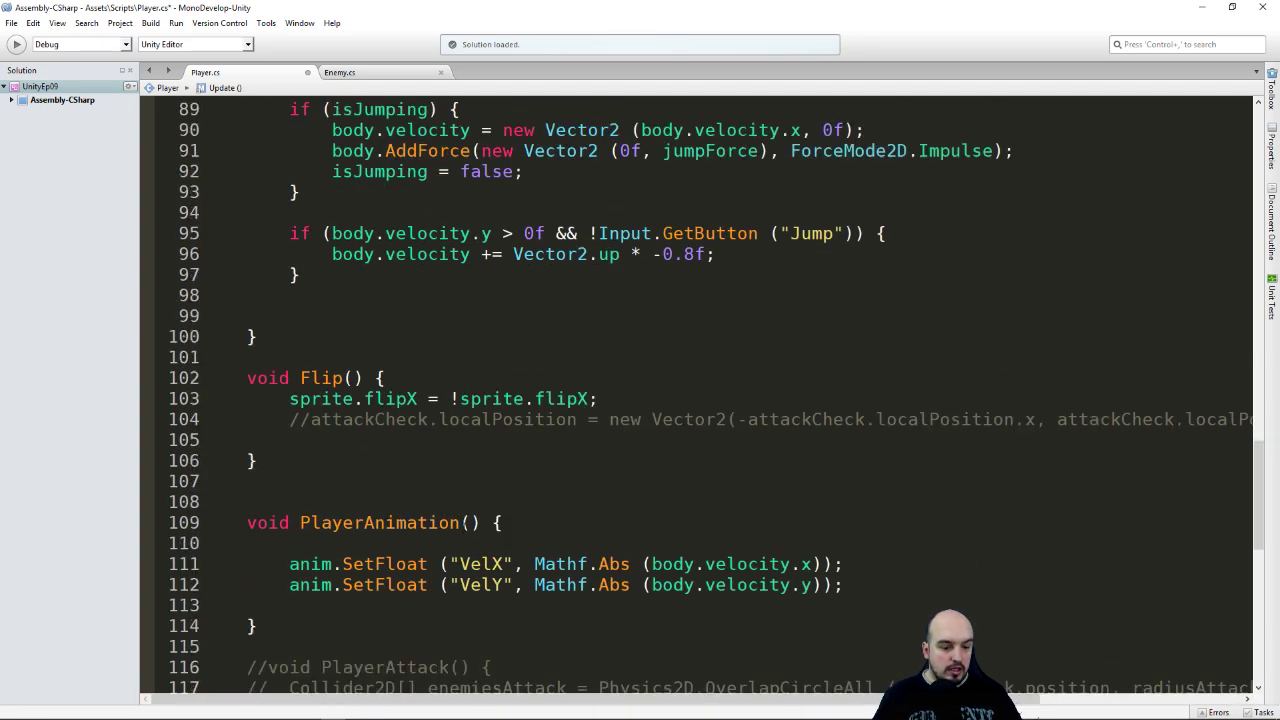
{"action": "left_click", "coordinate": [295, 564]}
{"action": "left_click", "coordinate": [376, 564]}
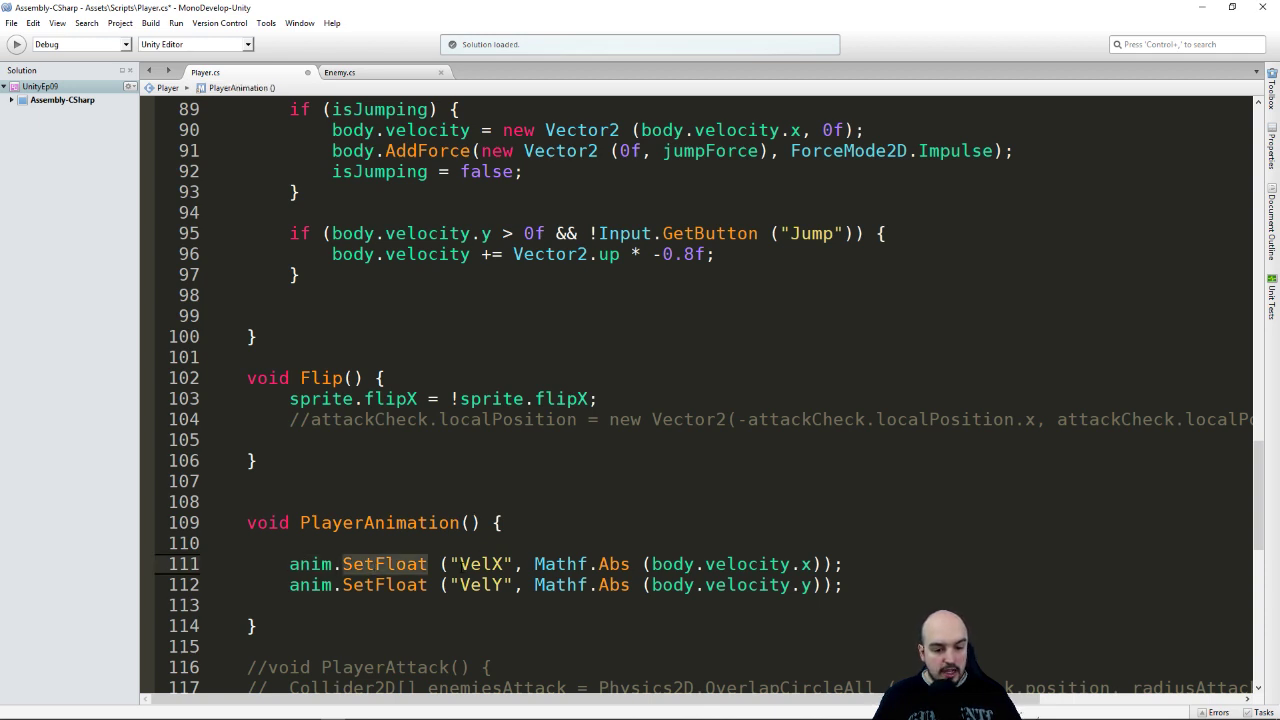
{"action": "left_click", "coordinate": [481, 564]}
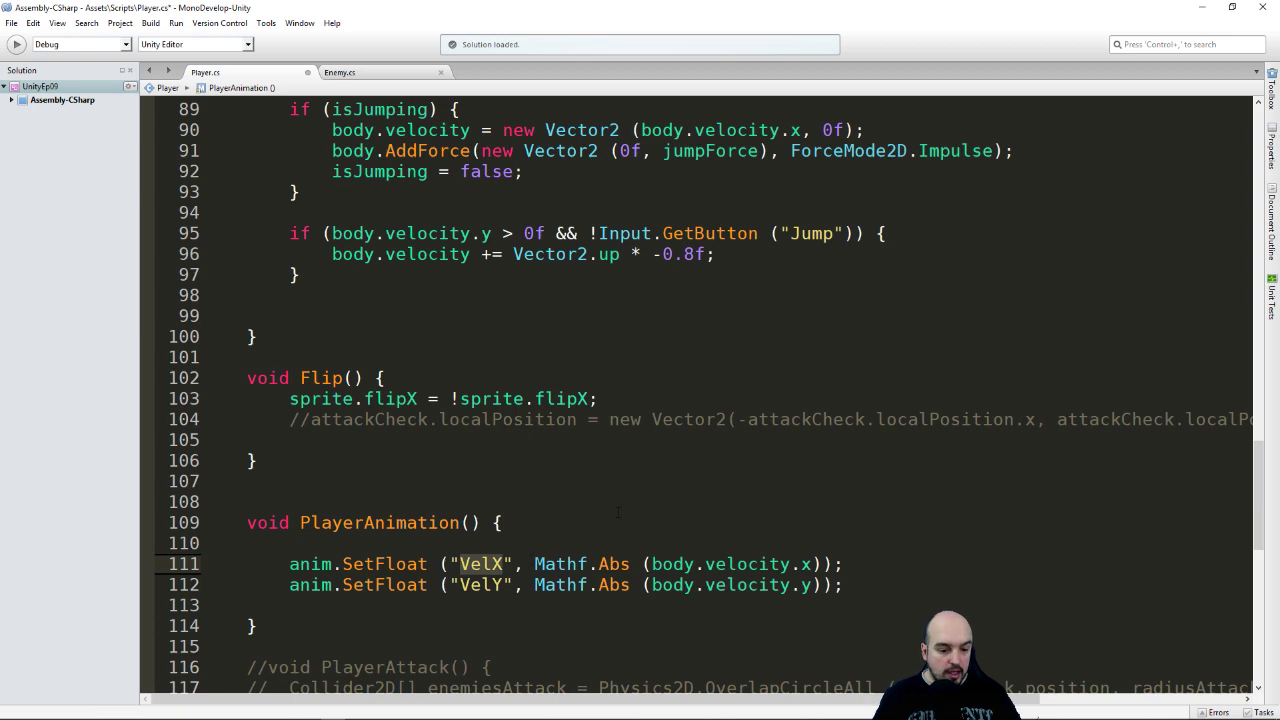
{"action": "left_click", "coordinate": [310, 564]}
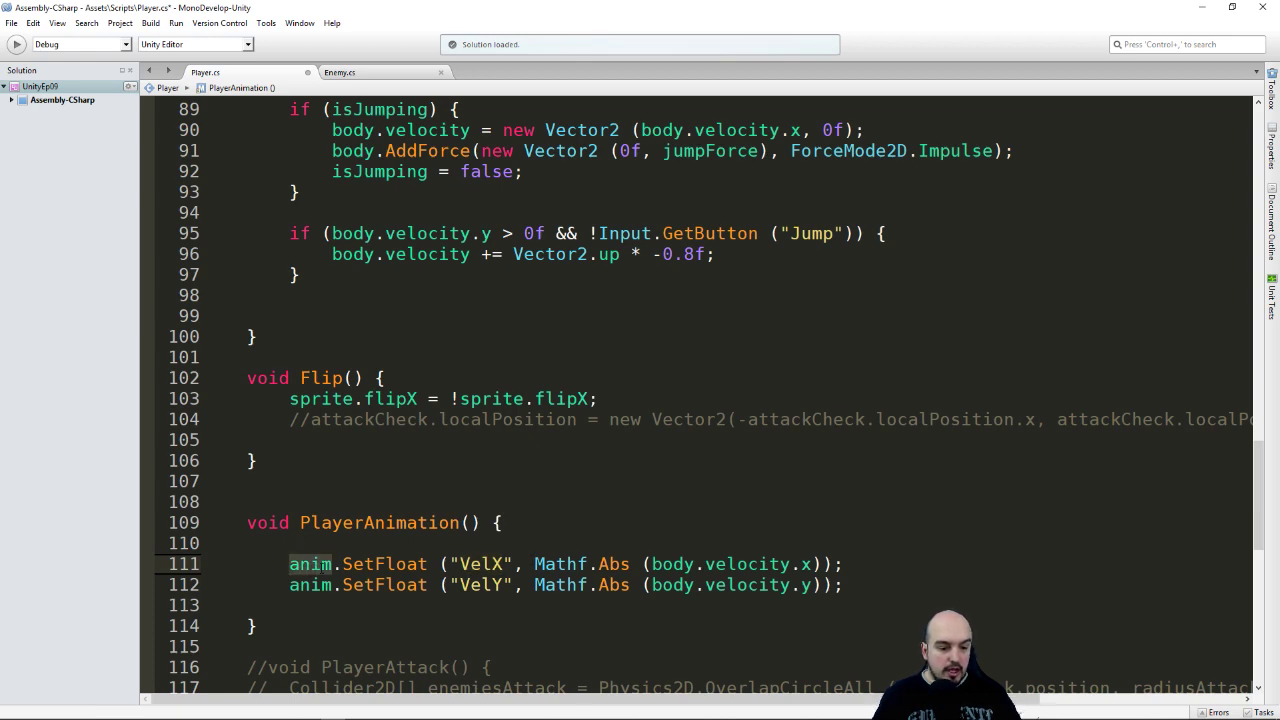
{"action": "scroll", "coordinate": [576, 483], "scroll_direction": "up", "scroll_amount": 5}
{"action": "scroll", "coordinate": [576, 483], "scroll_direction": "up", "scroll_amount": 10}
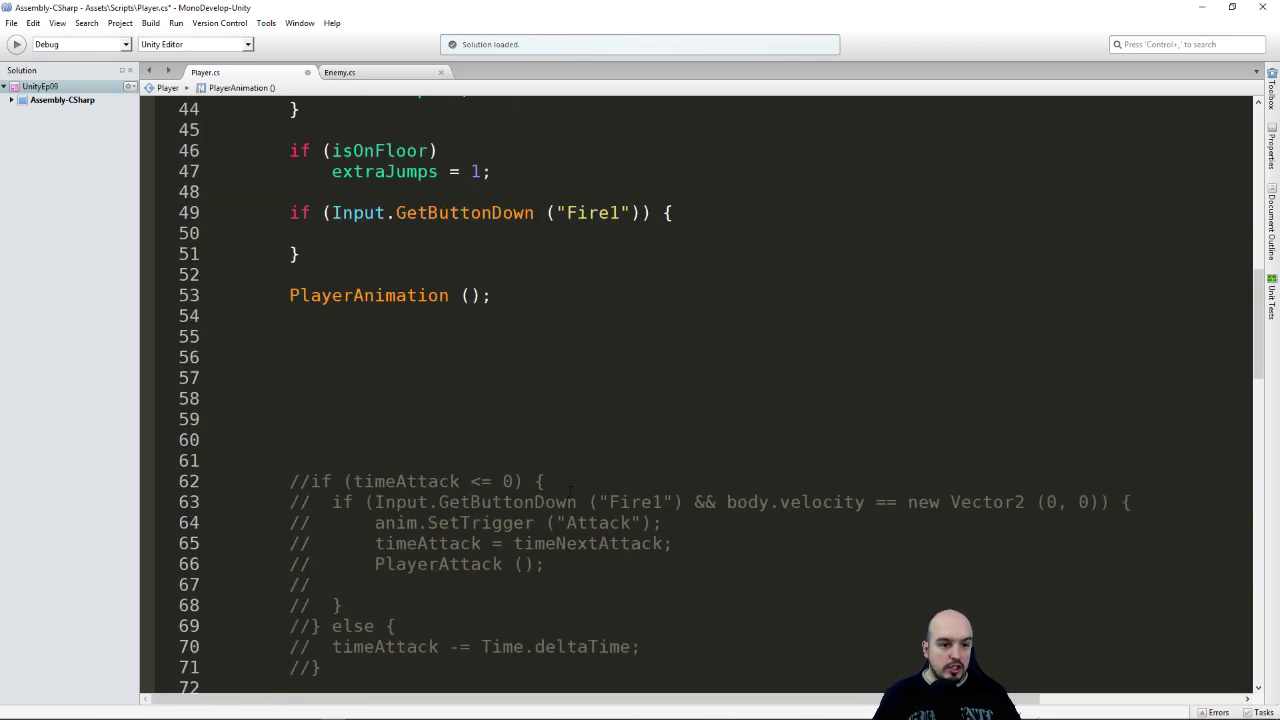
{"action": "scroll", "coordinate": [576, 483], "scroll_direction": "up", "scroll_amount": 6}
{"action": "scroll", "coordinate": [576, 483], "scroll_direction": "up", "scroll_amount": 5}
{"action": "scroll", "coordinate": [576, 483], "scroll_direction": "up", "scroll_amount": 3}
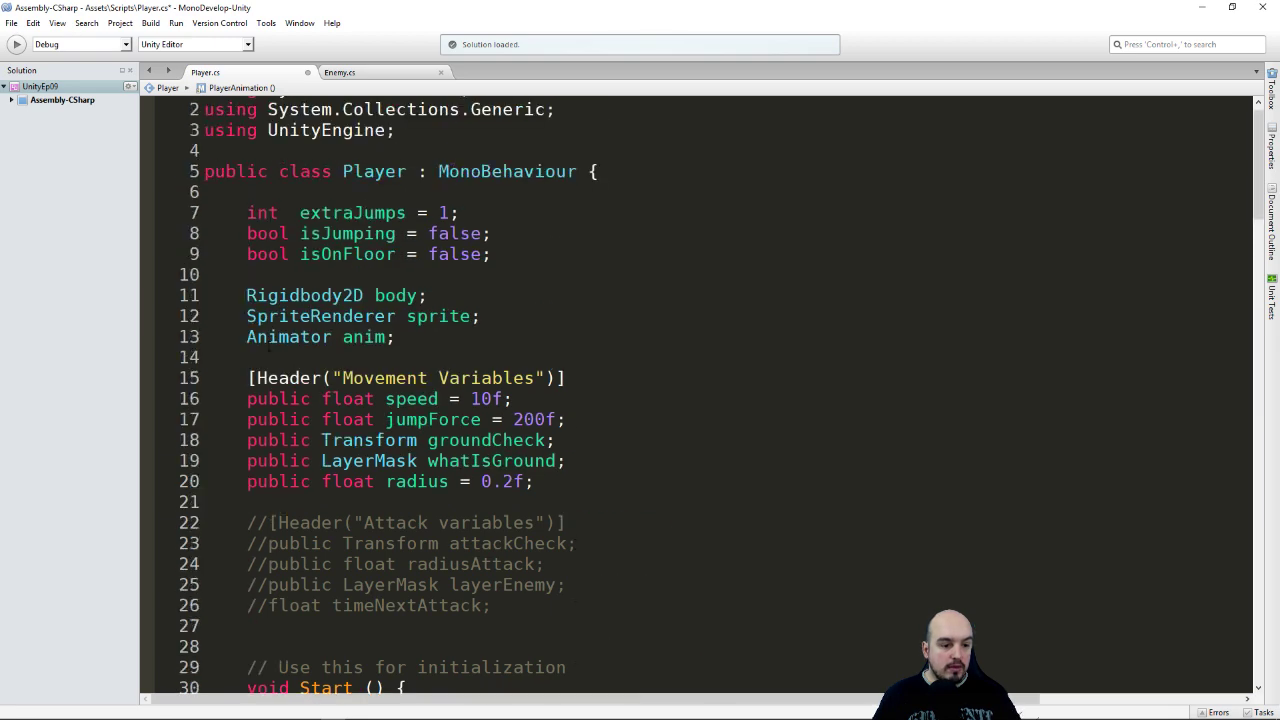
{"action": "left_click_drag", "start_coordinate": [247, 337], "coordinate": [415, 338]}
{"action": "scroll", "coordinate": [458, 347], "scroll_direction": "down", "scroll_amount": 3}
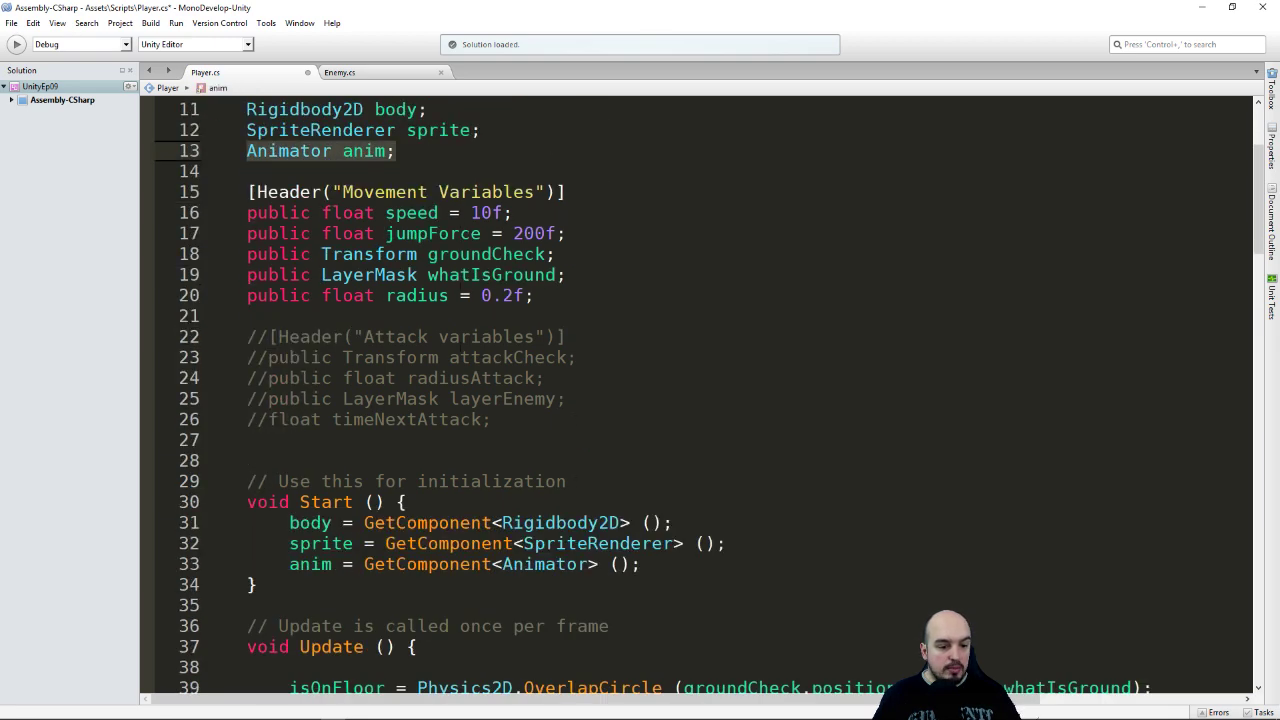
{"action": "scroll", "coordinate": [458, 347], "scroll_direction": "down", "scroll_amount": 1}
{"action": "scroll", "coordinate": [458, 347], "scroll_direction": "down", "scroll_amount": 2}
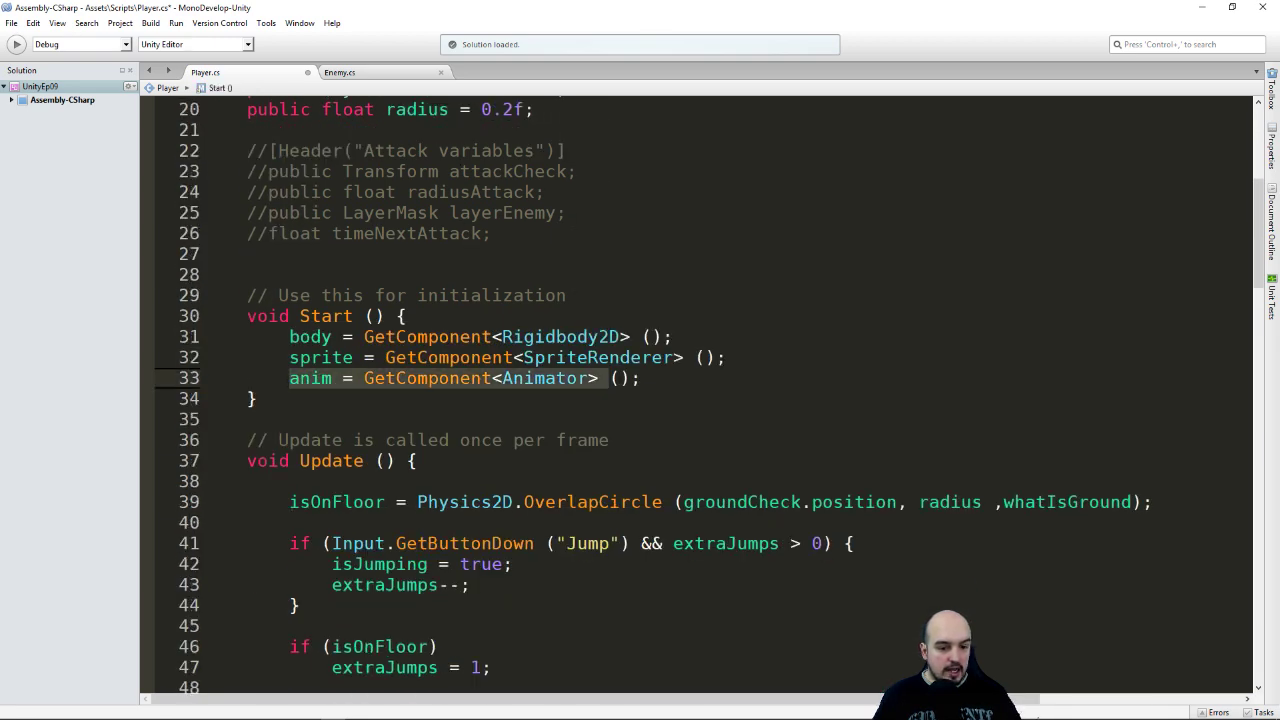
{"action": "left_click_drag", "start_coordinate": [289, 378], "coordinate": [640, 378]}
{"action": "scroll", "coordinate": [769, 320], "scroll_direction": "down", "scroll_amount": 1}
{"action": "scroll", "coordinate": [769, 320], "scroll_direction": "down", "scroll_amount": 1}
{"action": "scroll", "coordinate": [769, 320], "scroll_direction": "down", "scroll_amount": 2}
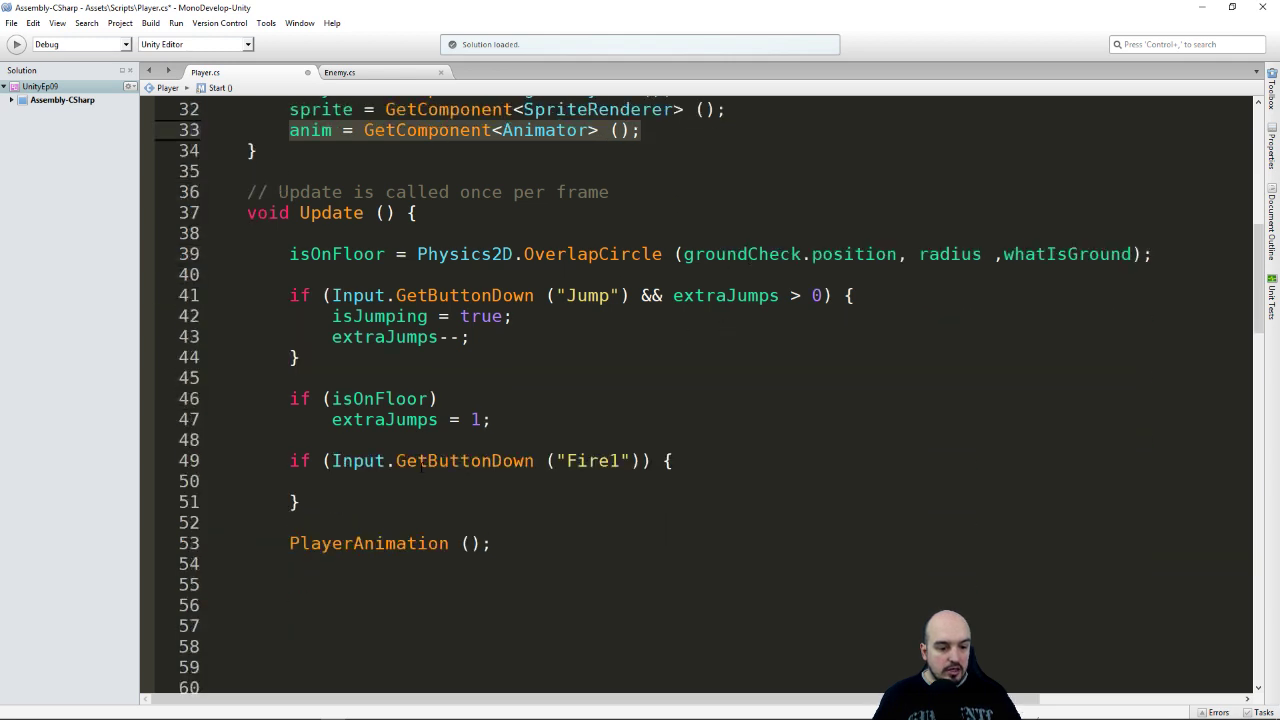
Step: Add anim.SetTrigger ("Attack"); inside the Fire1 block of Player.cs and save the script
{"action": "left_click", "coordinate": [402, 487]}
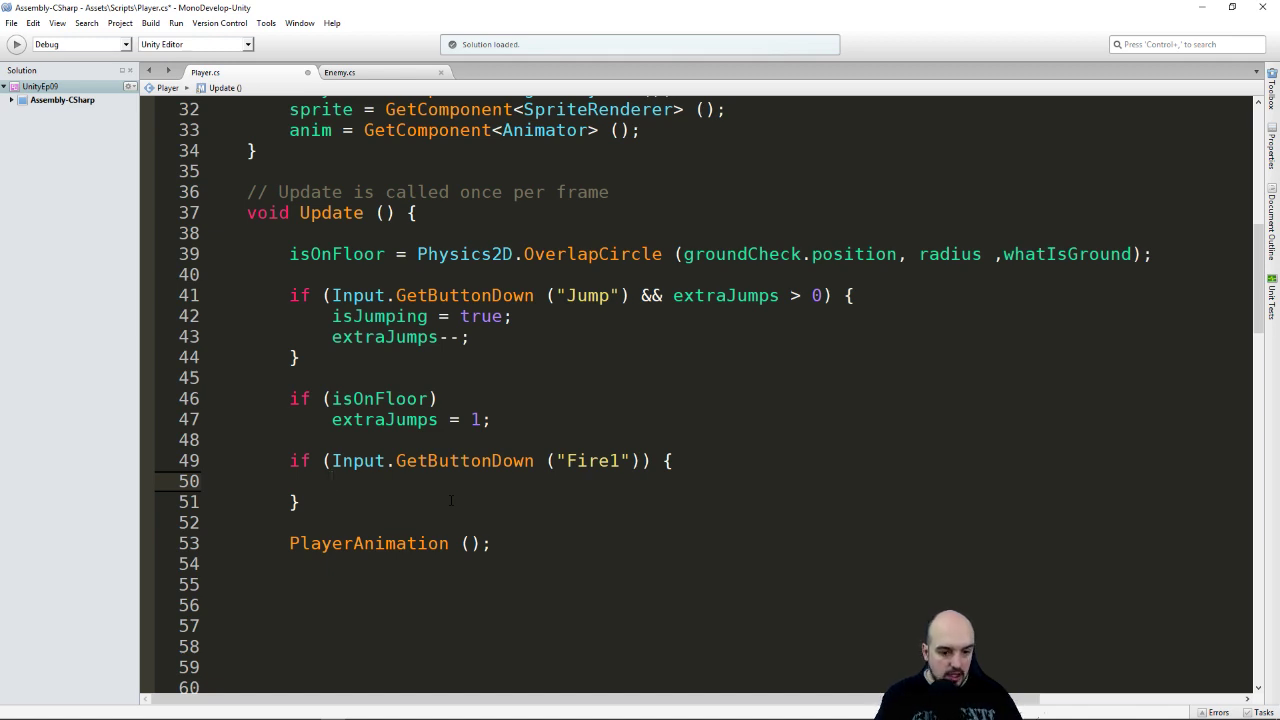
{"action": "type", "text": "anim"}
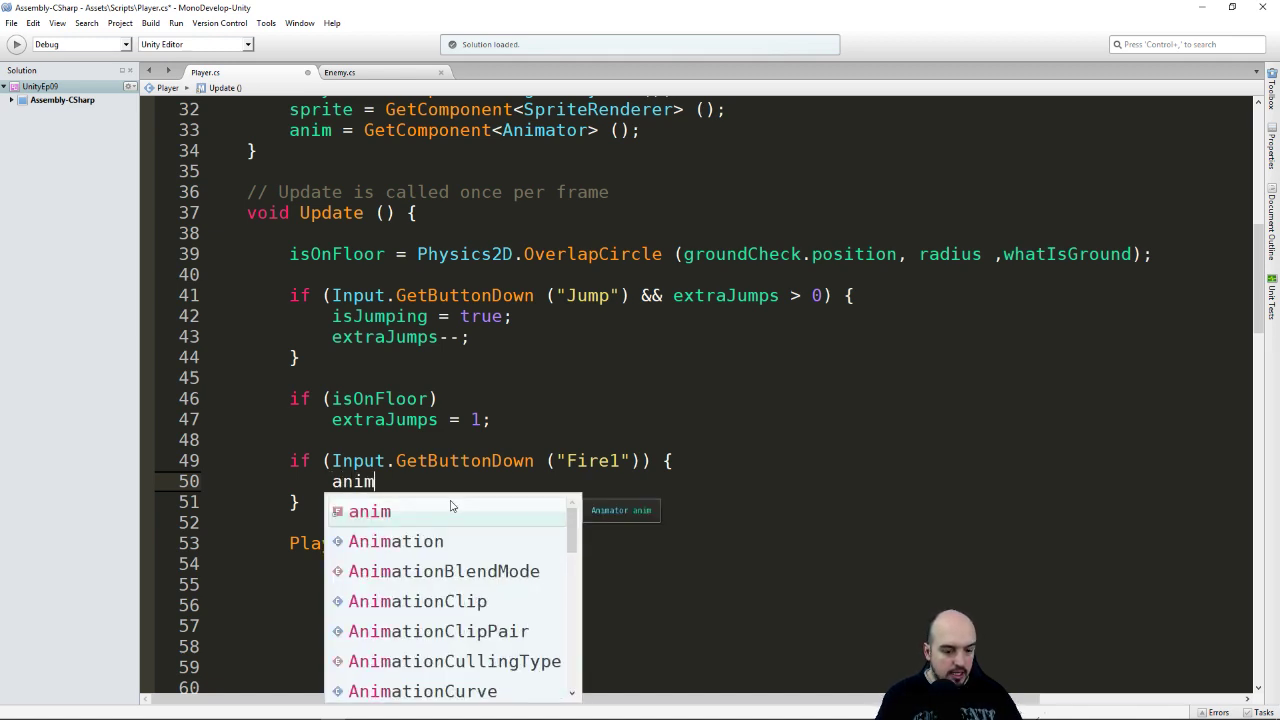
{"action": "type", "text": "."}
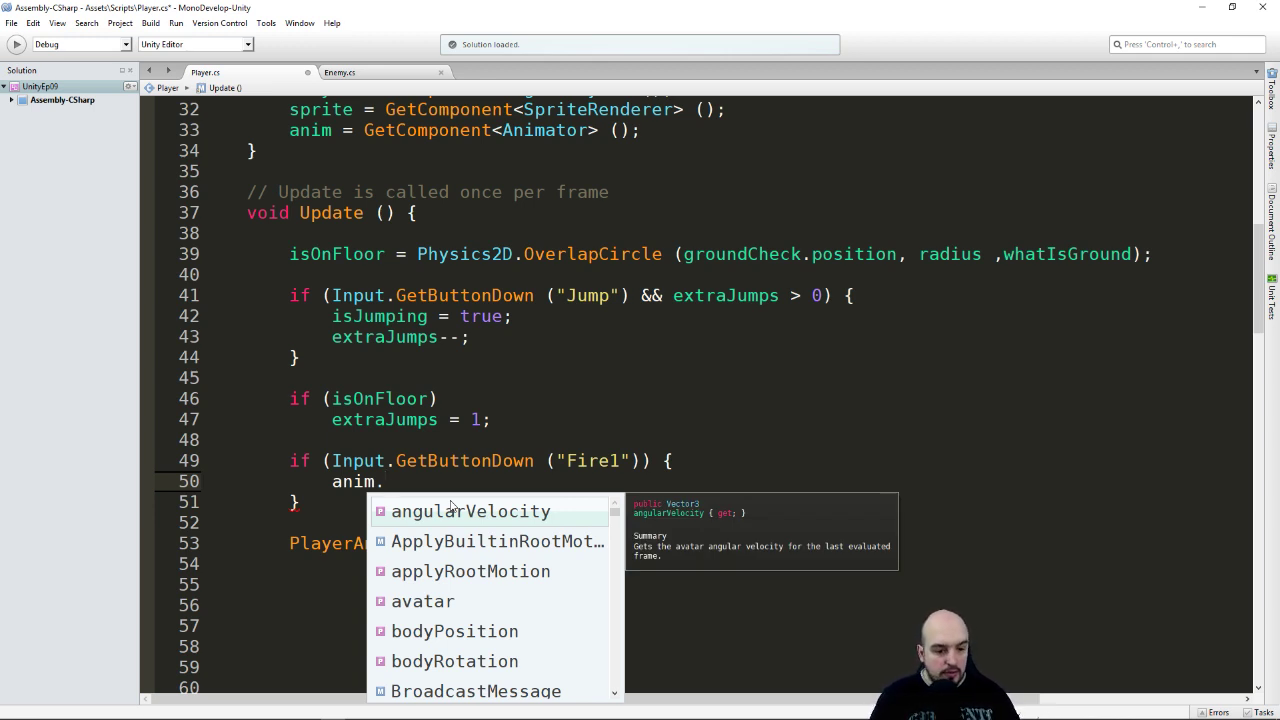
{"action": "type", "text": "Se"}
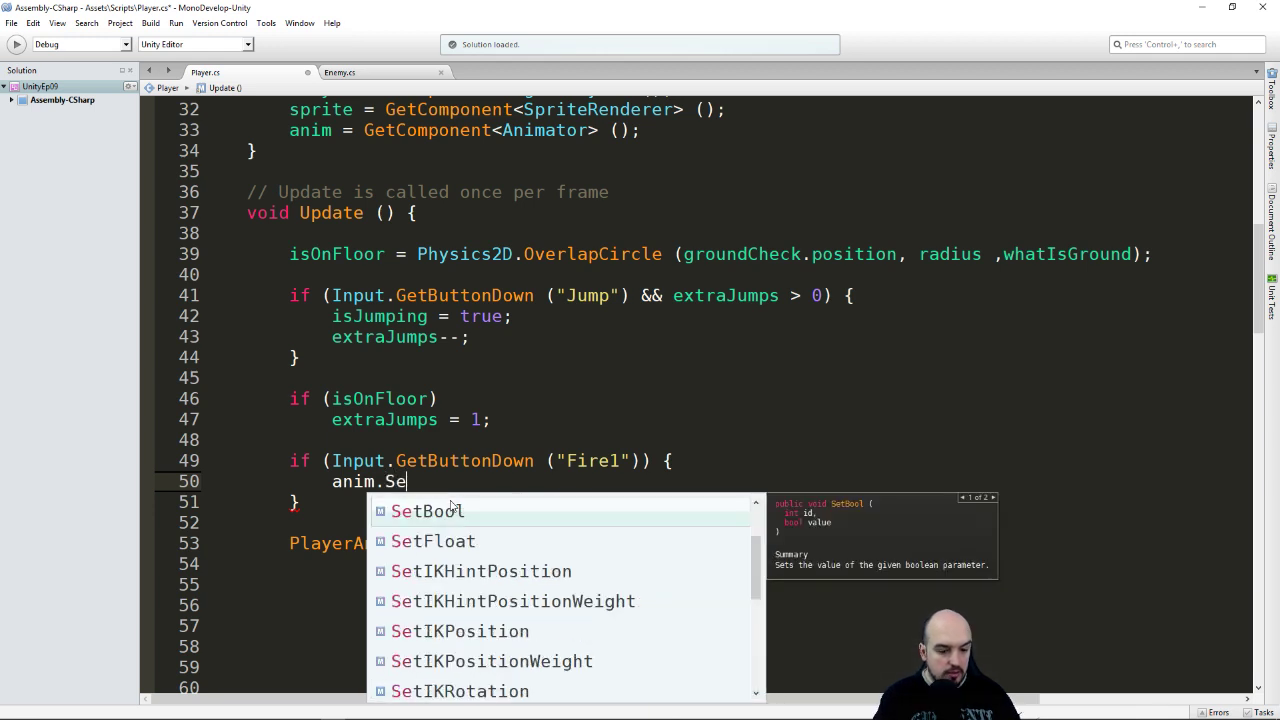
{"action": "type", "text": "tTr"}
{"action": "key", "text": "Return"}
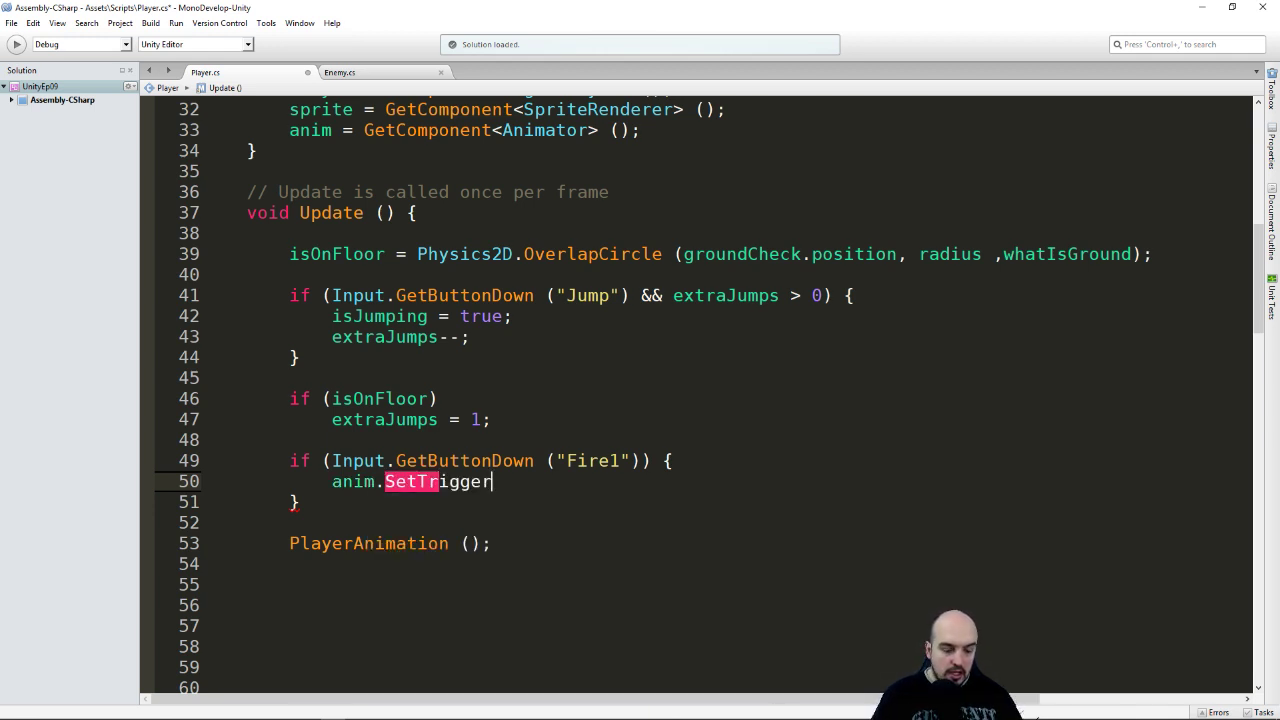
{"action": "type", "text": "(\"\""}
{"action": "key", "text": "Left"}
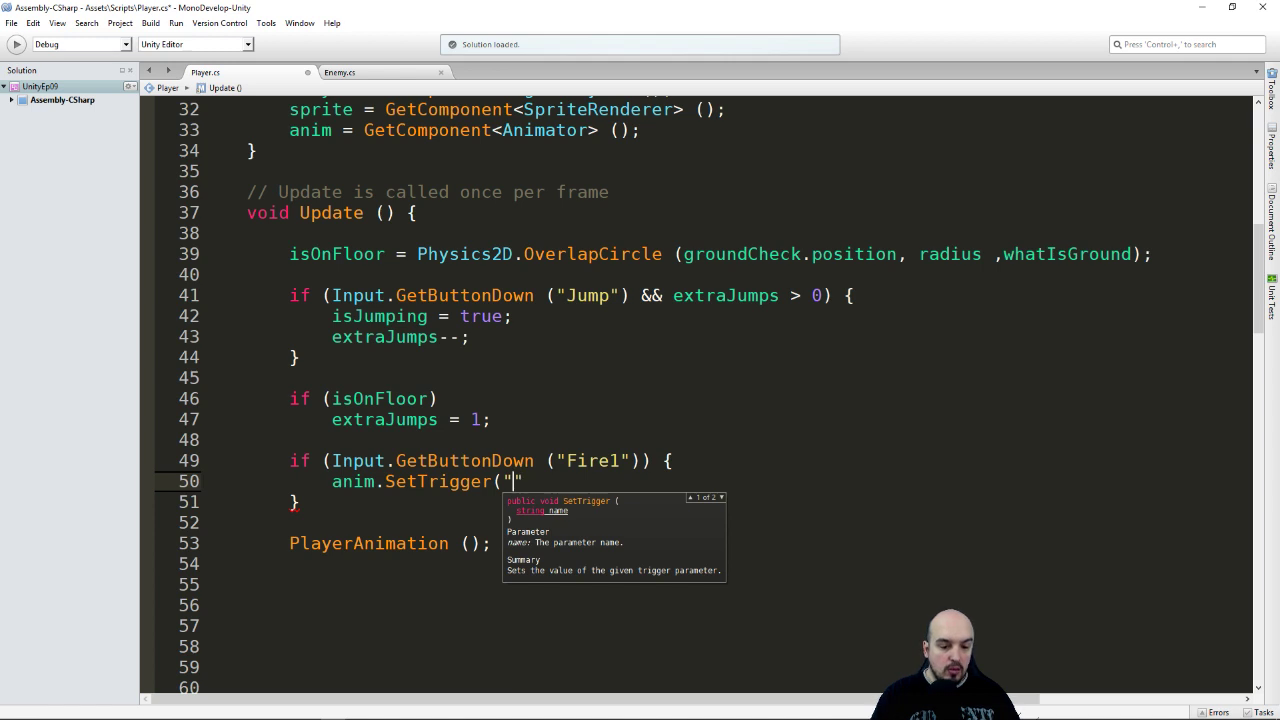
{"action": "type", "text": "Attack"}
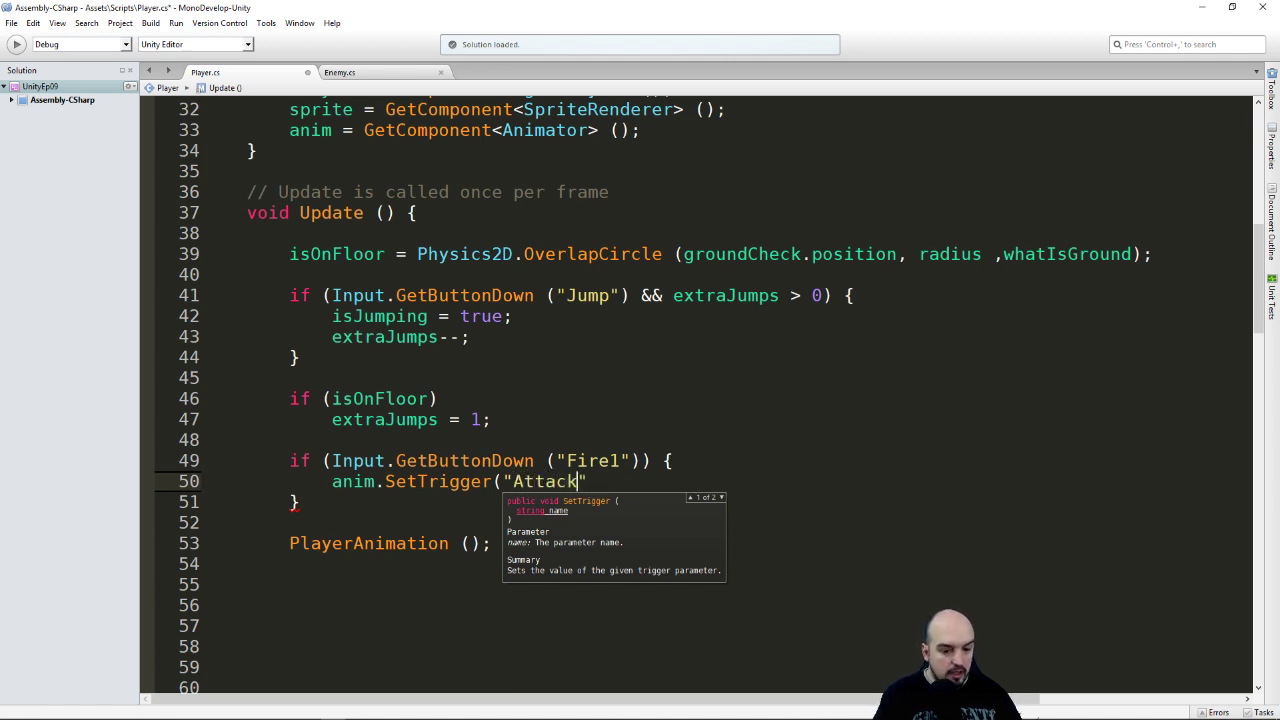
{"action": "key", "text": "Right"}
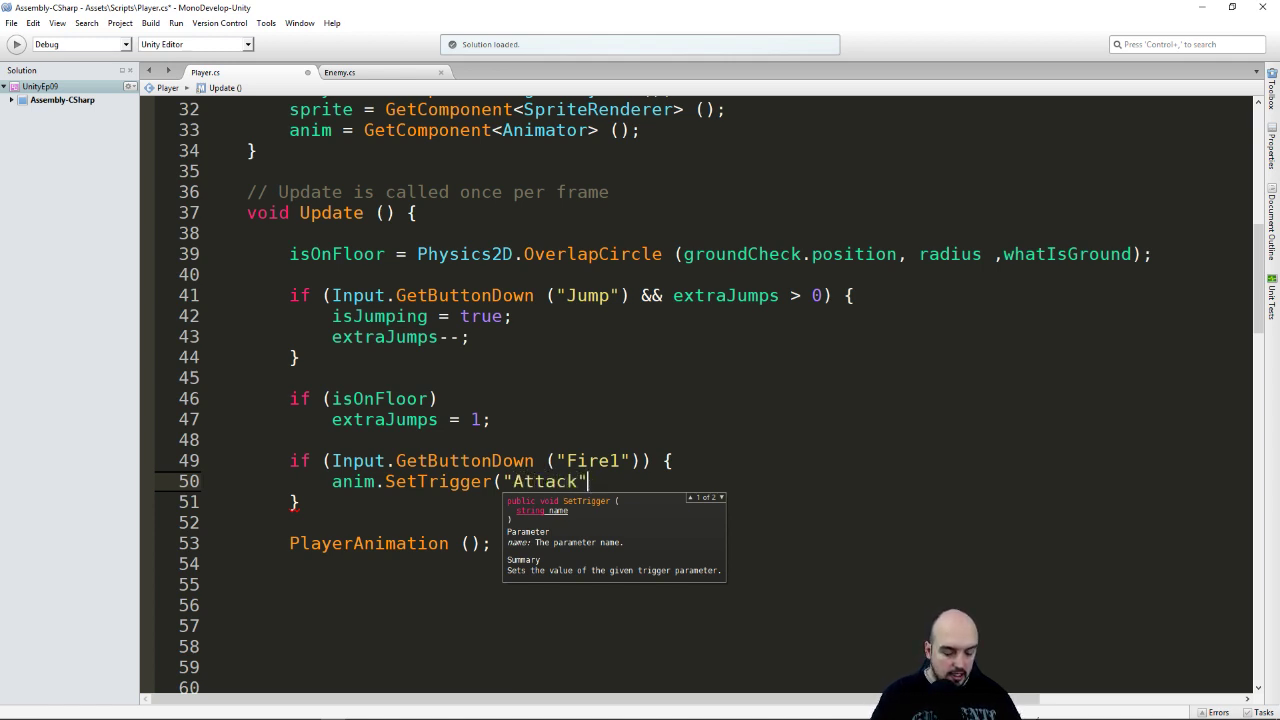
{"action": "type", "text": ")"}
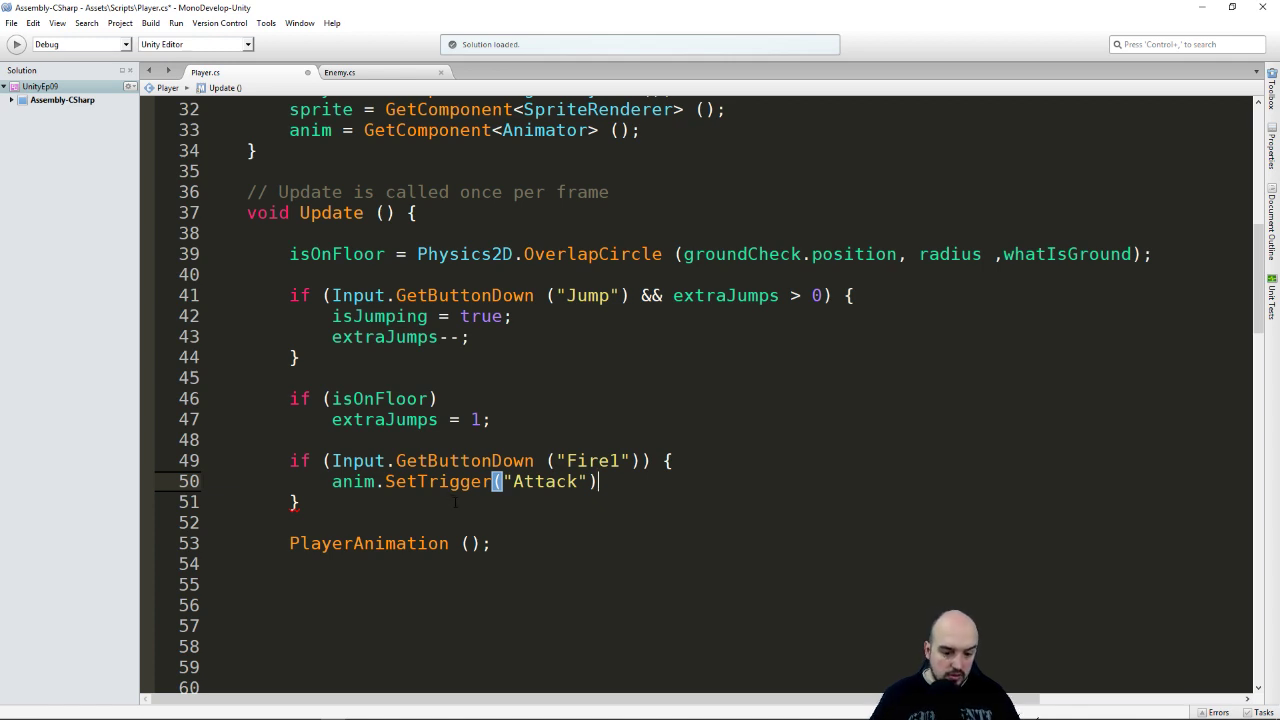
{"action": "type", "text": ";"}
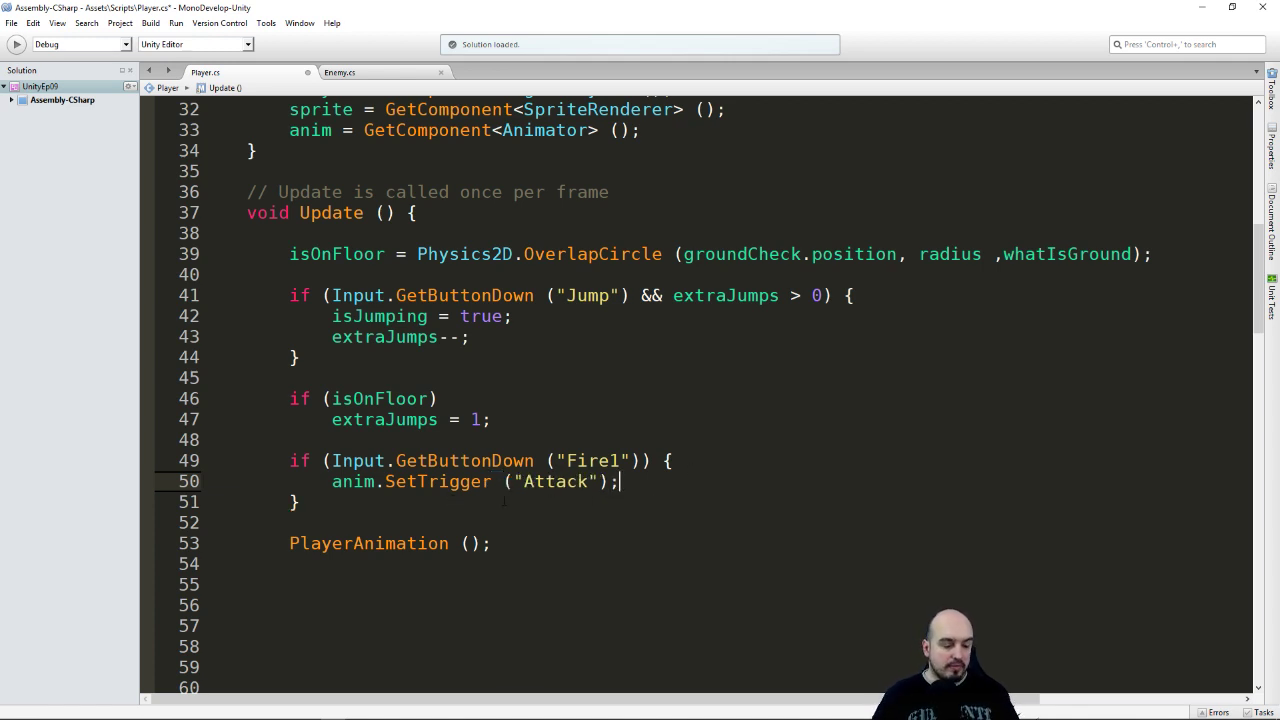
{"action": "key", "text": "ctrl+s"}
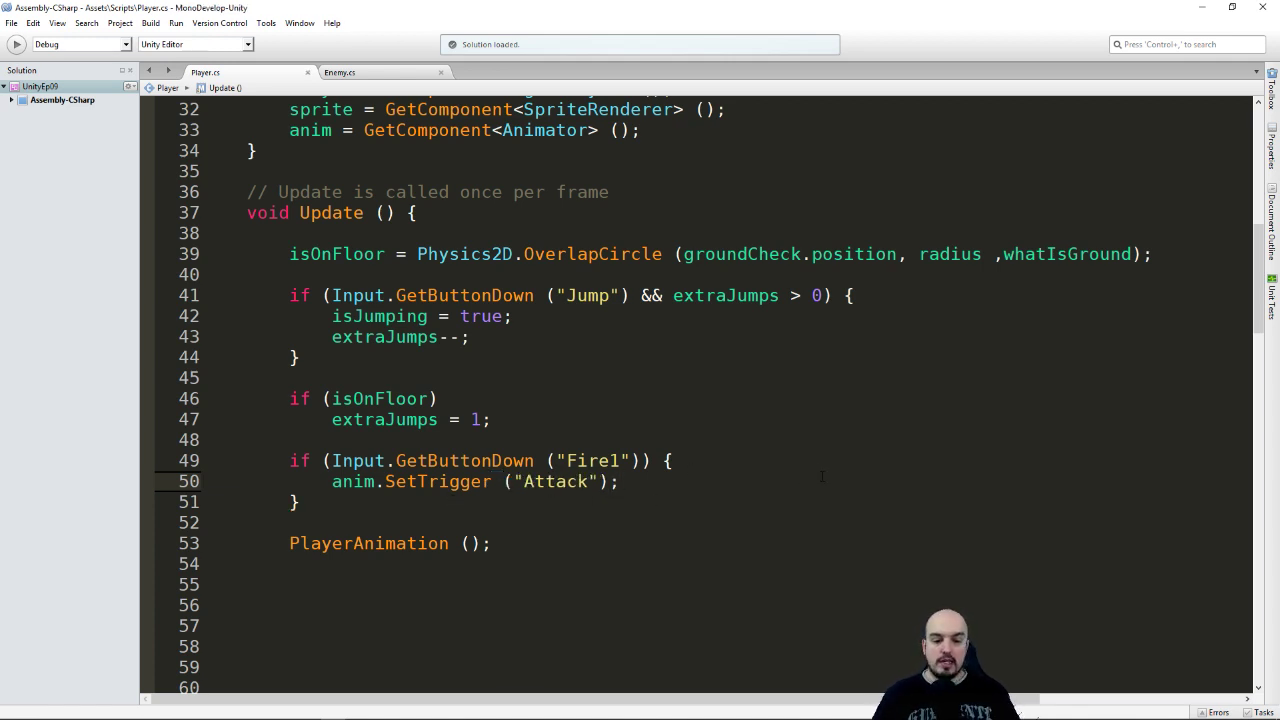
Step: Review the Fire1 if-block on lines 49–51, then return to the Unity editor's Animator graph
{"action": "left_click_drag", "start_coordinate": [289, 460], "coordinate": [333, 500]}
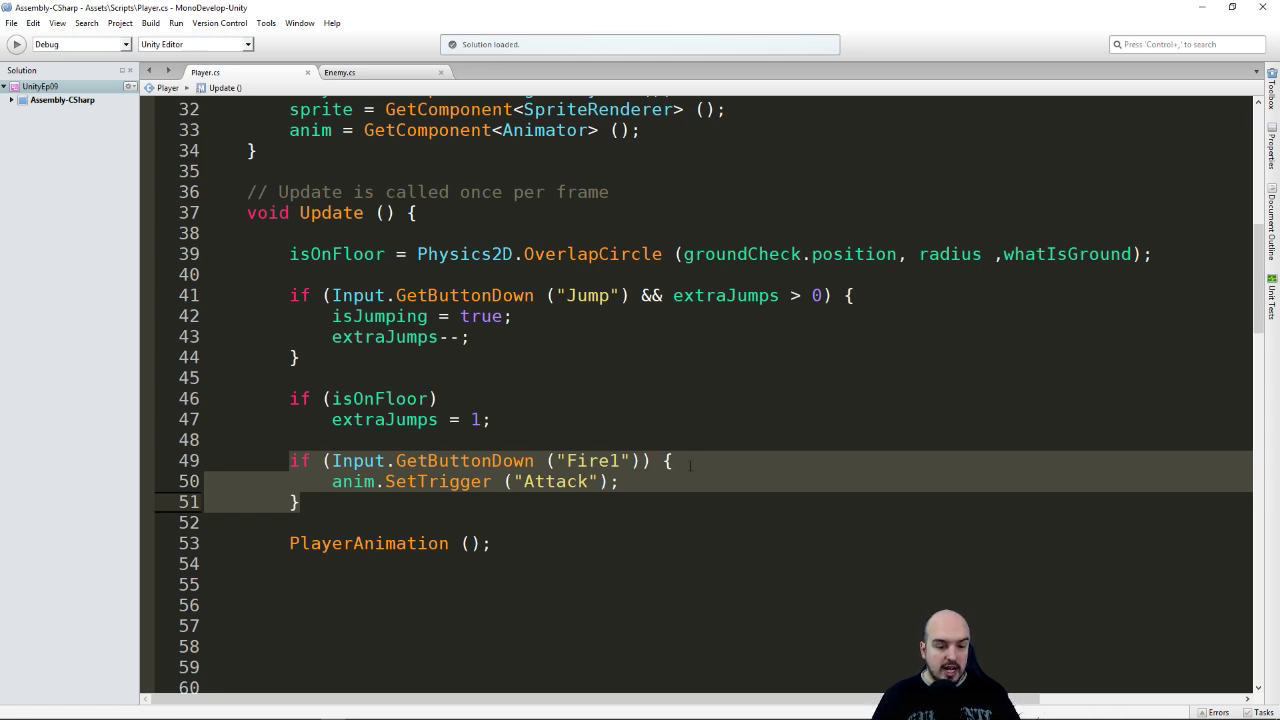
{"action": "left_click_drag", "start_coordinate": [291, 460], "coordinate": [714, 477]}
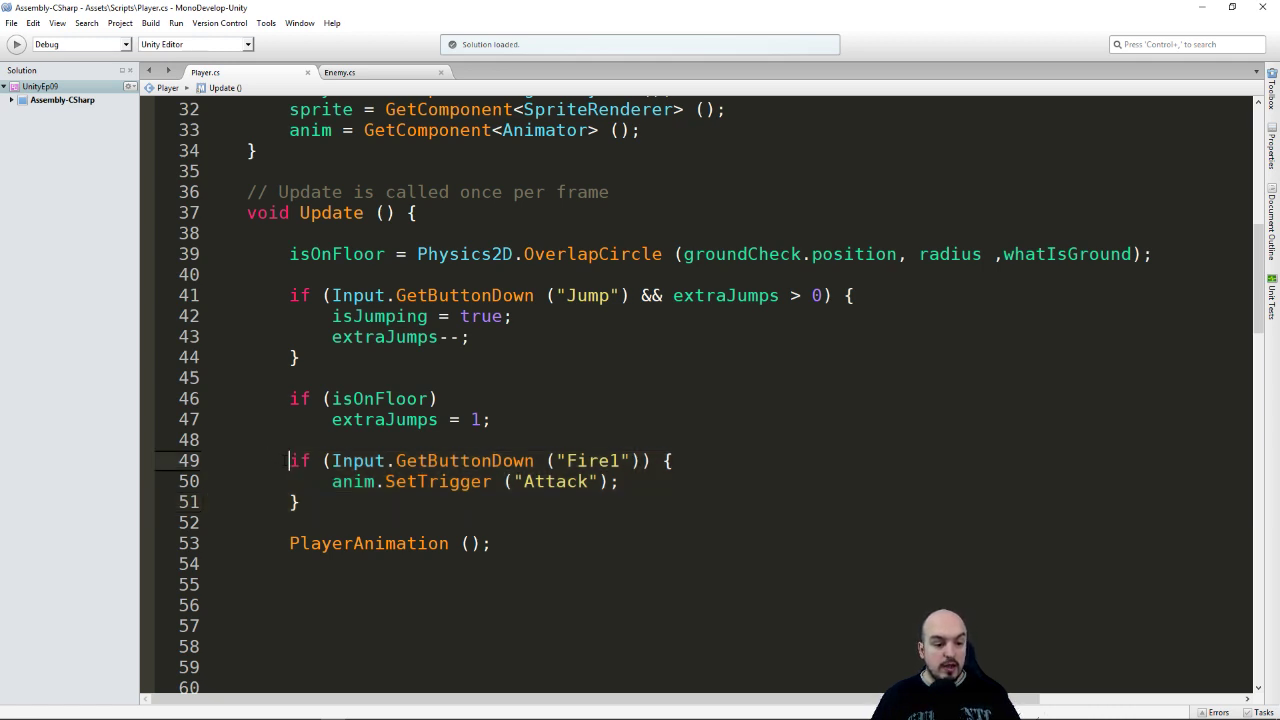
{"action": "left_click", "coordinate": [572, 531]}
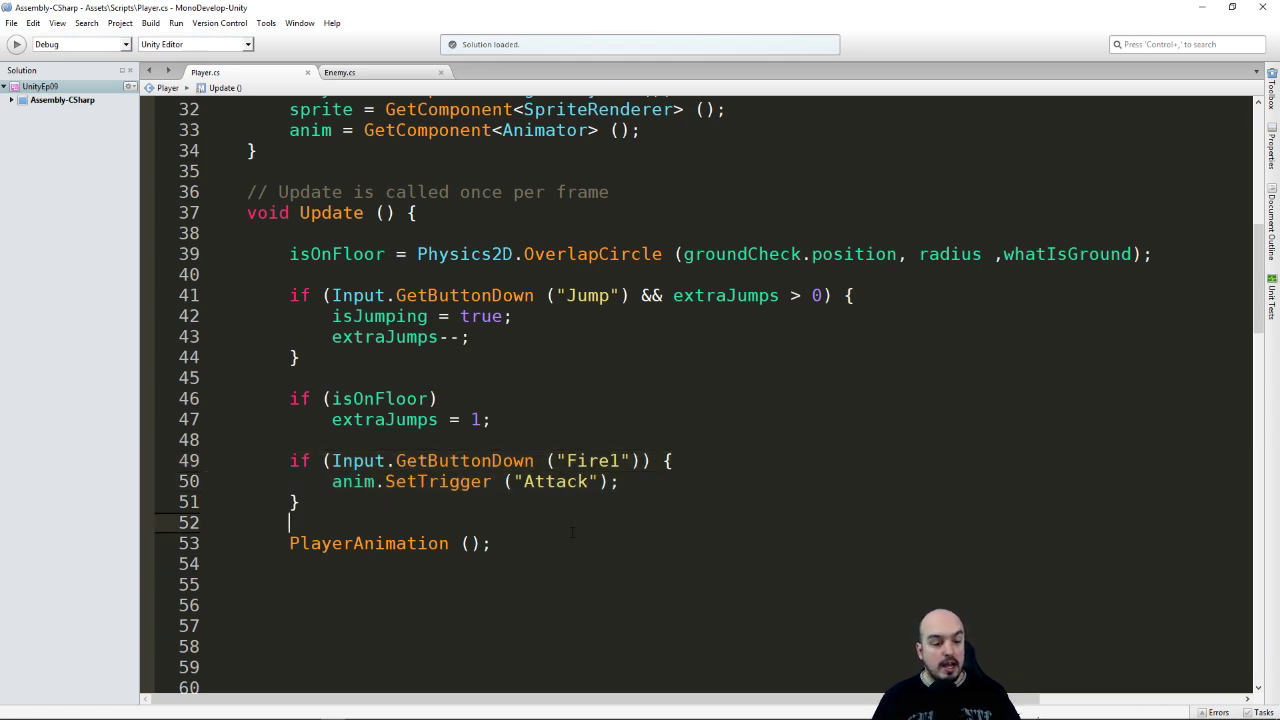
{"action": "left_click_drag", "start_coordinate": [285, 462], "coordinate": [317, 497]}
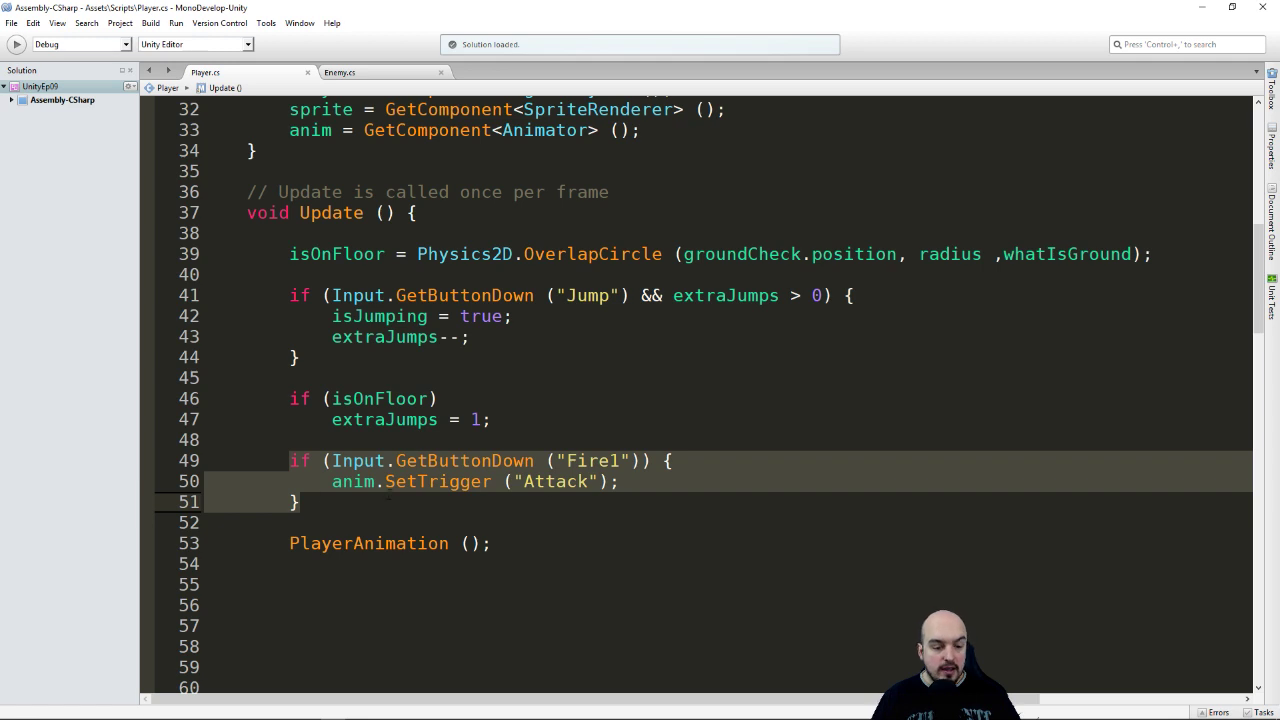
{"action": "left_click_drag", "start_coordinate": [289, 461], "coordinate": [310, 499]}
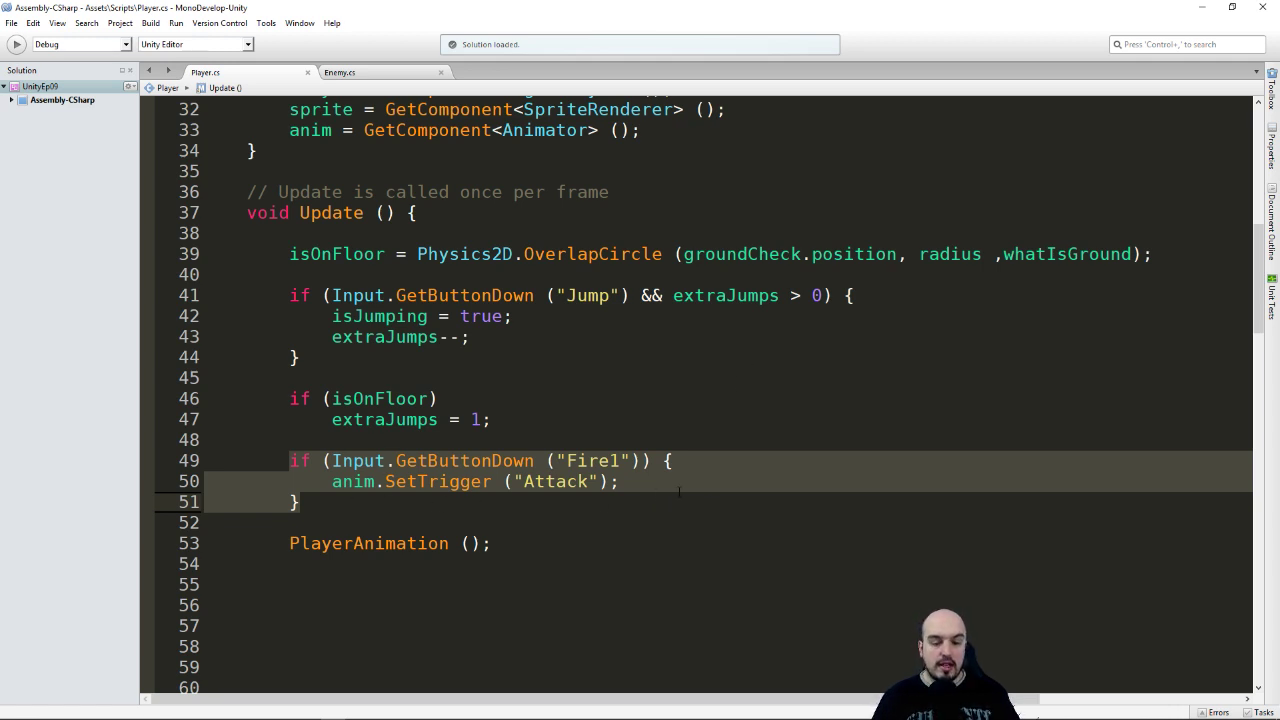
{"action": "key", "text": "alt+Tab"}
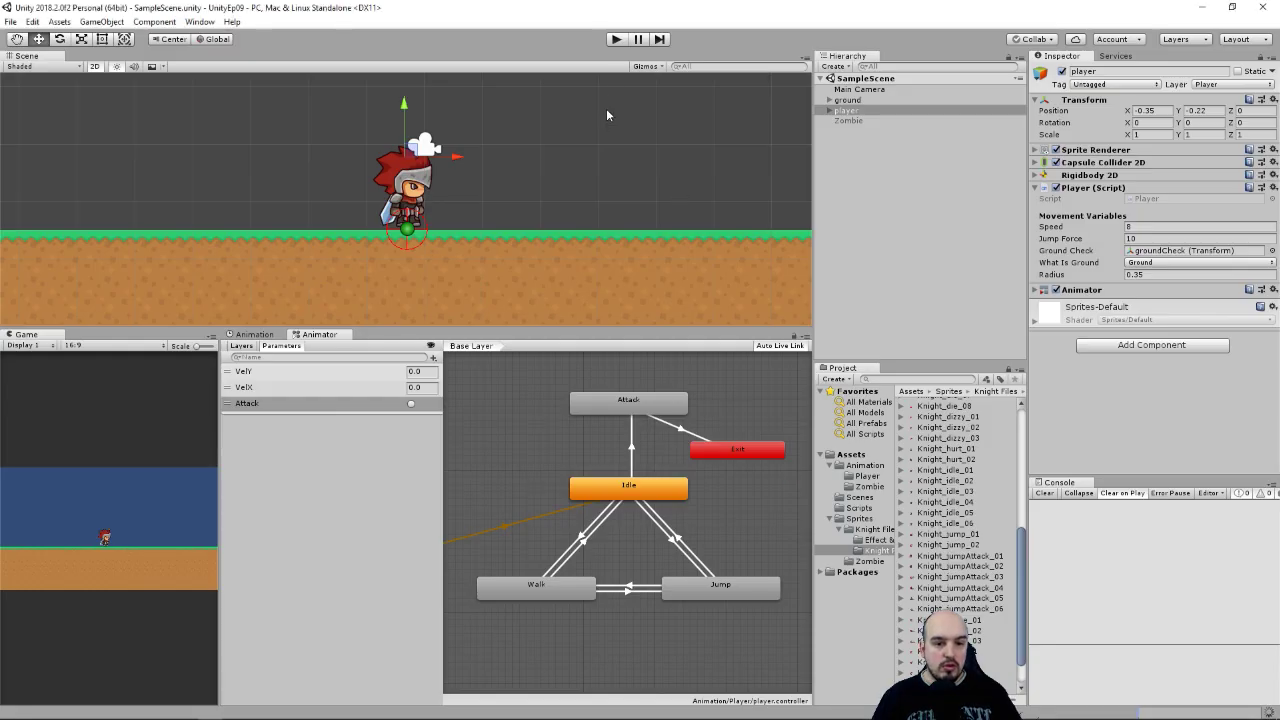
{"action": "left_click", "coordinate": [615, 41]}
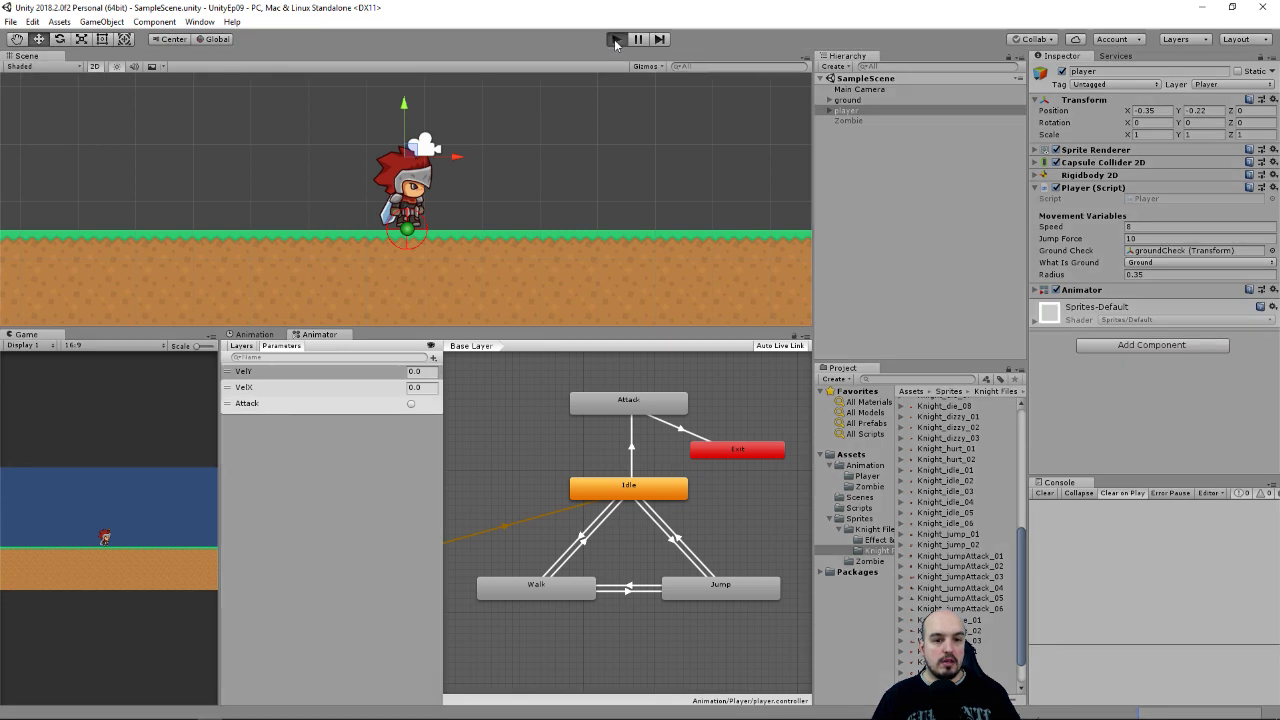
{"action": "left_click", "coordinate": [165, 528]}
{"action": "key", "text": "Left"}
{"action": "key", "text": "Right"}
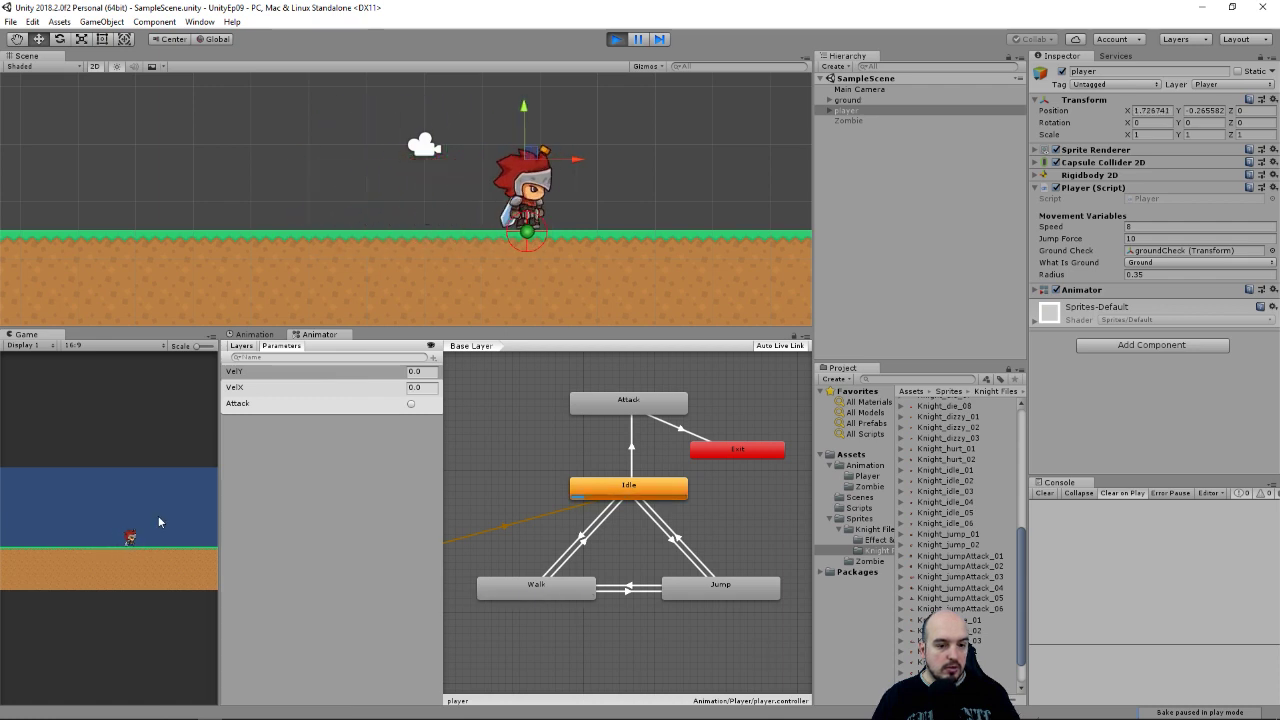
{"action": "left_click", "coordinate": [161, 503]}
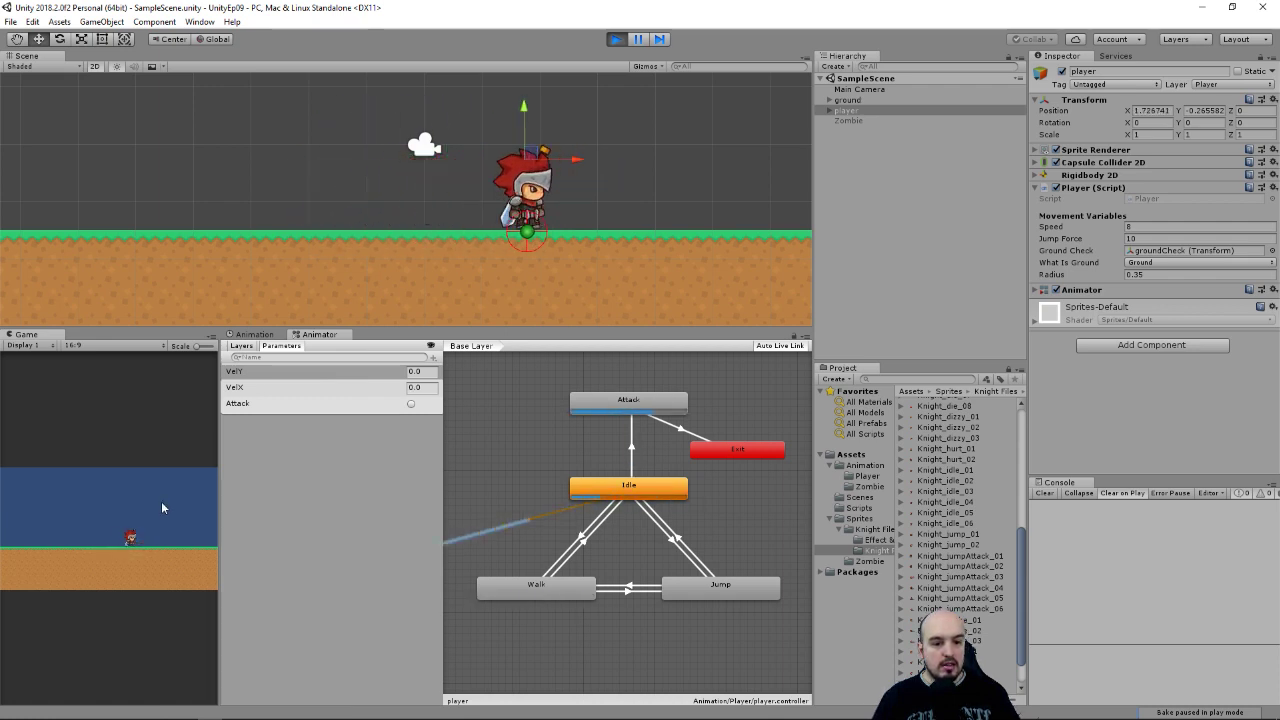
{"action": "left_click", "coordinate": [162, 507]}
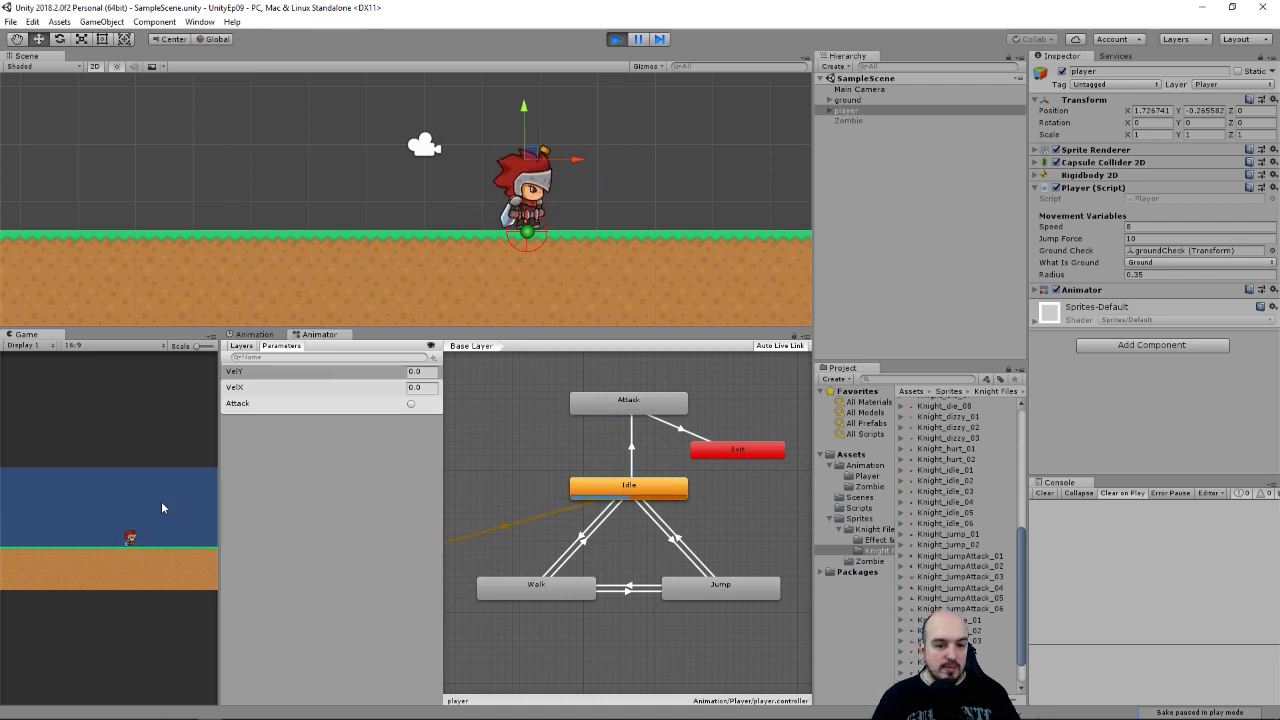
{"action": "left_click", "coordinate": [161, 501]}
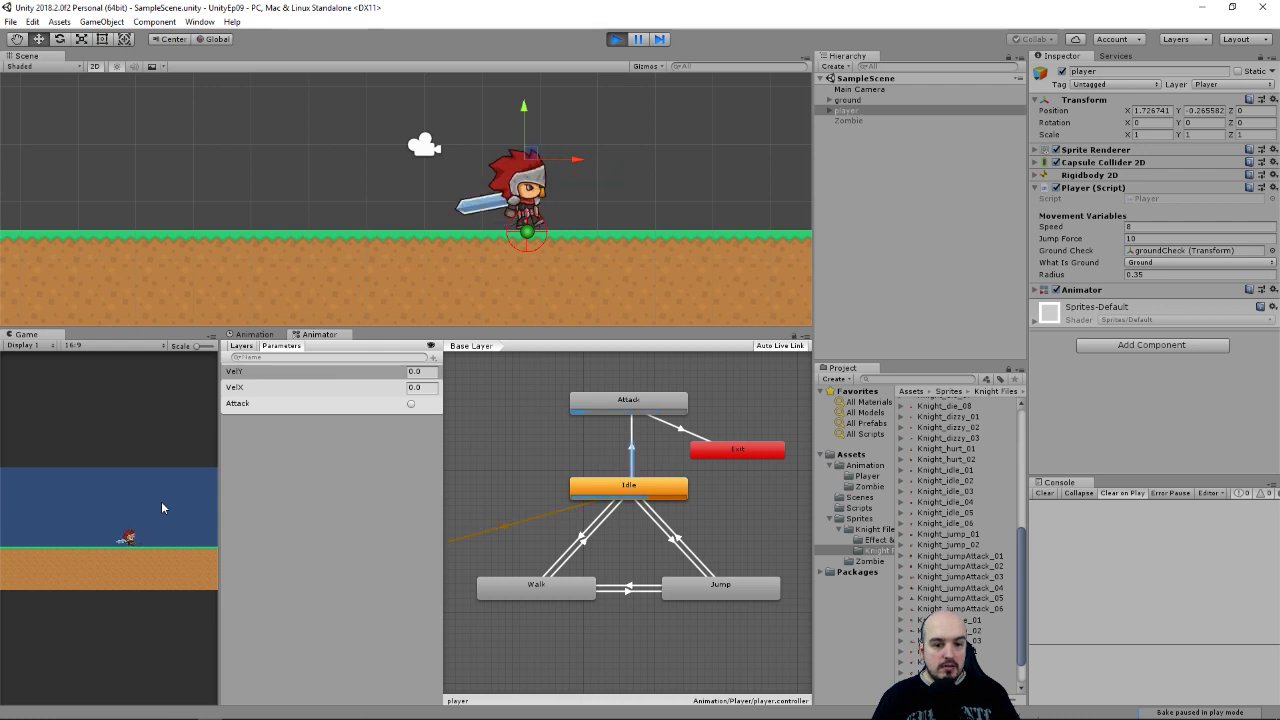
{"action": "left_click", "coordinate": [616, 39]}
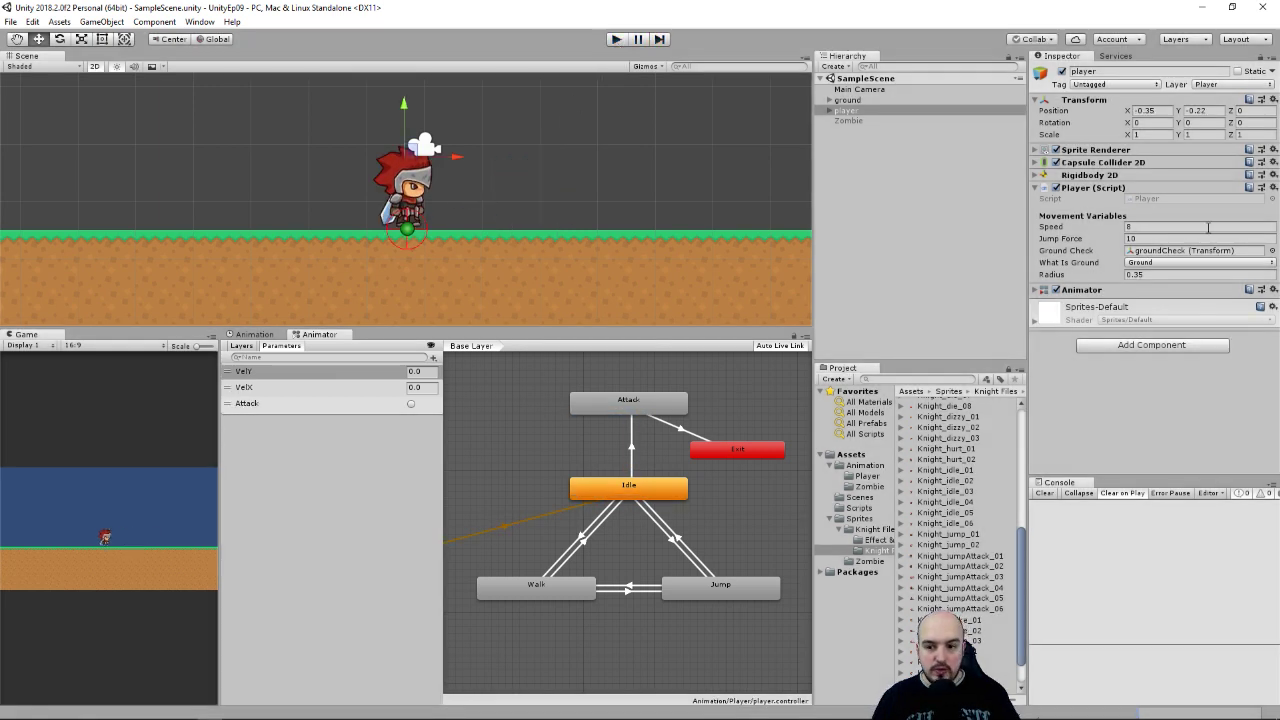
Step: Inspect the Attack→Exit transition's 0.25 Exit Time, then view the Idle clip in the Animation window
{"action": "left_click", "coordinate": [675, 427]}
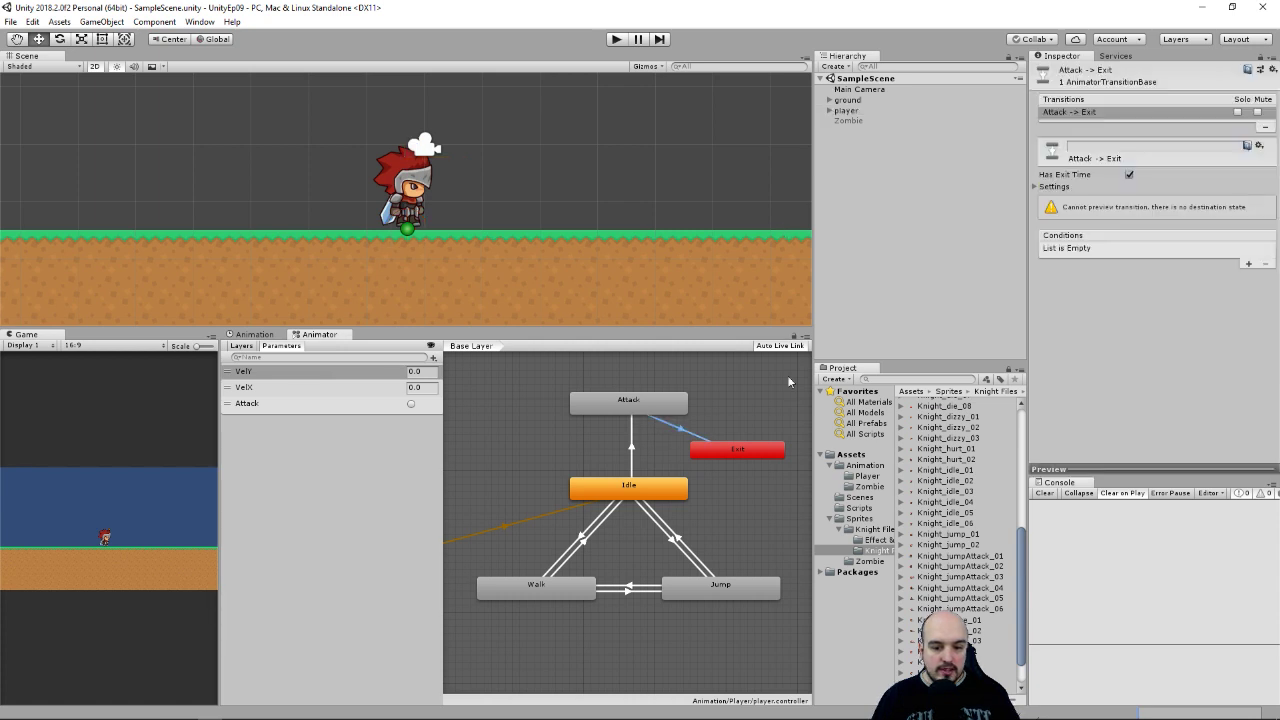
{"action": "left_click", "coordinate": [1038, 187]}
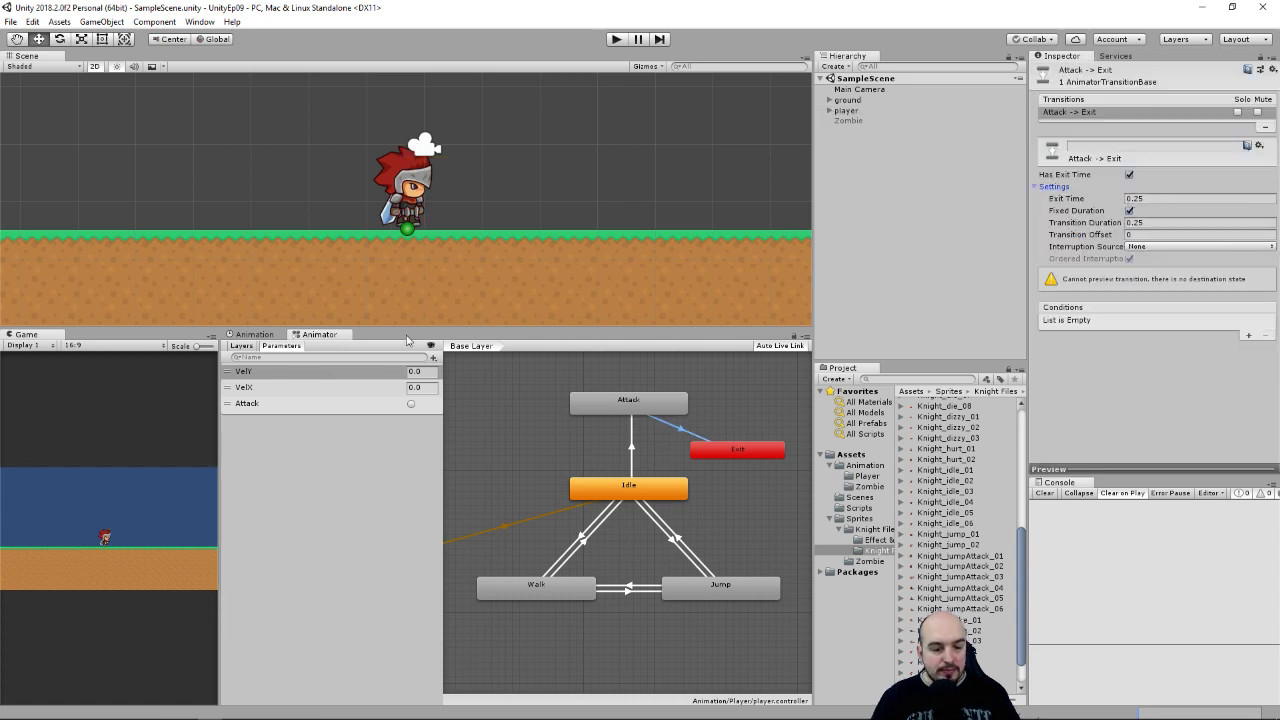
{"action": "left_click", "coordinate": [258, 334]}
{"action": "left_click", "coordinate": [830, 111]}
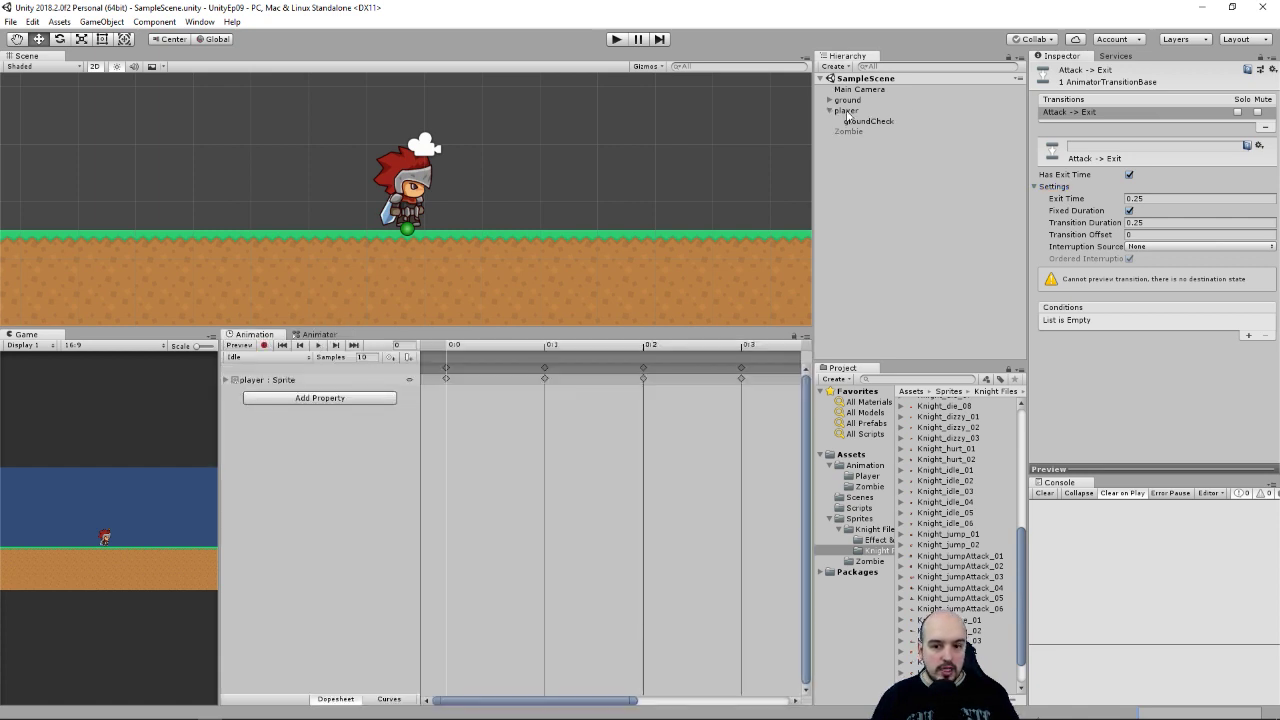
Step: Select the player and switch the Animation timeline to the Attack clip
{"action": "left_click", "coordinate": [846, 111]}
{"action": "left_click", "coordinate": [255, 358]}
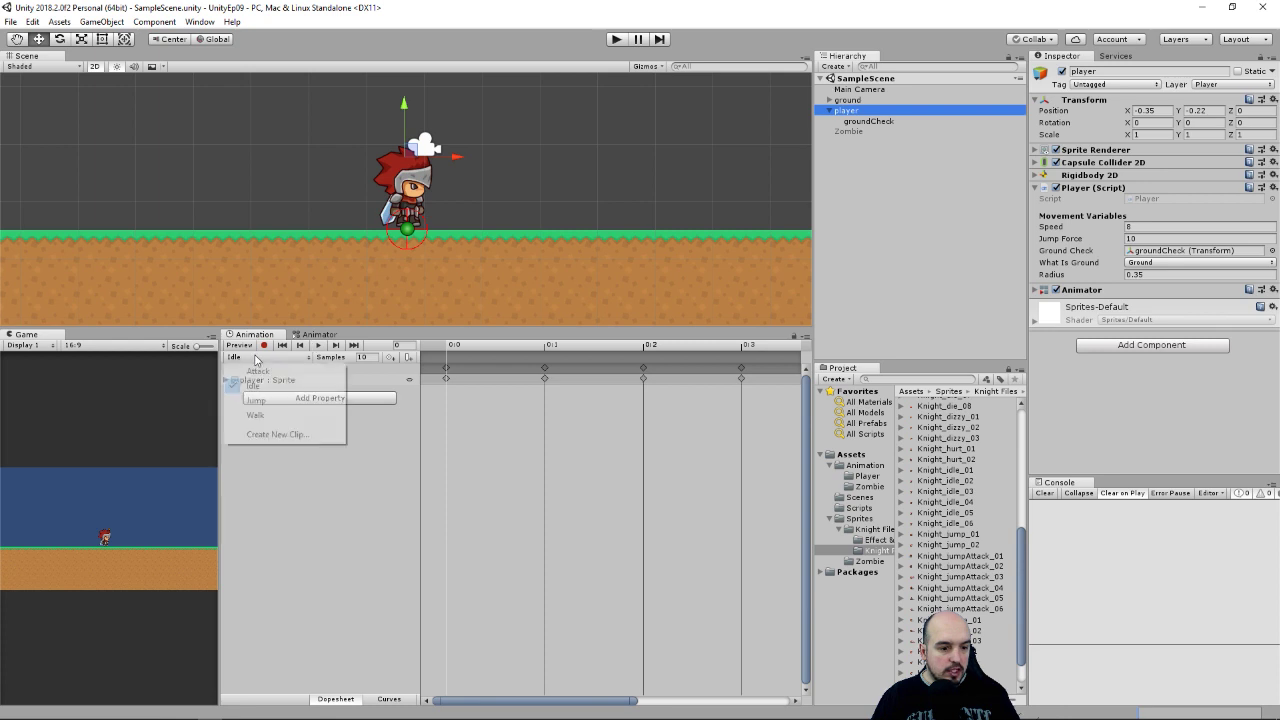
{"action": "left_click", "coordinate": [258, 371]}
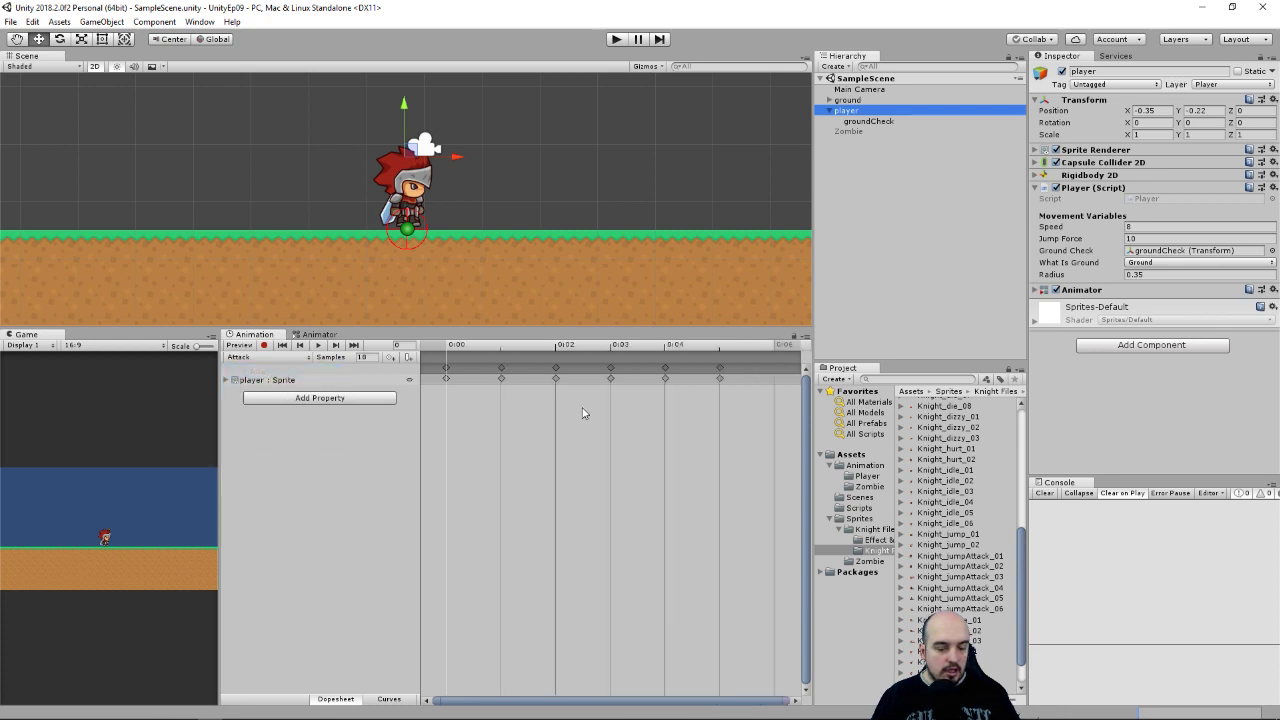
{"action": "scroll", "coordinate": [575, 413], "scroll_direction": "down", "scroll_amount": 1}
{"action": "scroll", "coordinate": [563, 414], "scroll_direction": "down", "scroll_amount": 1}
Step: Step back and forth through Attack frames 1–4, then scrub the clip's start from 0:00
{"action": "left_click", "coordinate": [490, 344]}
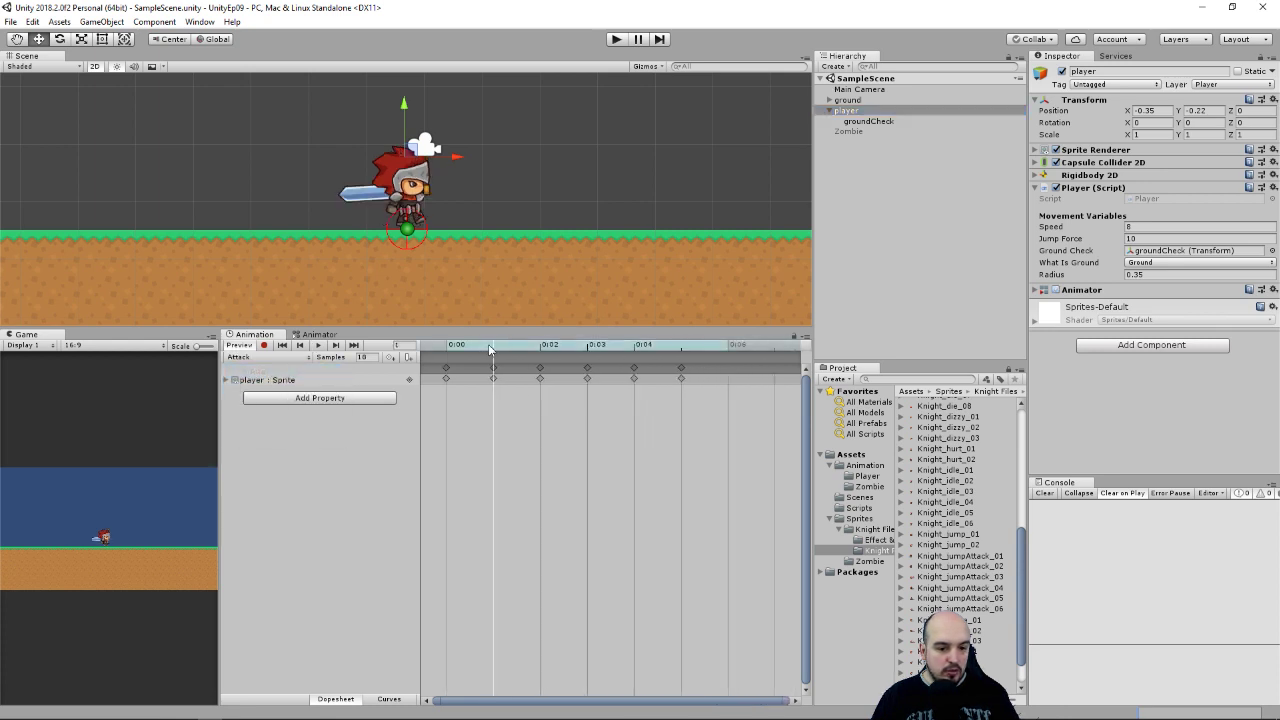
{"action": "left_click", "coordinate": [541, 348]}
{"action": "left_click", "coordinate": [587, 347]}
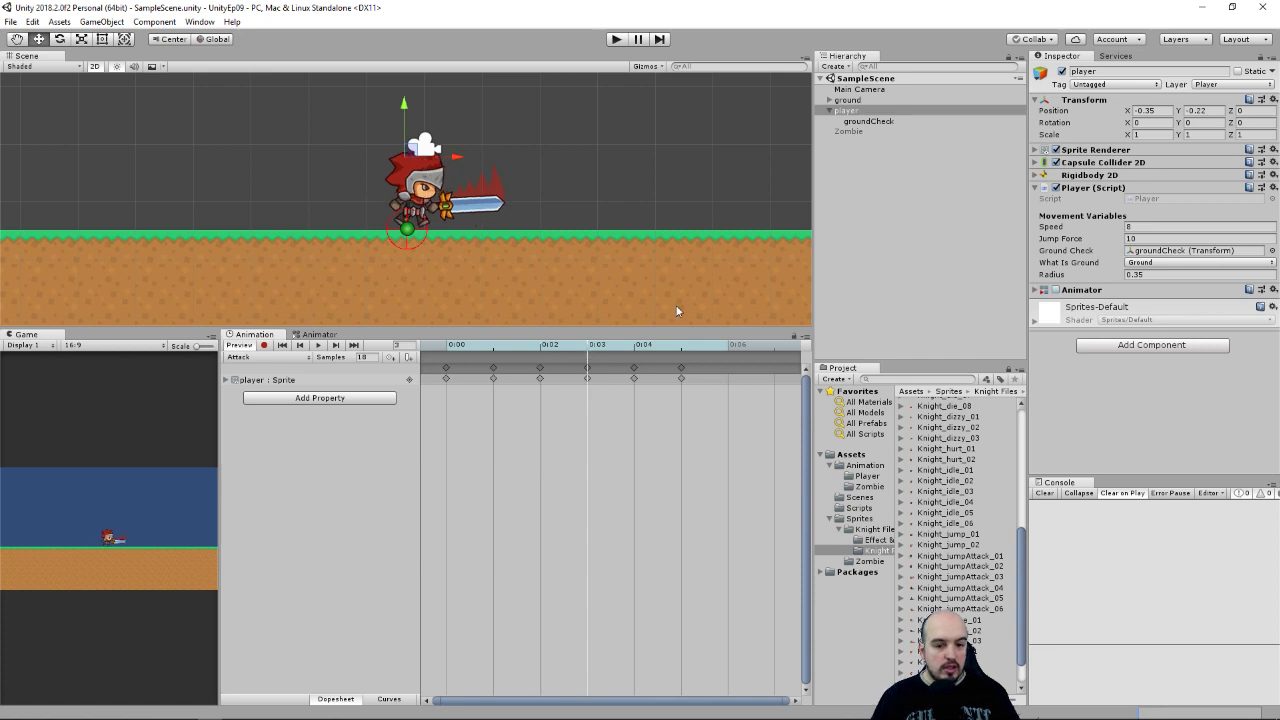
{"action": "left_click", "coordinate": [640, 350]}
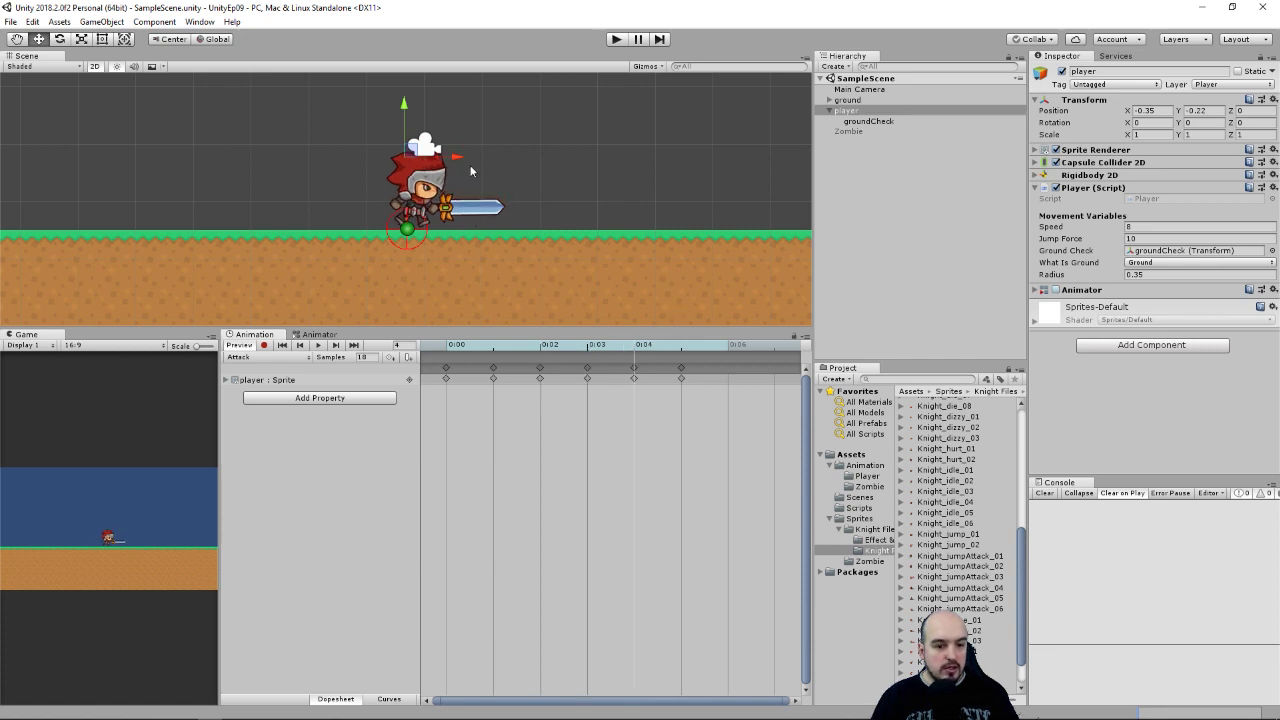
{"action": "left_click", "coordinate": [588, 347]}
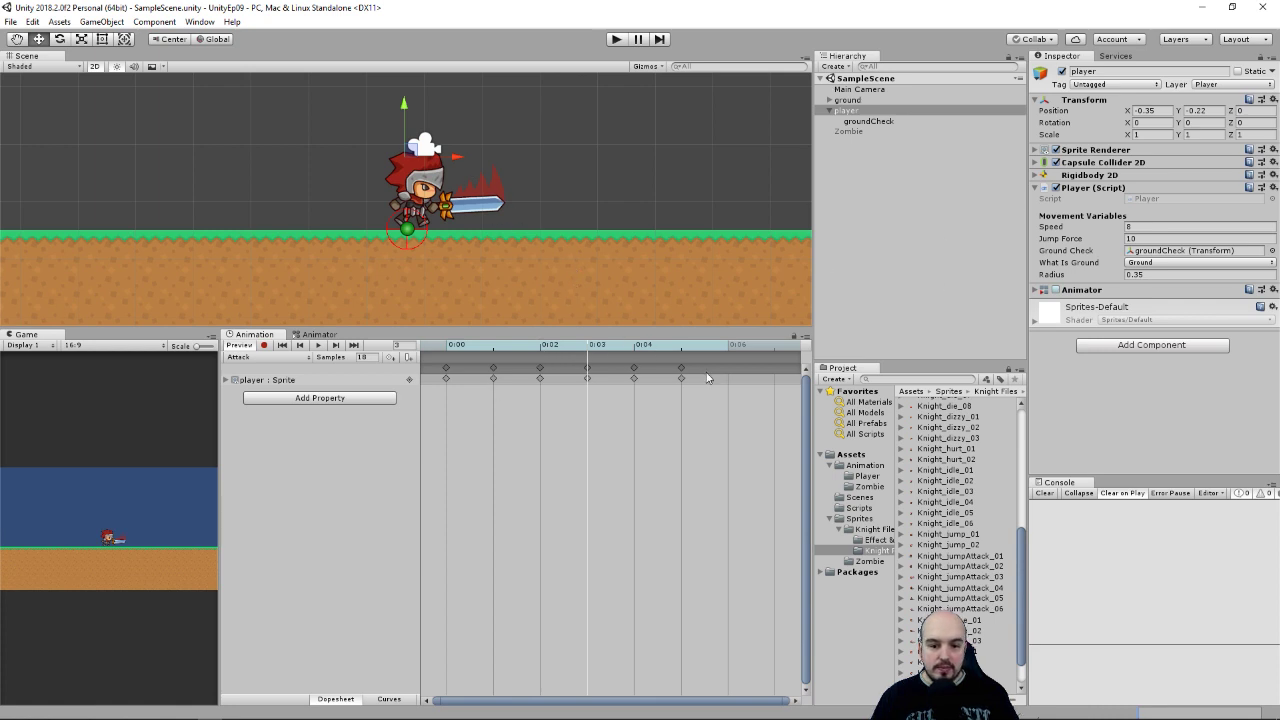
{"action": "left_click", "coordinate": [540, 350]}
{"action": "left_click", "coordinate": [586, 352]}
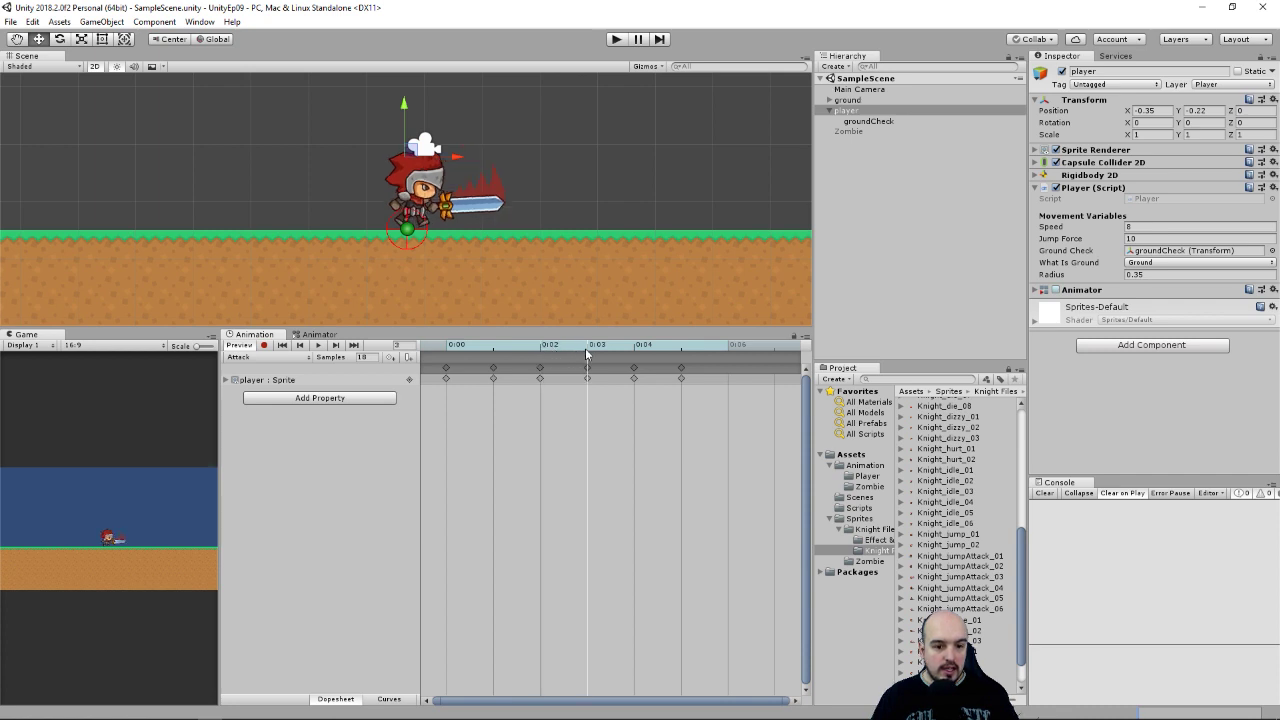
{"action": "key", "text": "comma"}
{"action": "key", "text": "period"}
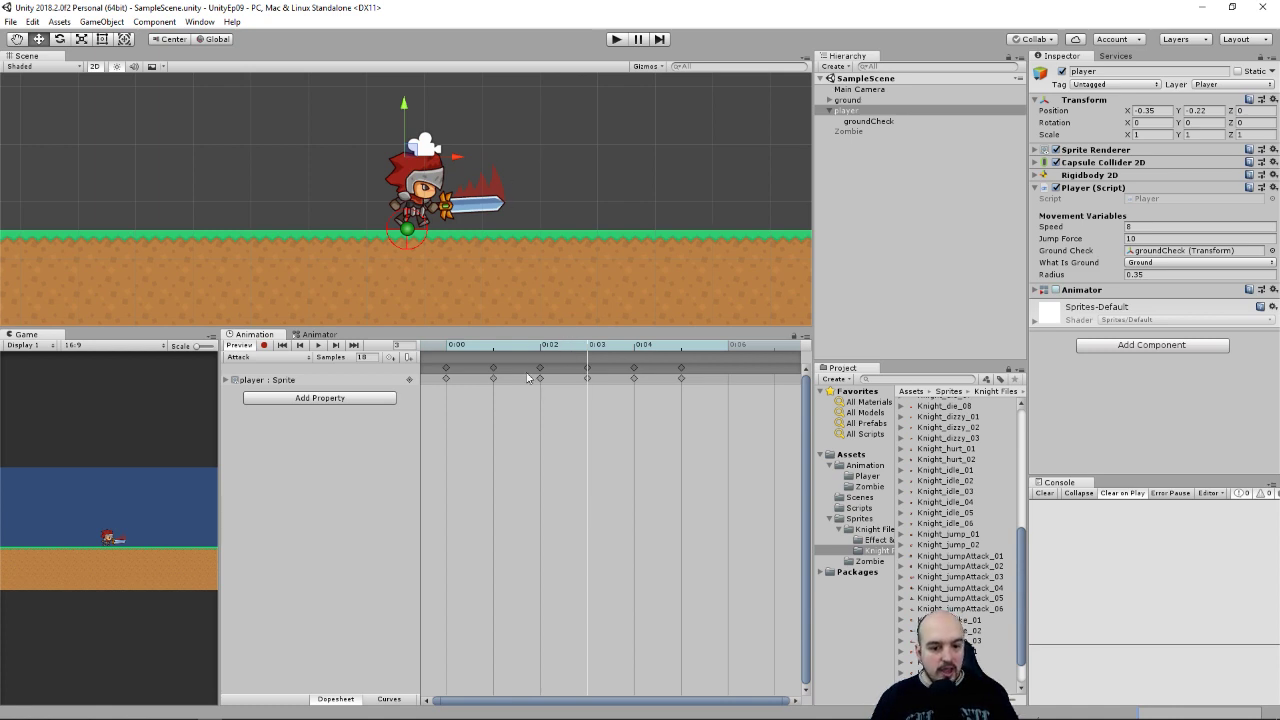
{"action": "left_click_drag", "start_coordinate": [439, 355], "coordinate": [728, 345]}
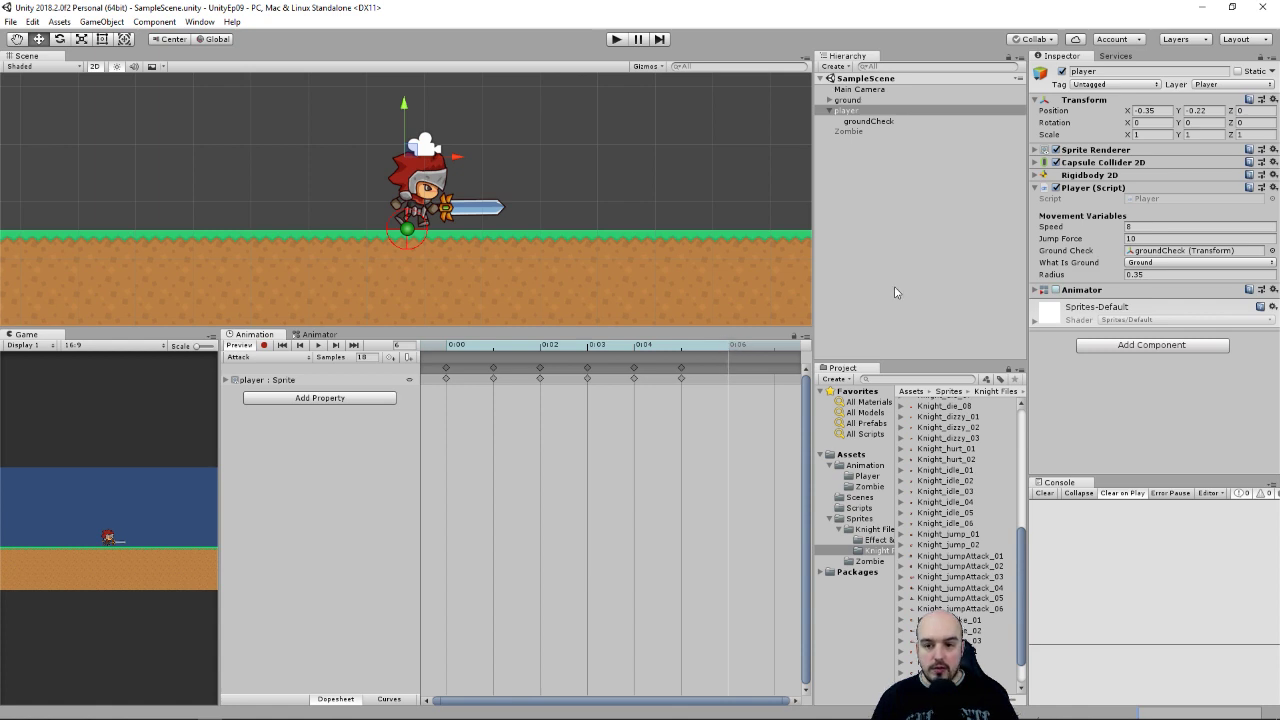
Step: Set the Attack→Exit transition's Exit Time to 0.6 in the Animator and start Play mode
{"action": "left_click", "coordinate": [320, 335]}
{"action": "left_click", "coordinate": [679, 433]}
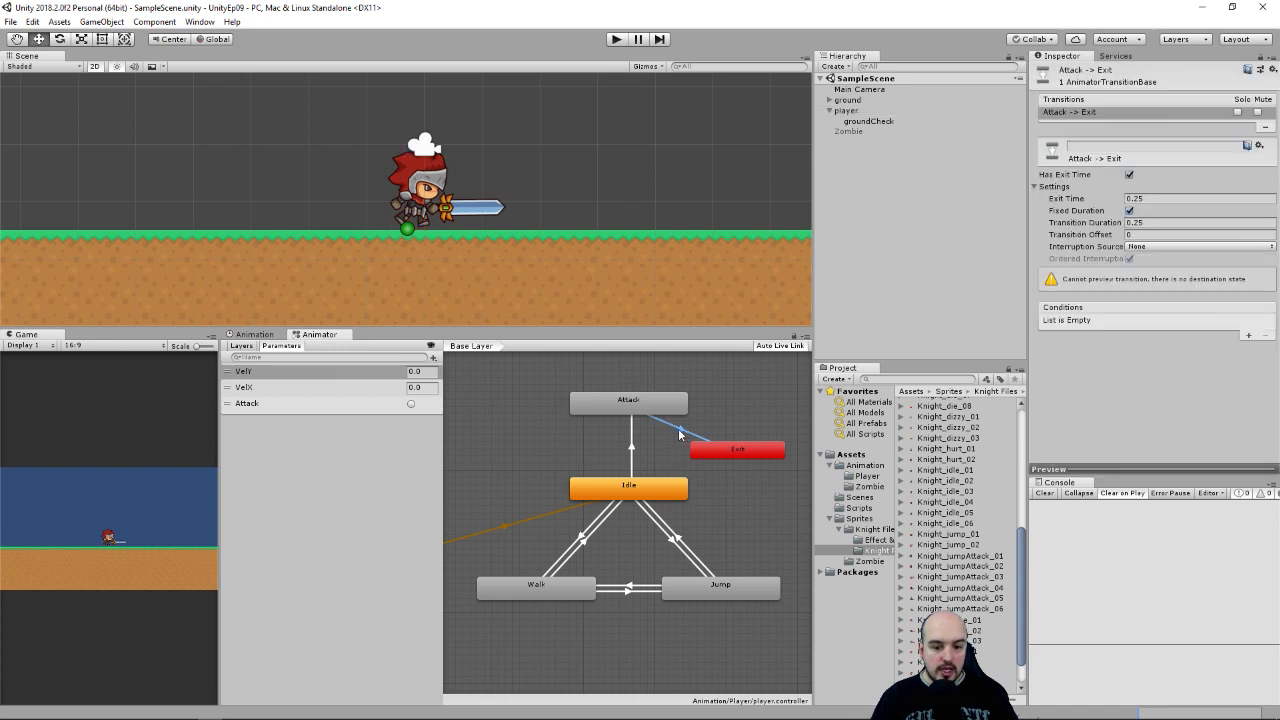
{"action": "left_click_drag", "start_coordinate": [646, 411], "coordinate": [625, 404]}
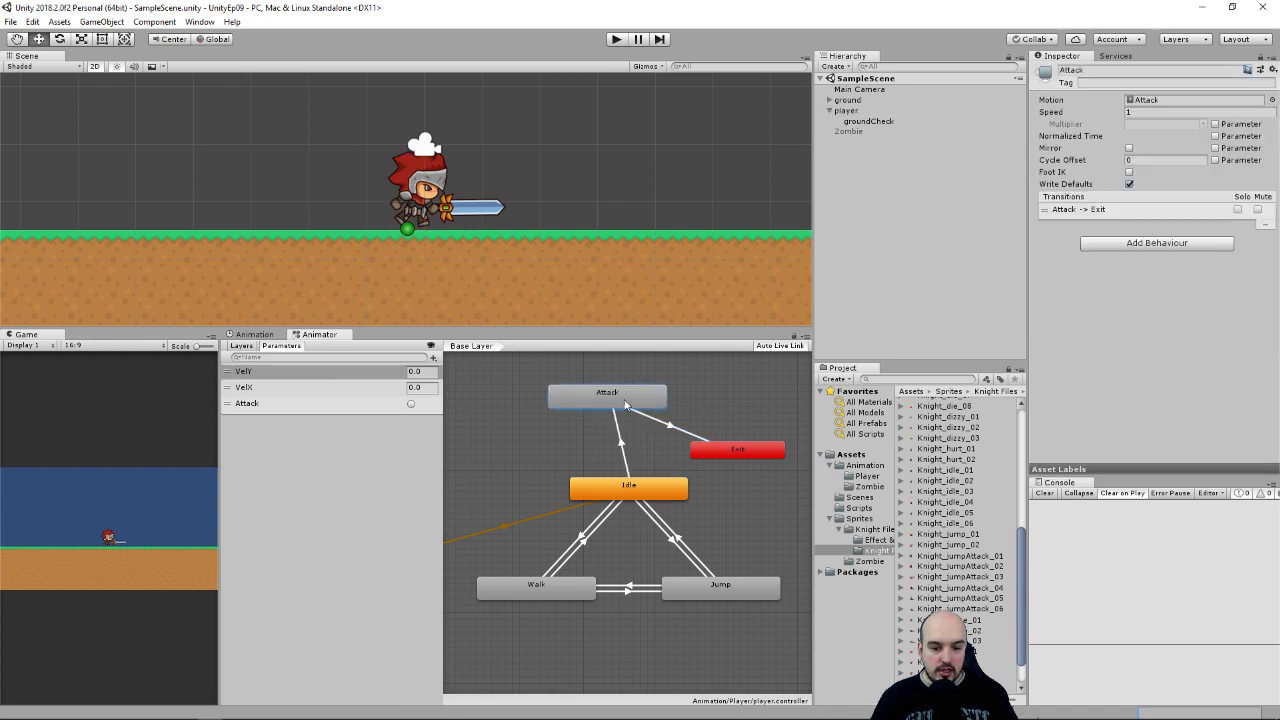
{"action": "left_click", "coordinate": [671, 426]}
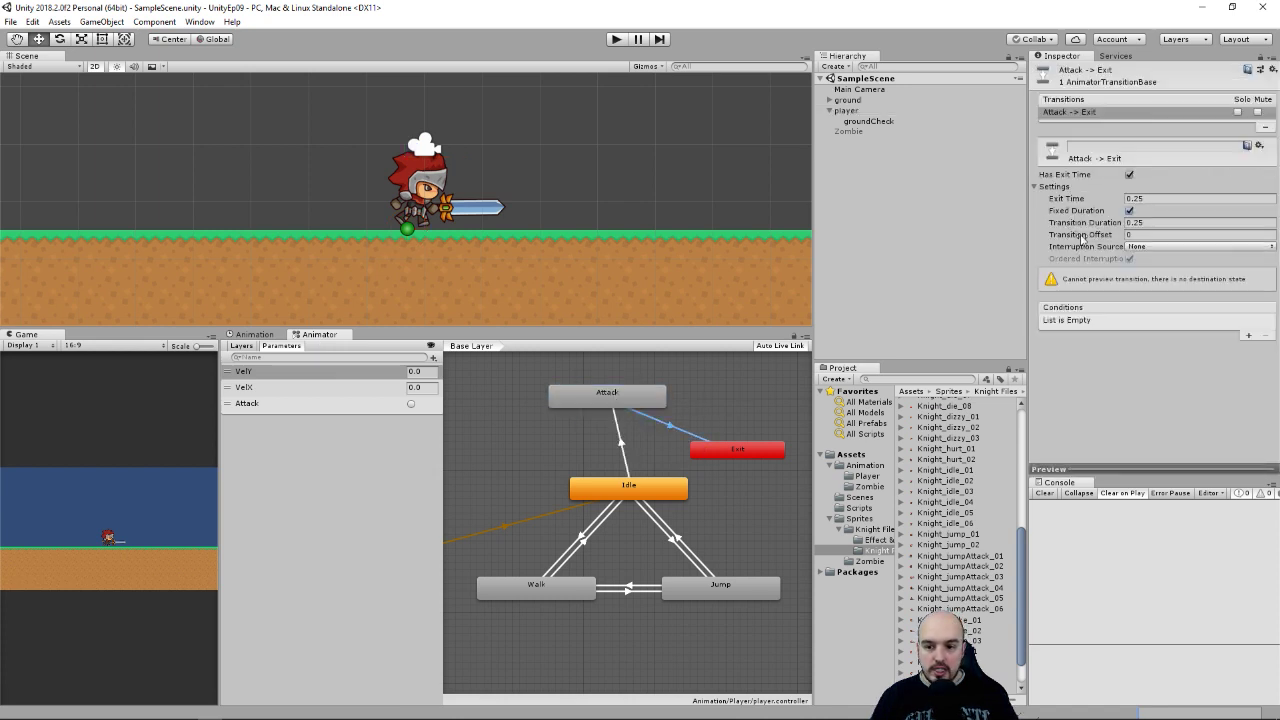
{"action": "left_click", "coordinate": [1140, 198]}
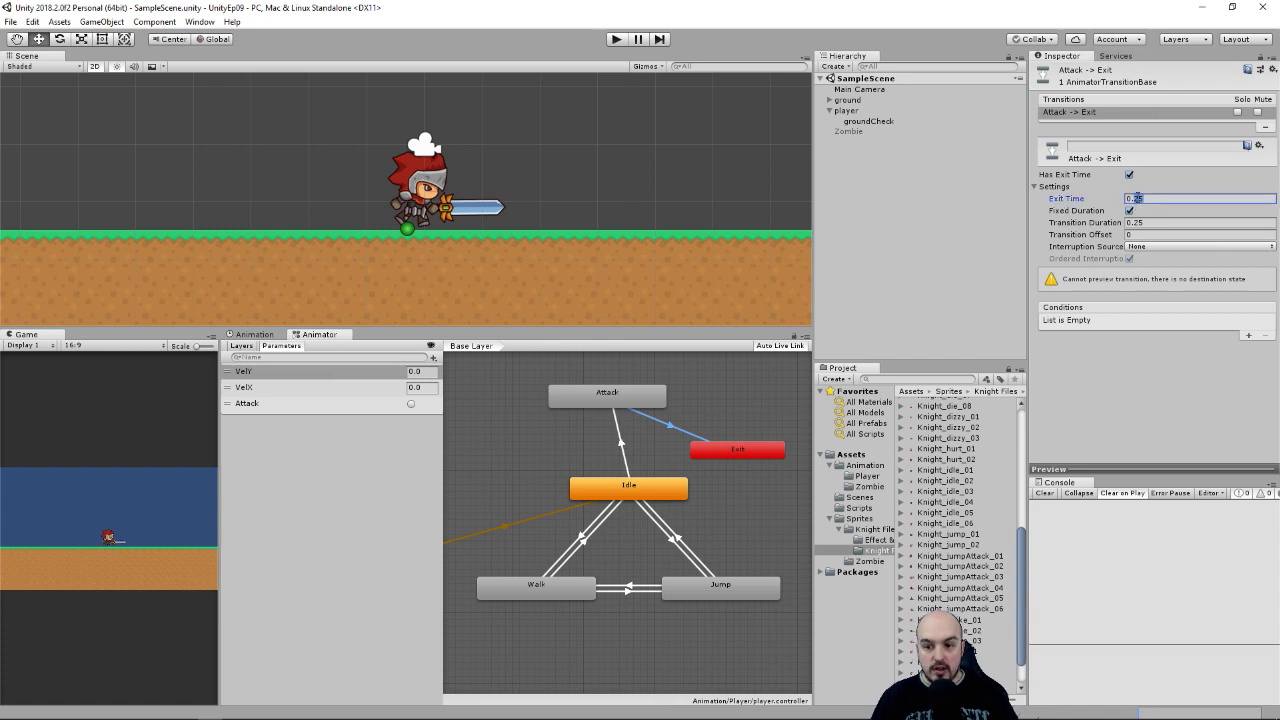
{"action": "type", "text": "0.6"}
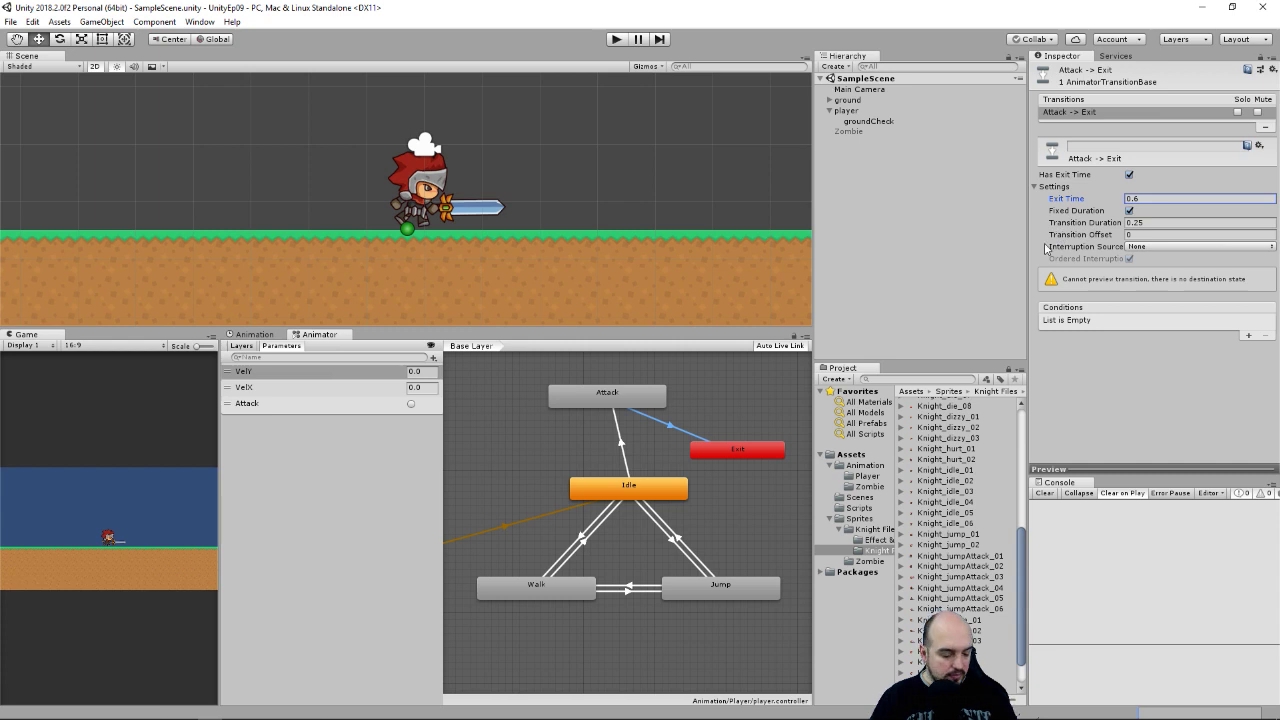
{"action": "left_click", "coordinate": [618, 40]}
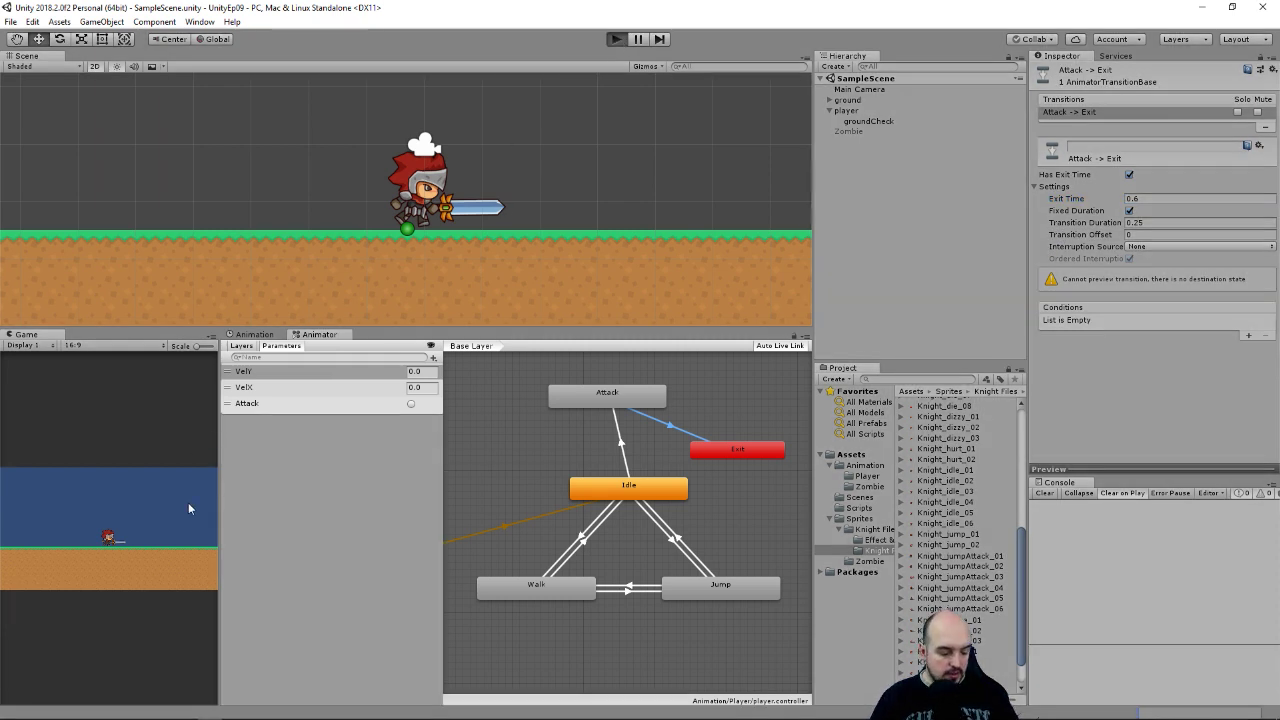
Step: Trigger the sword attack, walk the knight left and right, and enlarge the Scene view
{"action": "left_click", "coordinate": [136, 507]}
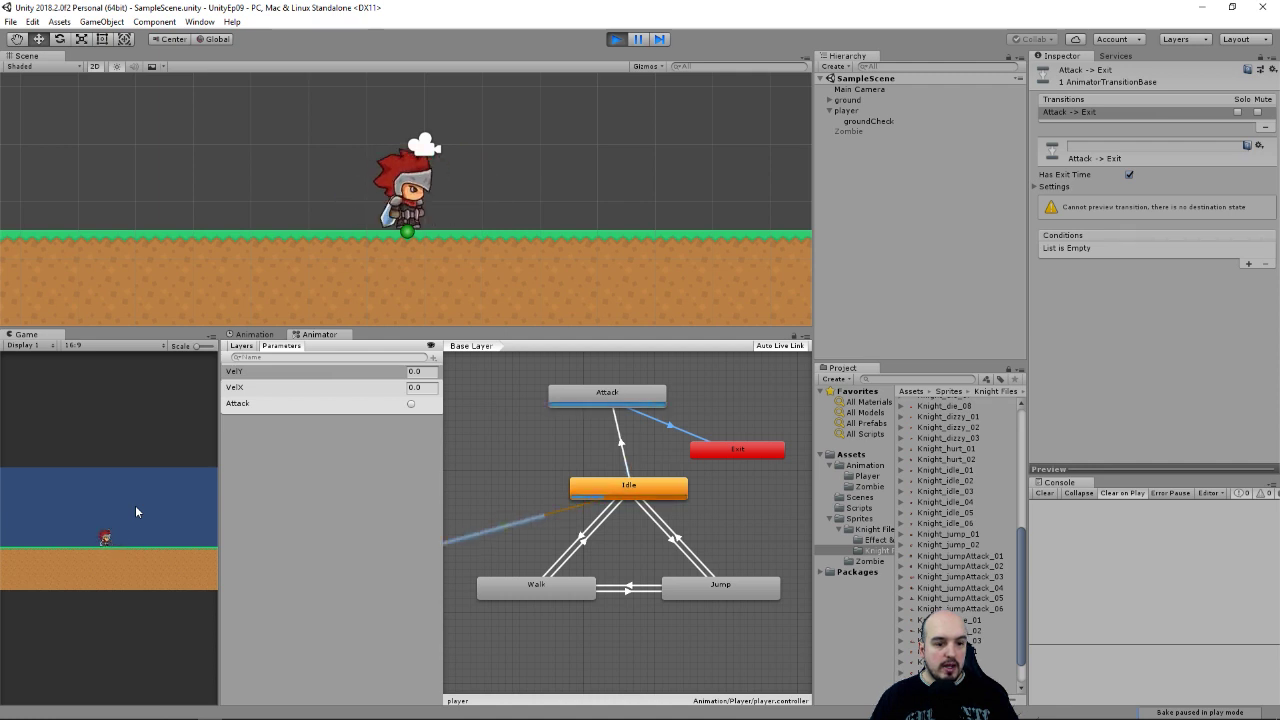
{"action": "key", "text": "Left"}
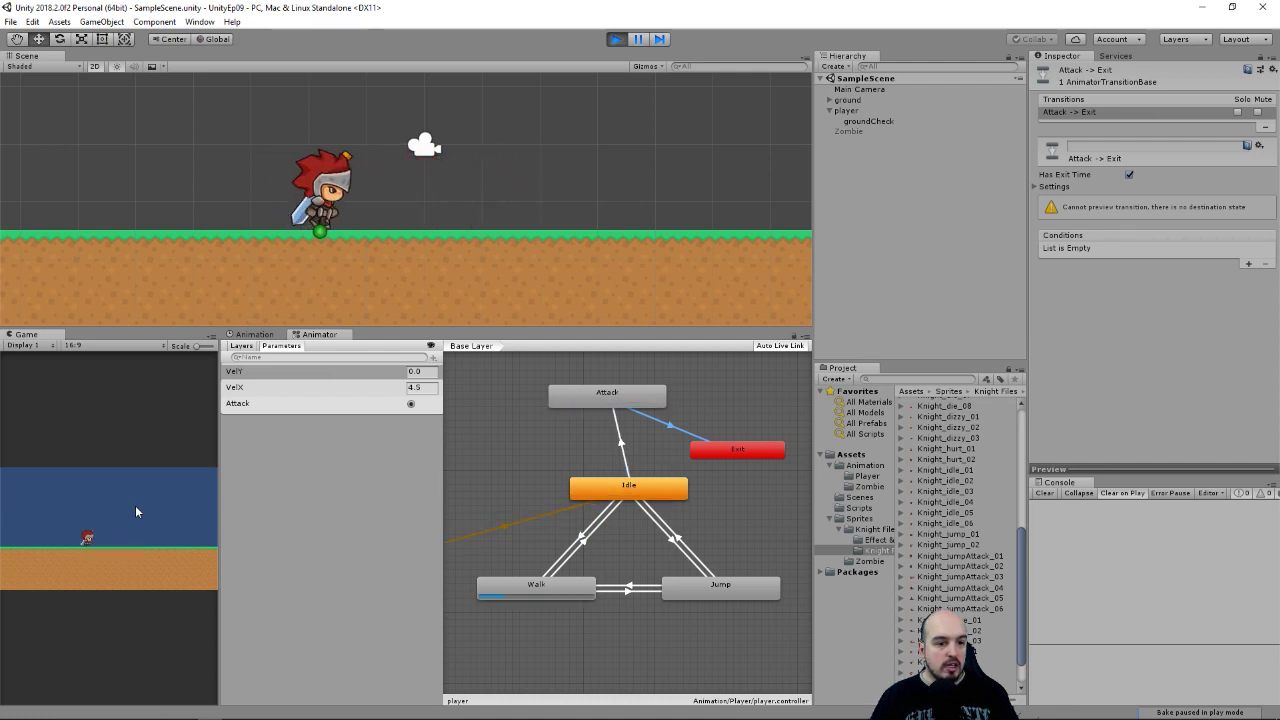
{"action": "key", "text": "Right"}
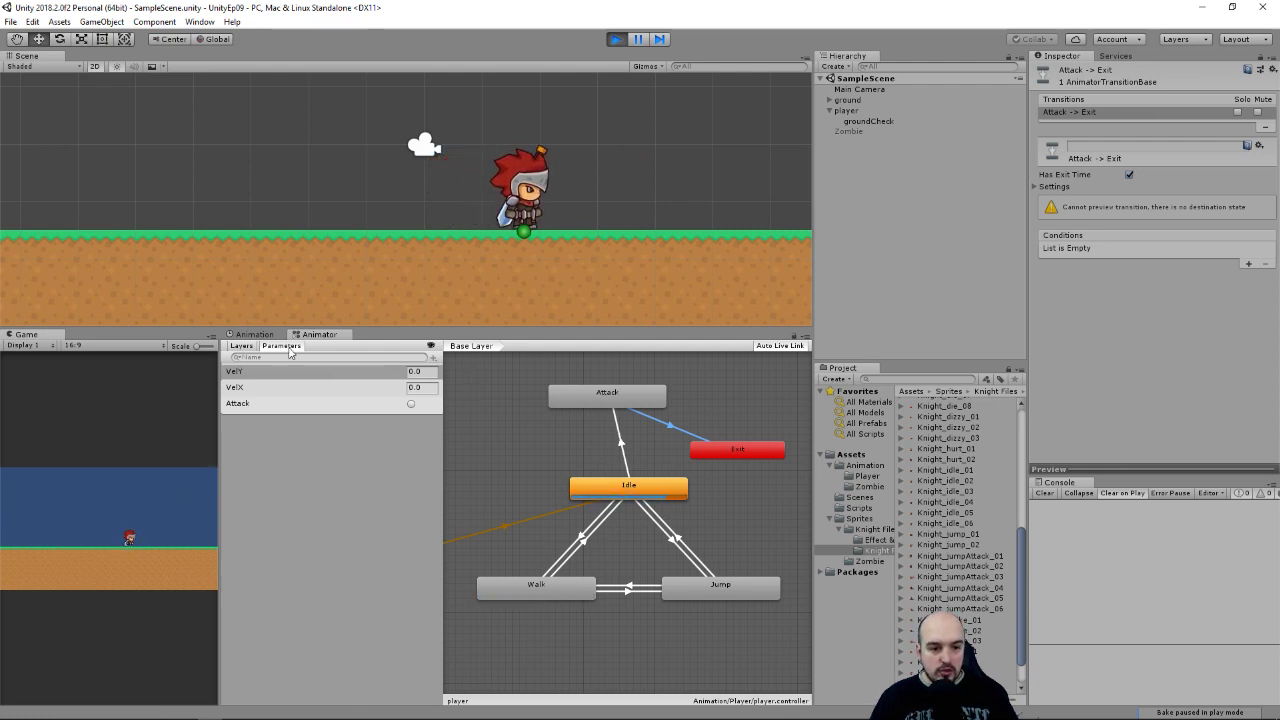
{"action": "key", "text": "Right"}
{"action": "key", "text": "Left"}
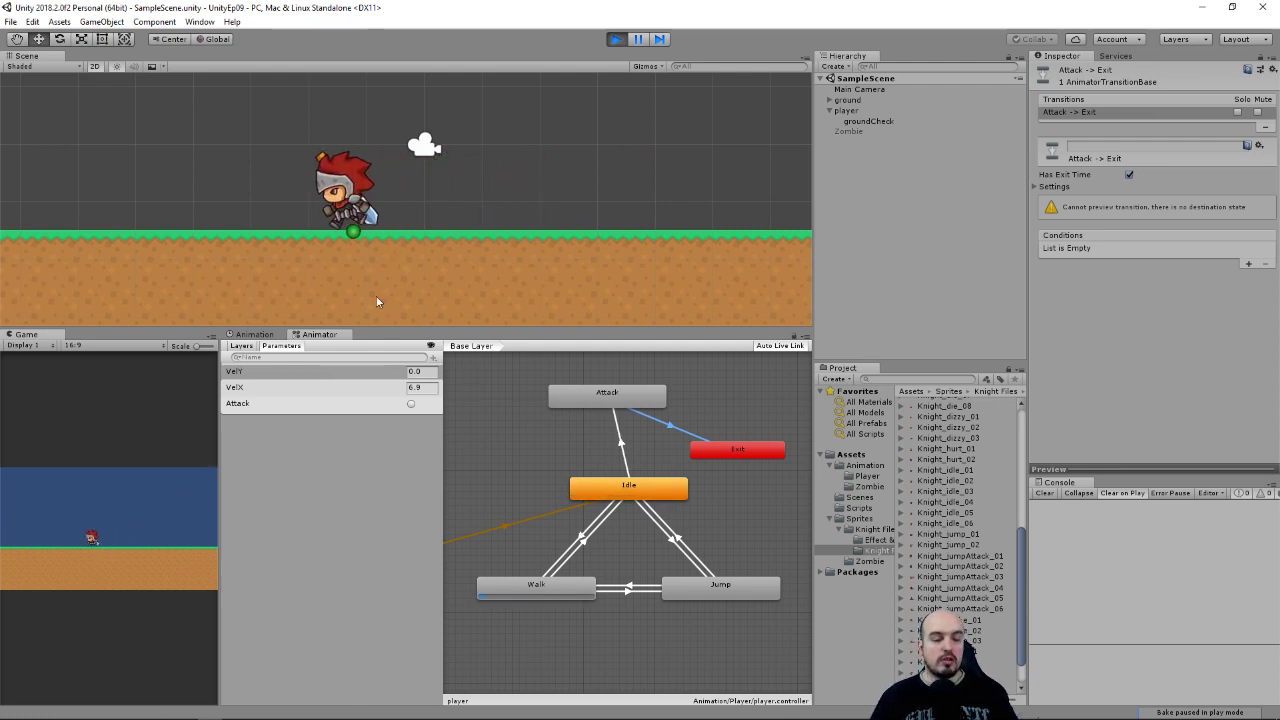
{"action": "left_click_drag", "start_coordinate": [513, 330], "coordinate": [511, 408]}
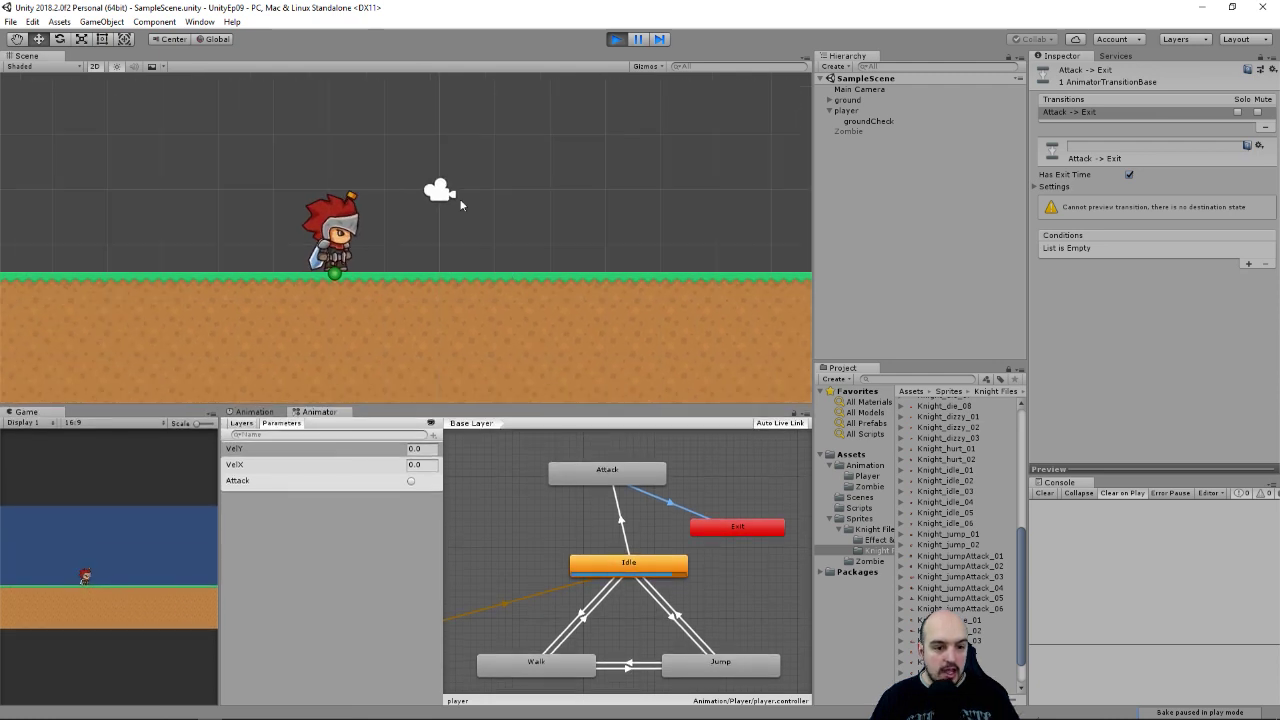
{"action": "key", "text": "Right"}
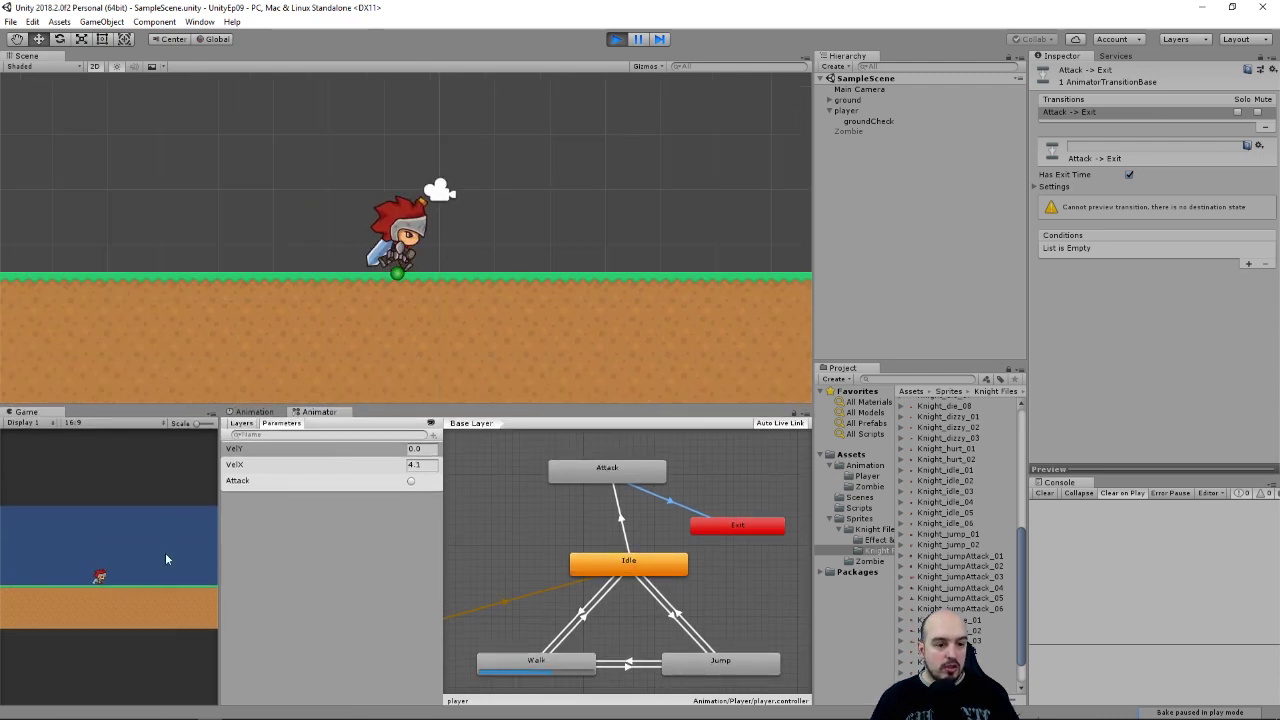
{"action": "key", "text": "Left"}
{"action": "key", "text": "Right"}
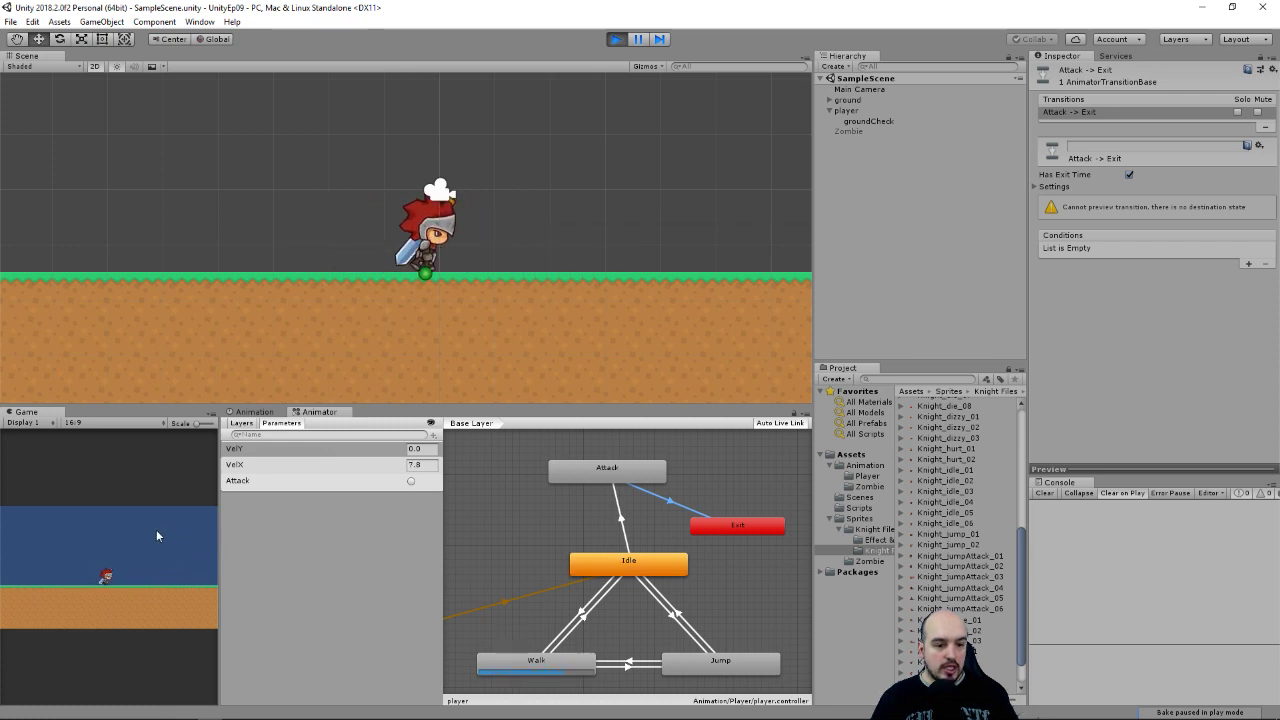
{"action": "key", "text": "Left"}
{"action": "left_click", "coordinate": [148, 540]}
{"action": "key", "text": "Right"}
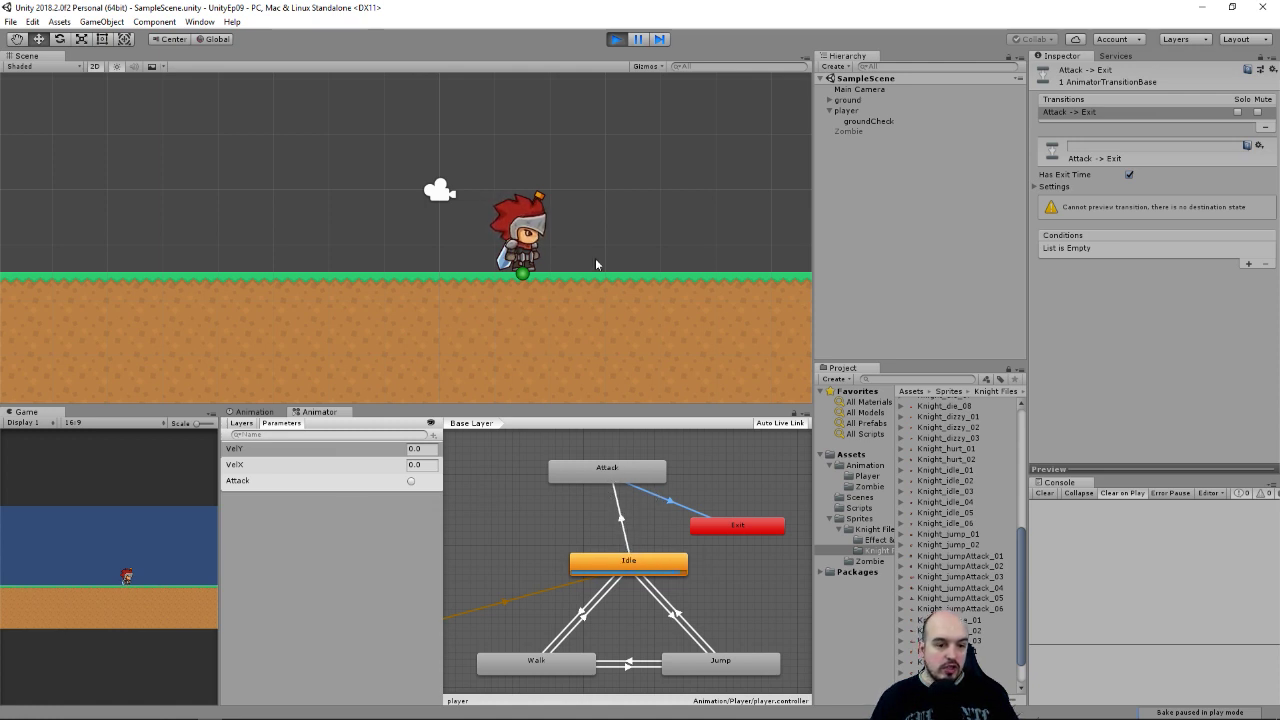
{"action": "left_click", "coordinate": [211, 552]}
{"action": "key", "text": "Left"}
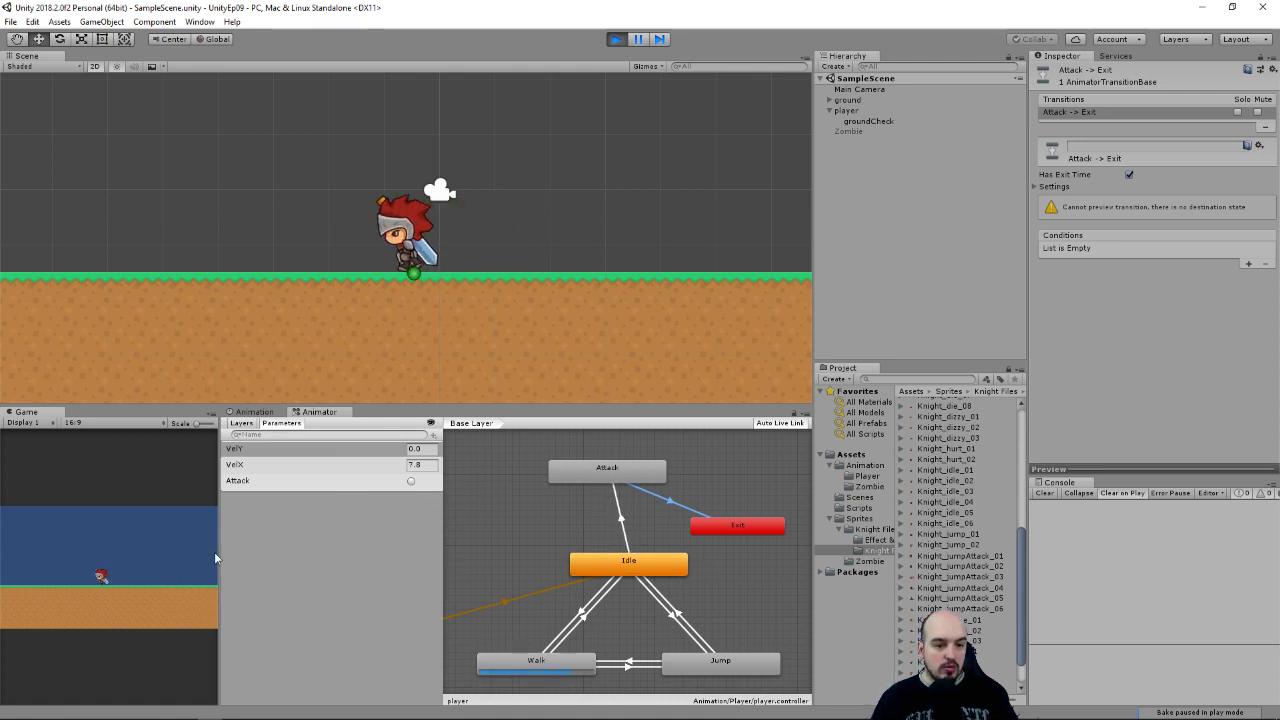
{"action": "key", "text": "Right"}
{"action": "key", "text": "Left"}
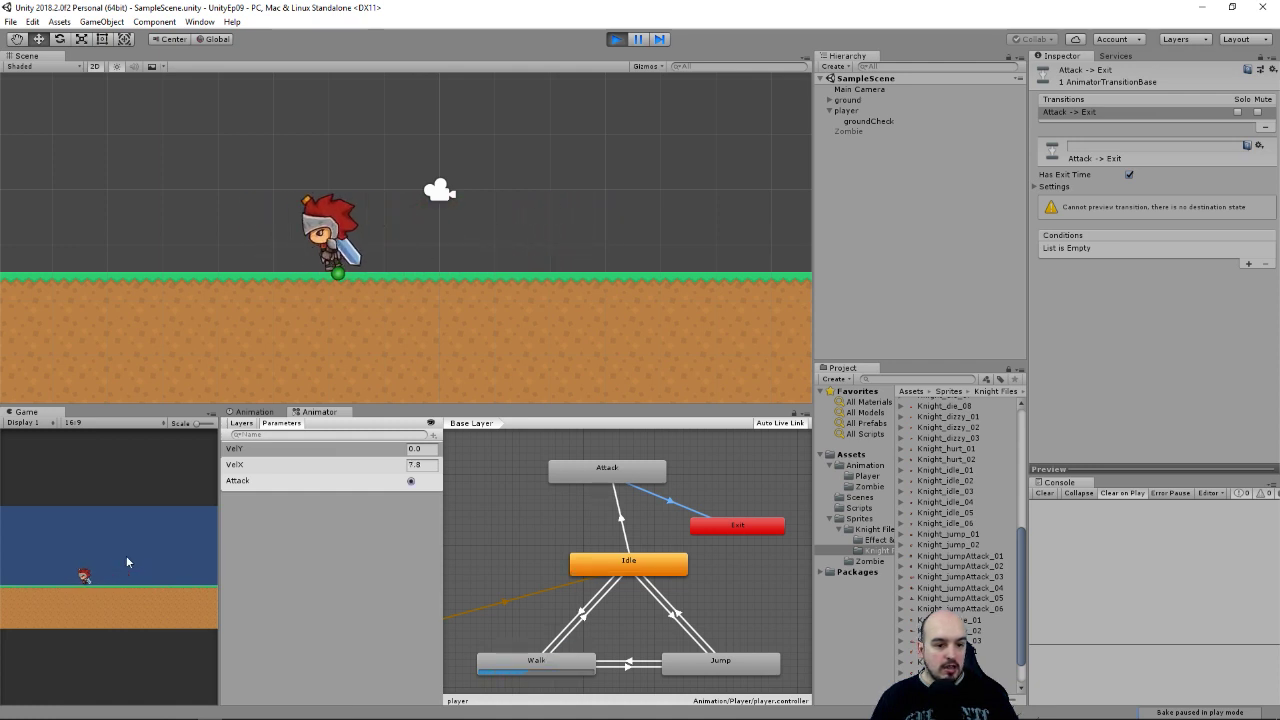
{"action": "key", "text": "Right"}
{"action": "left_click", "coordinate": [126, 555]}
{"action": "key", "text": "Left"}
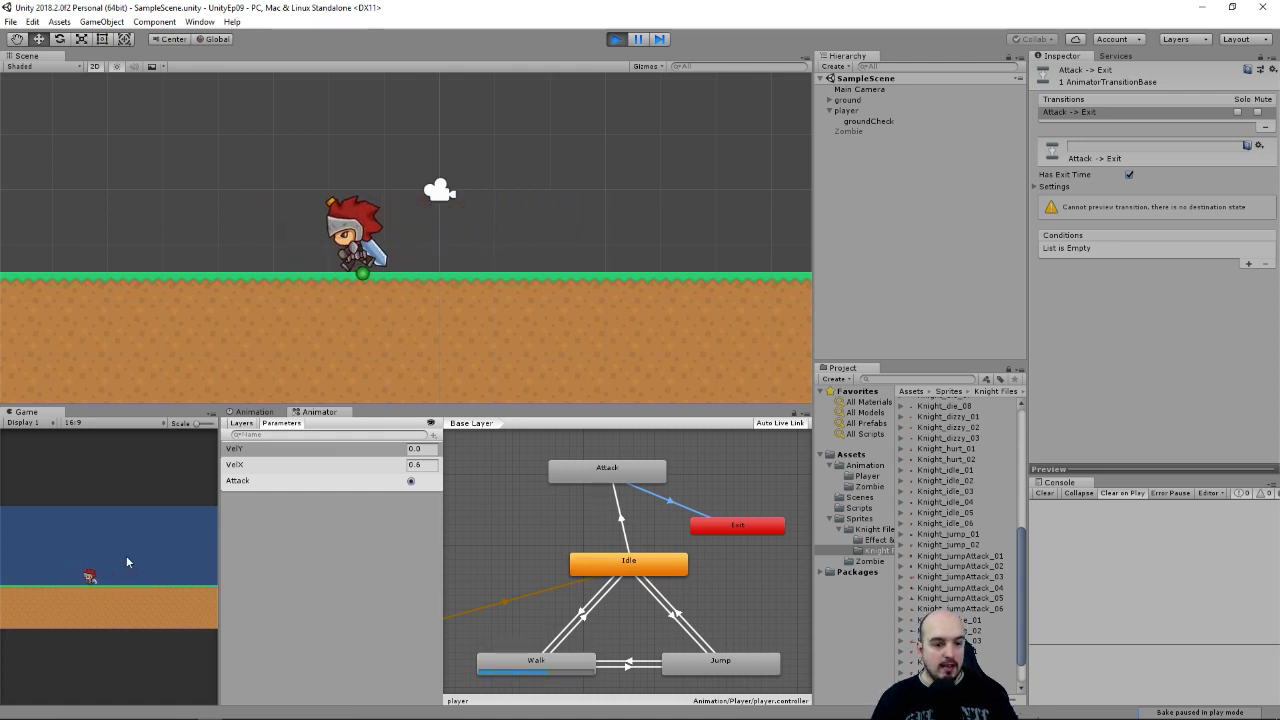
{"action": "key", "text": "Right"}
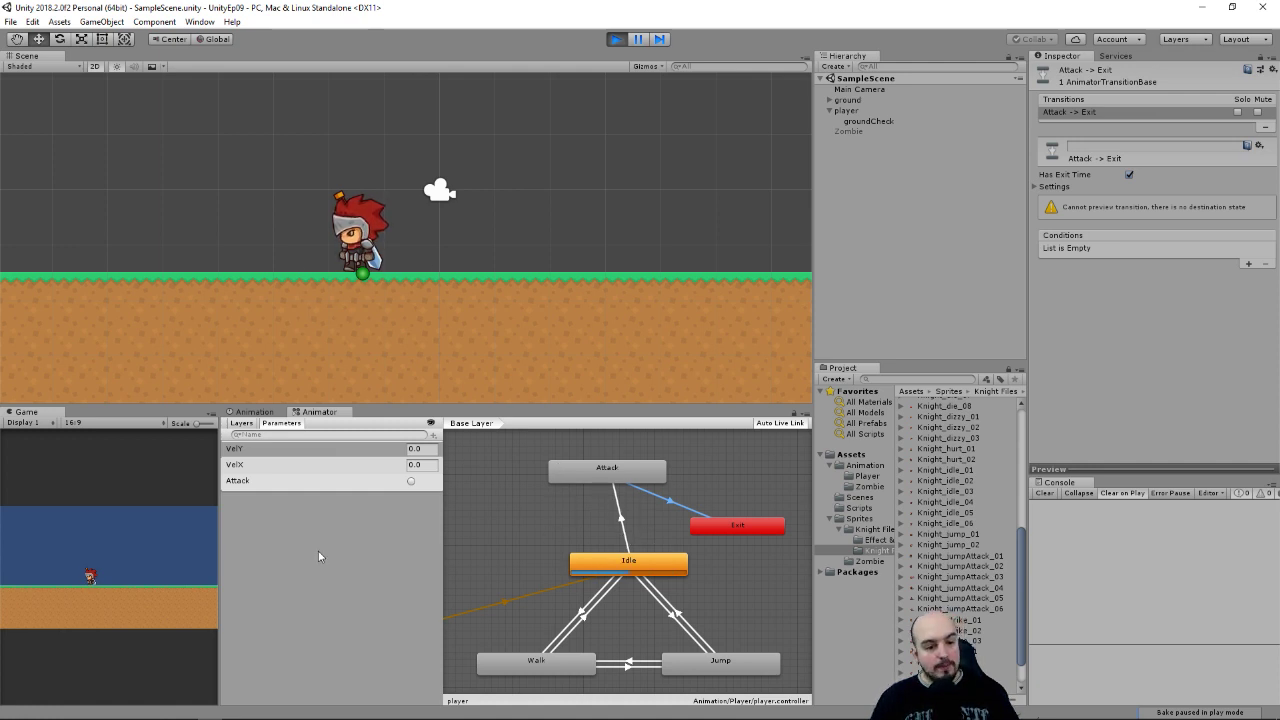
{"action": "key", "text": "Right"}
{"action": "key", "text": "Left"}
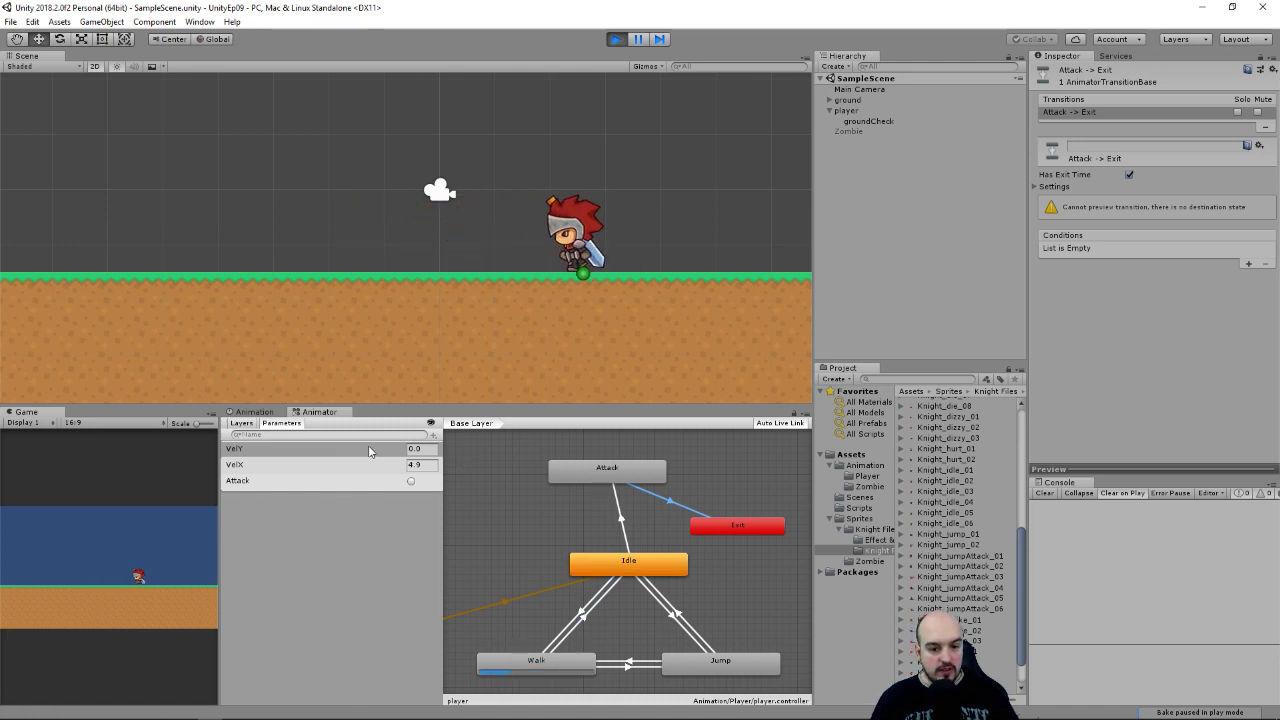
{"action": "key", "text": "Right"}
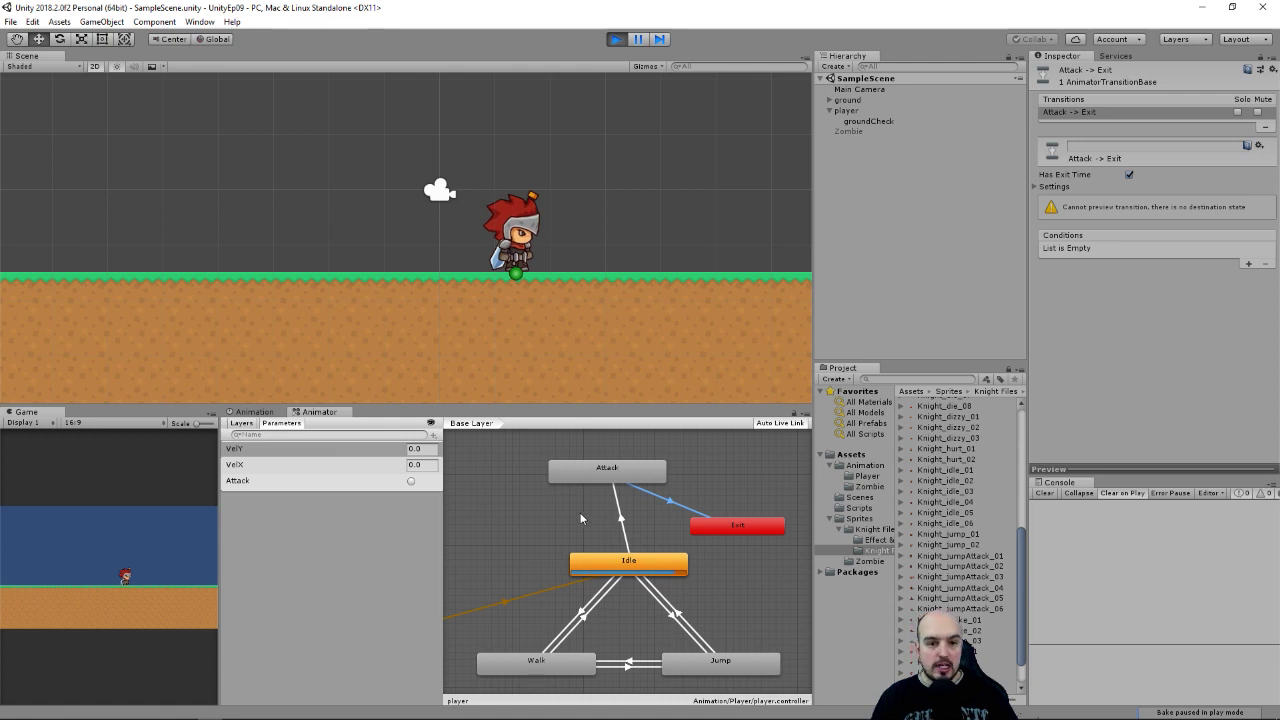
{"action": "key", "text": "Left"}
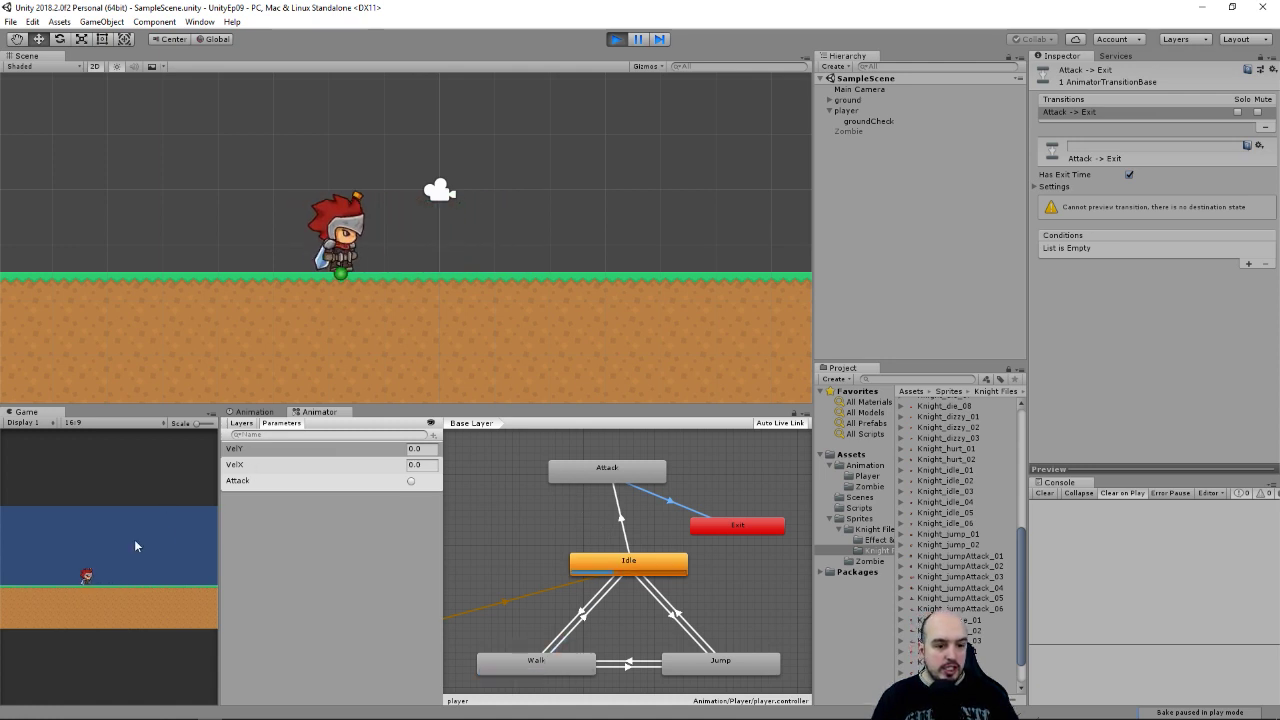
{"action": "left_click", "coordinate": [136, 546]}
{"action": "left_click", "coordinate": [136, 546]}
{"action": "left_click", "coordinate": [136, 546]}
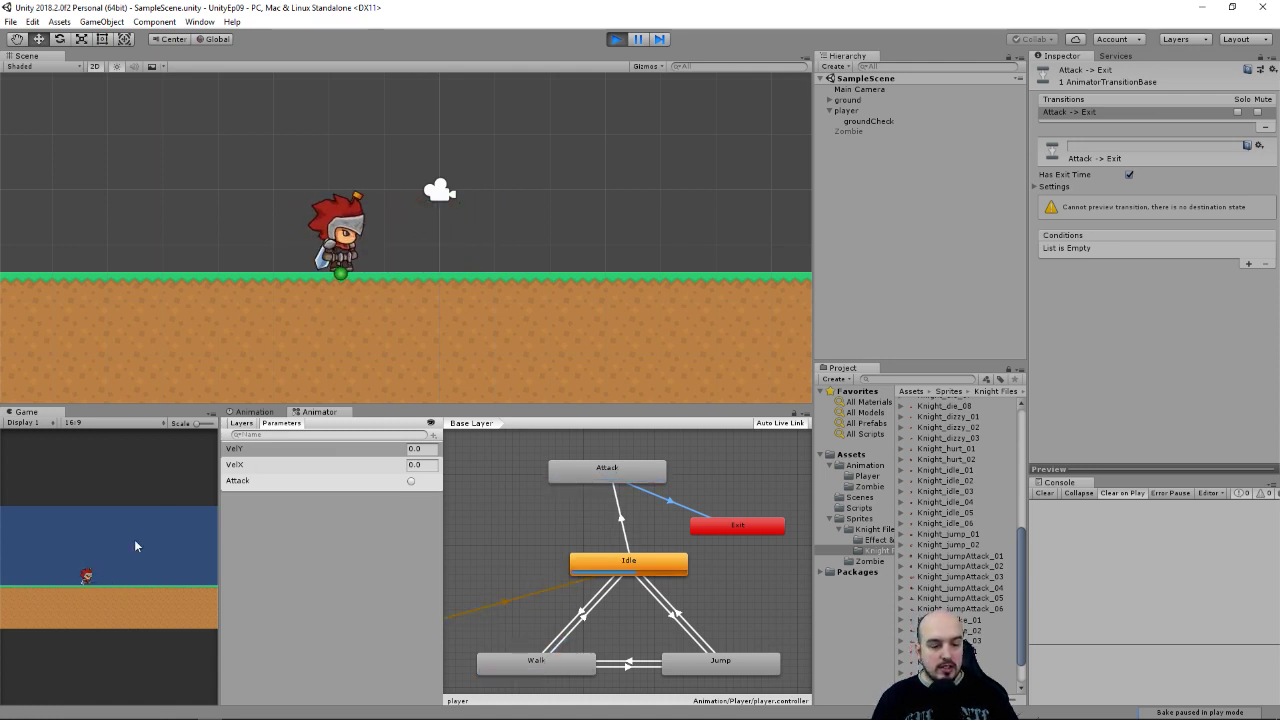
{"action": "left_click", "coordinate": [136, 546]}
{"action": "key", "text": "Right"}
{"action": "left_click", "coordinate": [136, 546]}
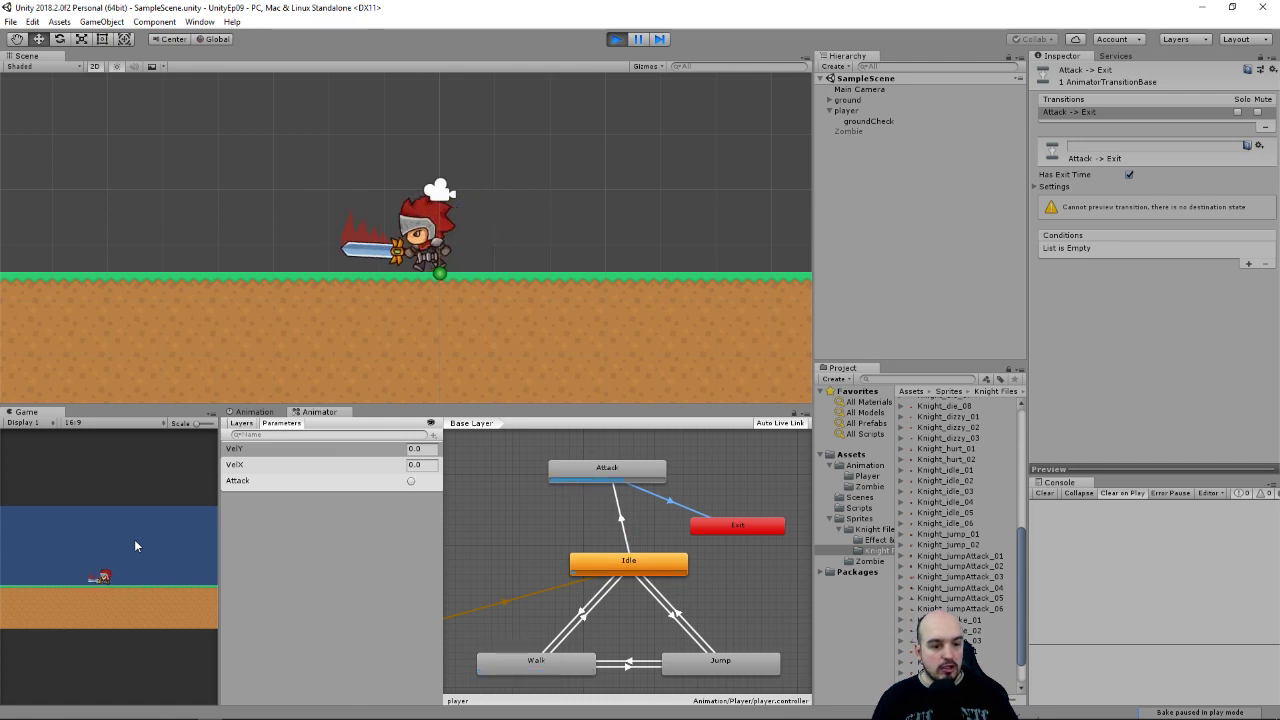
{"action": "key", "text": "Left"}
{"action": "left_click", "coordinate": [145, 545]}
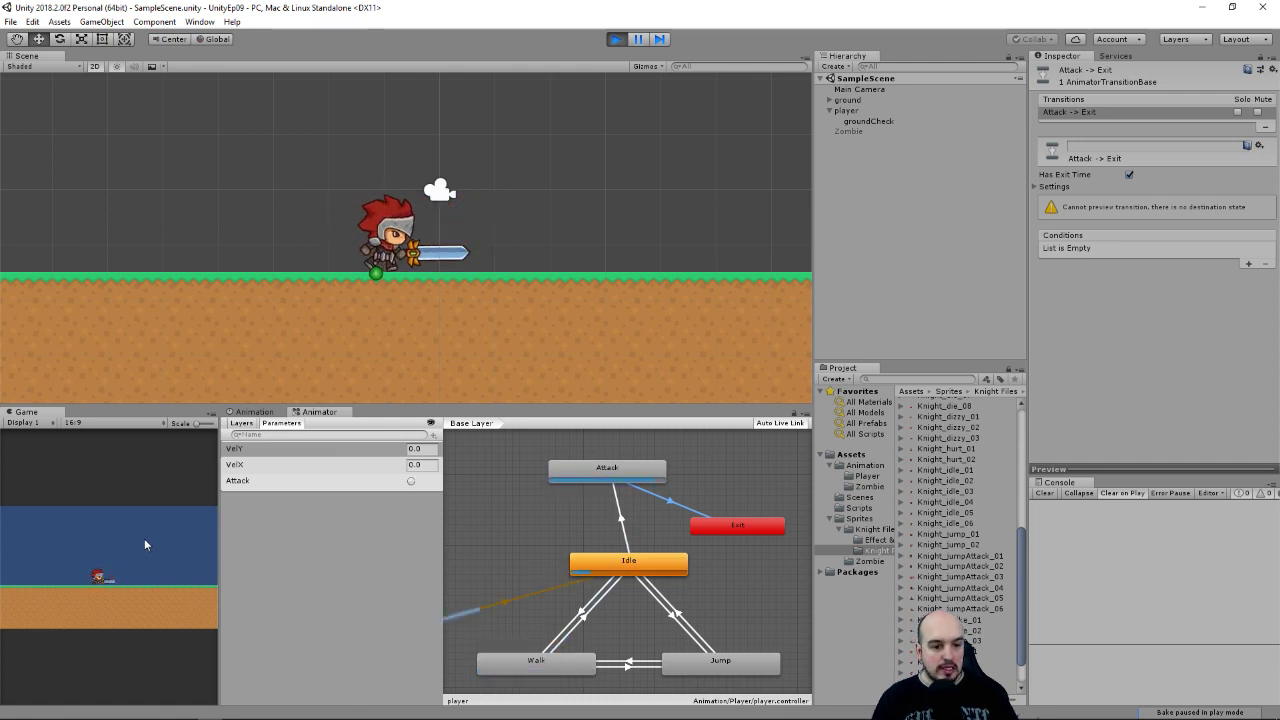